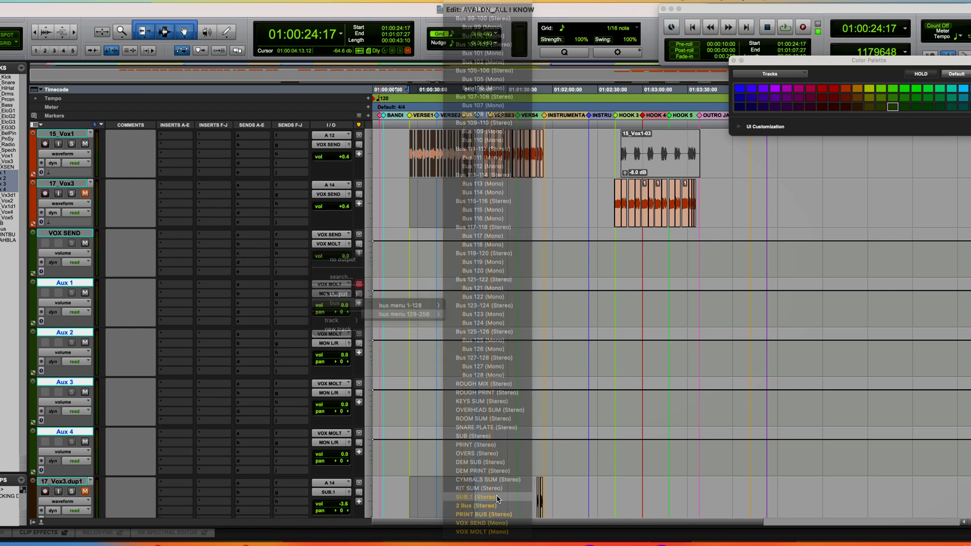
Play back a few seconds of the vocals through the aux tracks routed to SUB.1
key("space")
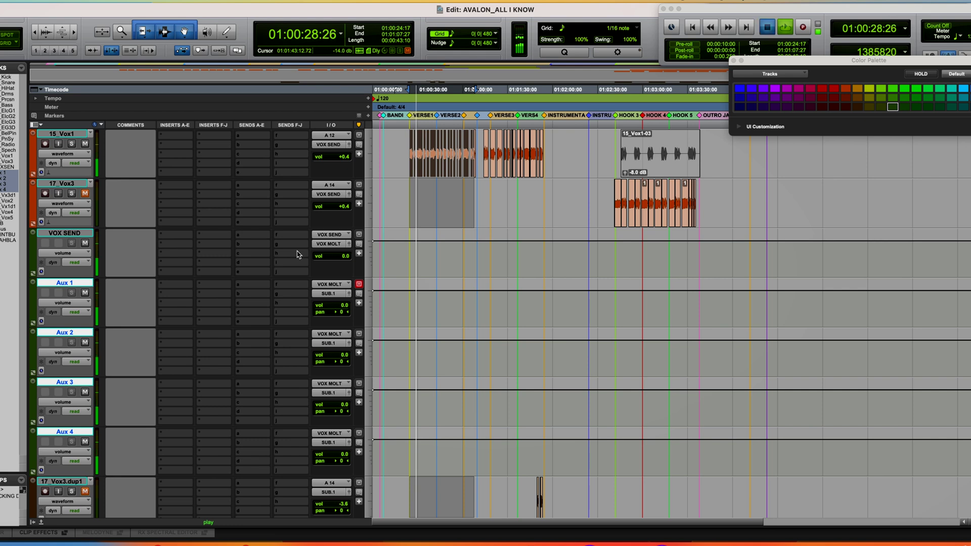
key("space")
Rename the tracks Aux 1 to Aux 4 as CLEAN, GRITTY, UPPER and CRISPPPPPP
double_click(75, 284)
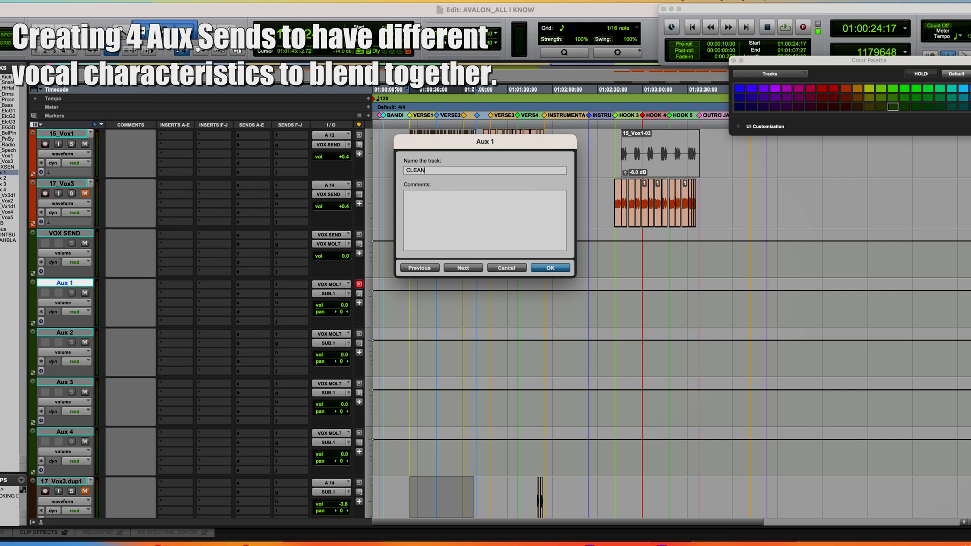
left_click(463, 268)
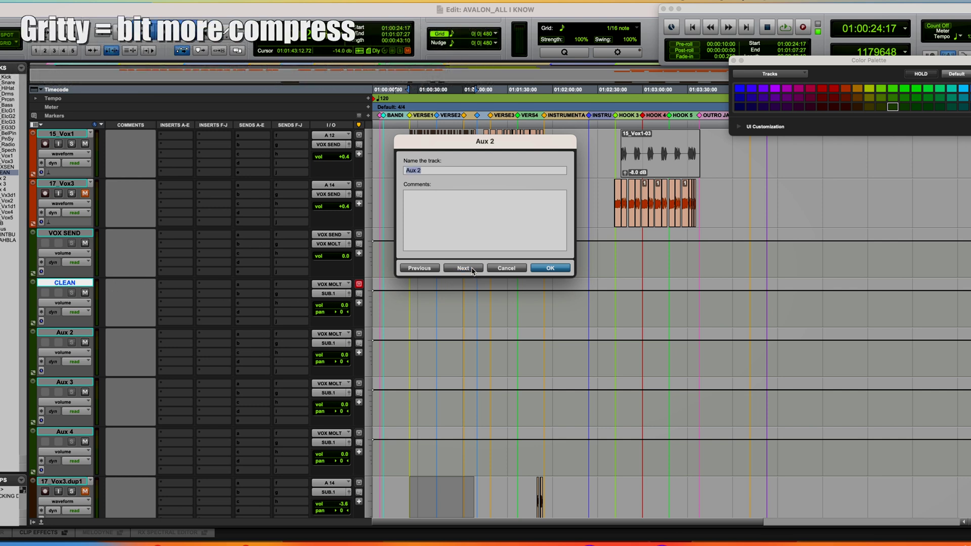
type("GRI")
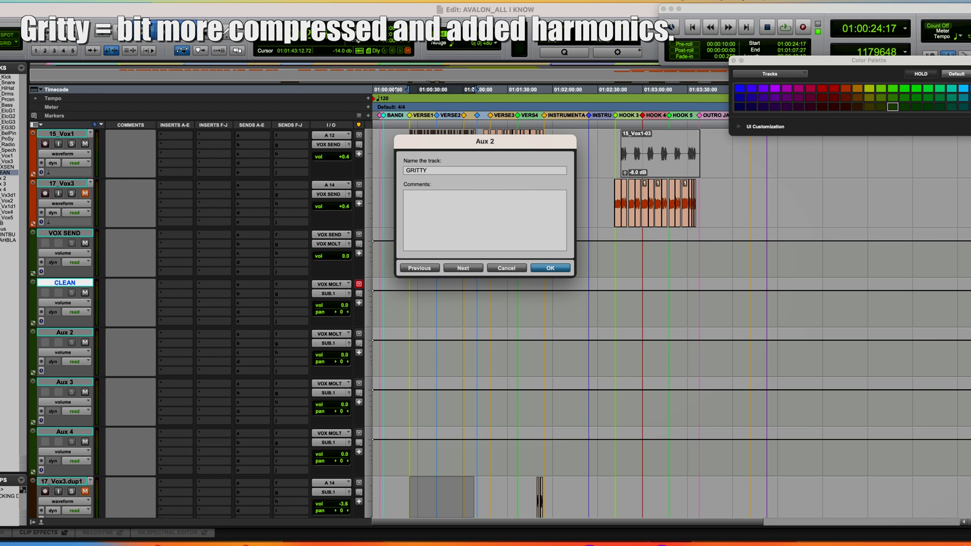
type("TTY")
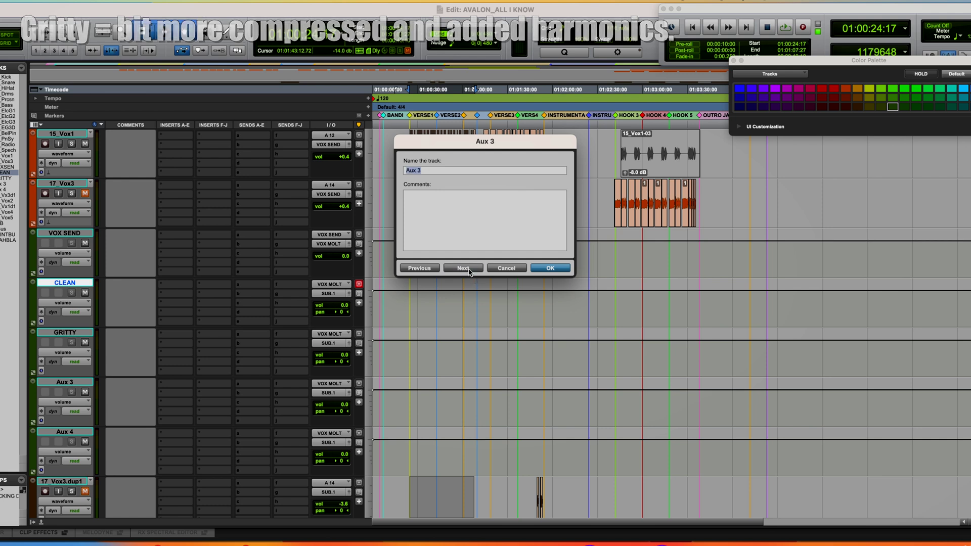
left_click(463, 268)
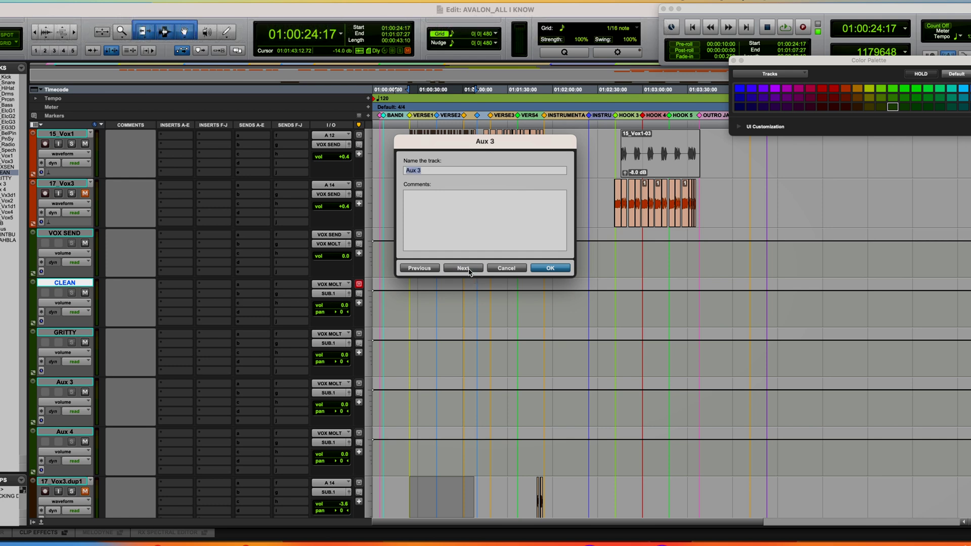
type("UPPER")
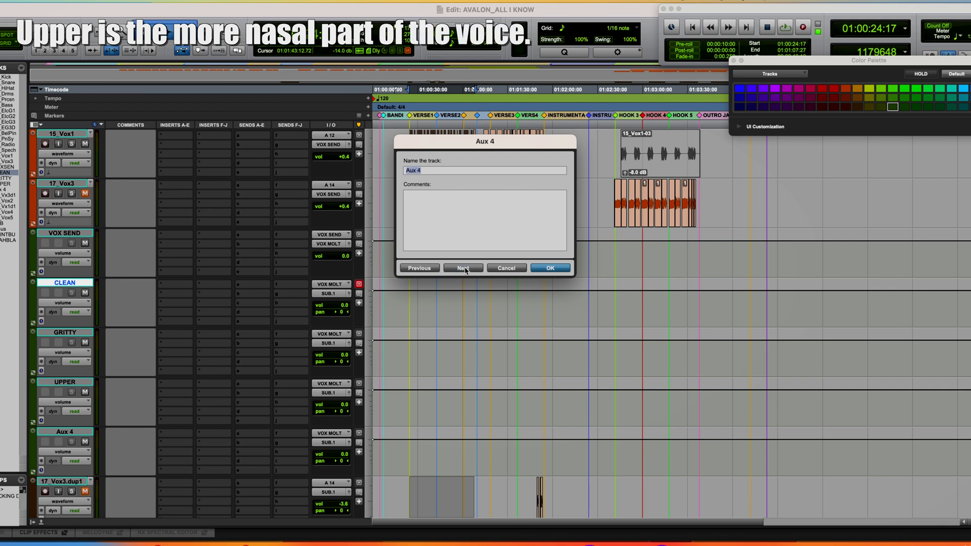
type("C")
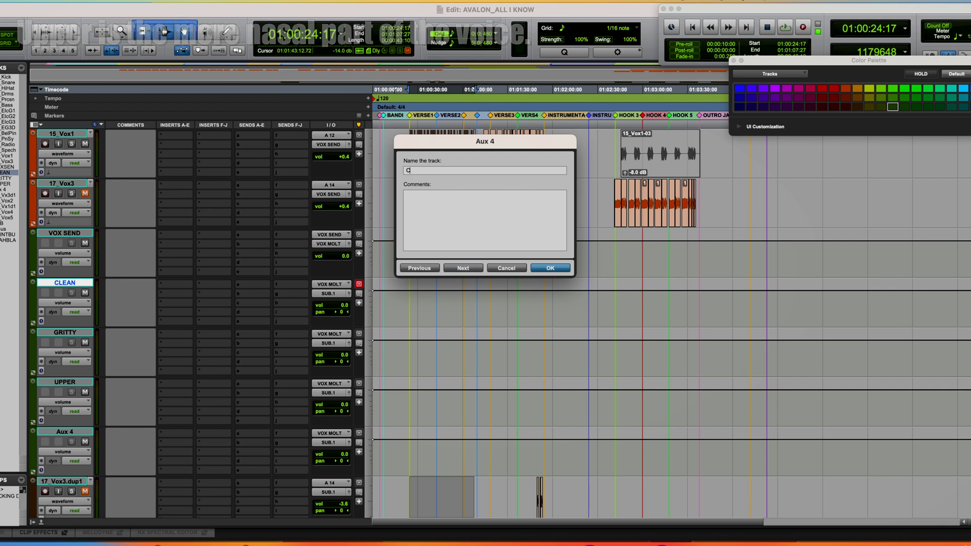
type("RISP")
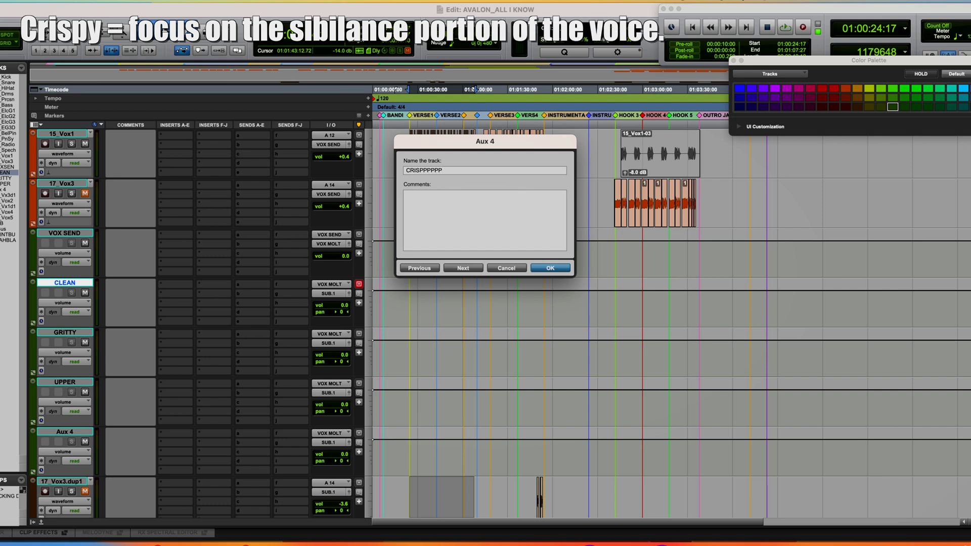
type("PPPPP")
key("Return")
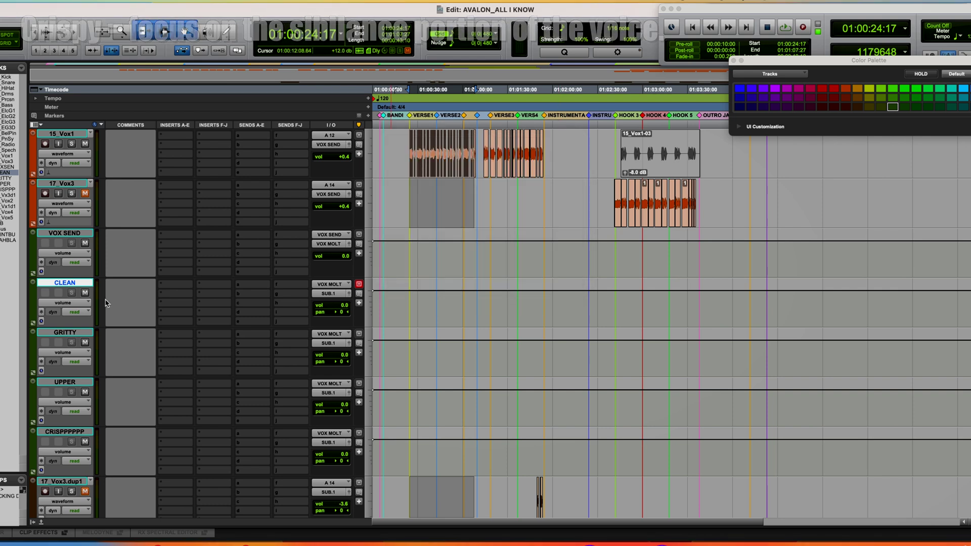
Colour the CLEAN, GRITTY, UPPER and CRISPPPPPP tracks orange-red
left_click_drag(69, 434, 44, 337)
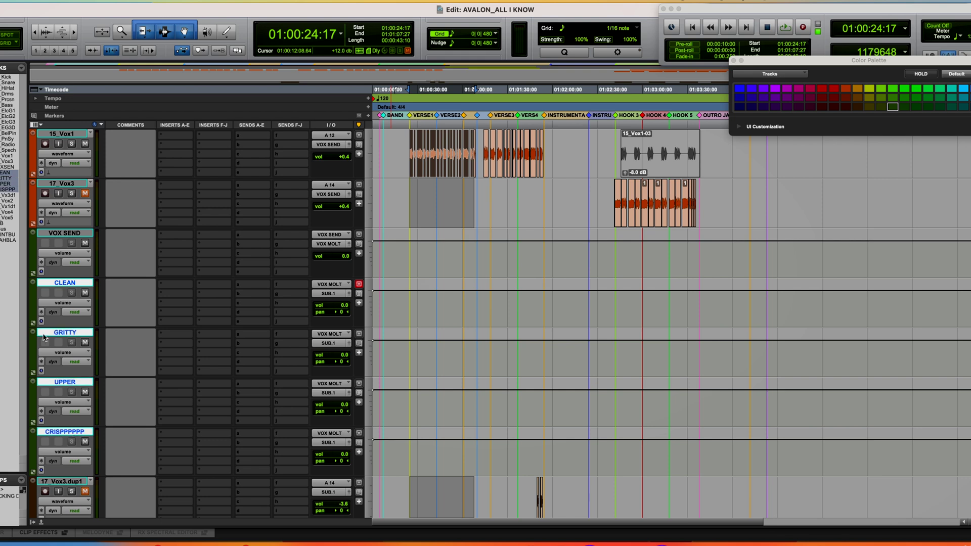
double_click(33, 309)
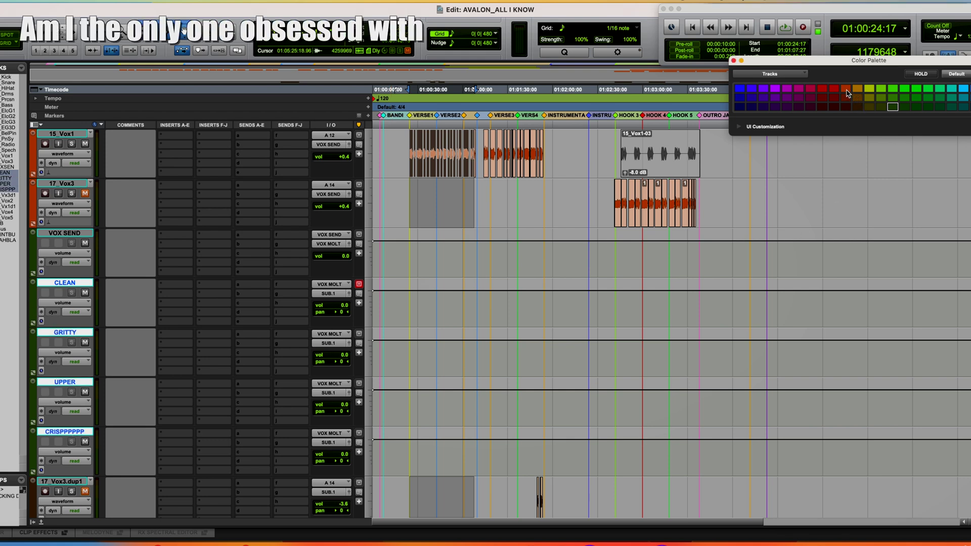
left_click(846, 92)
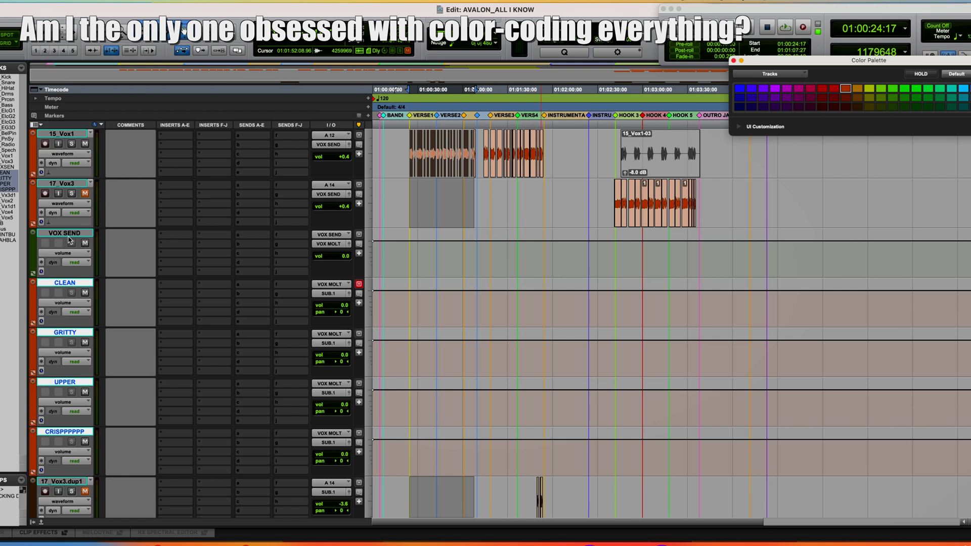
Colour the VOX SEND track amber and unmute the 17_Vox3 track
double_click(34, 257)
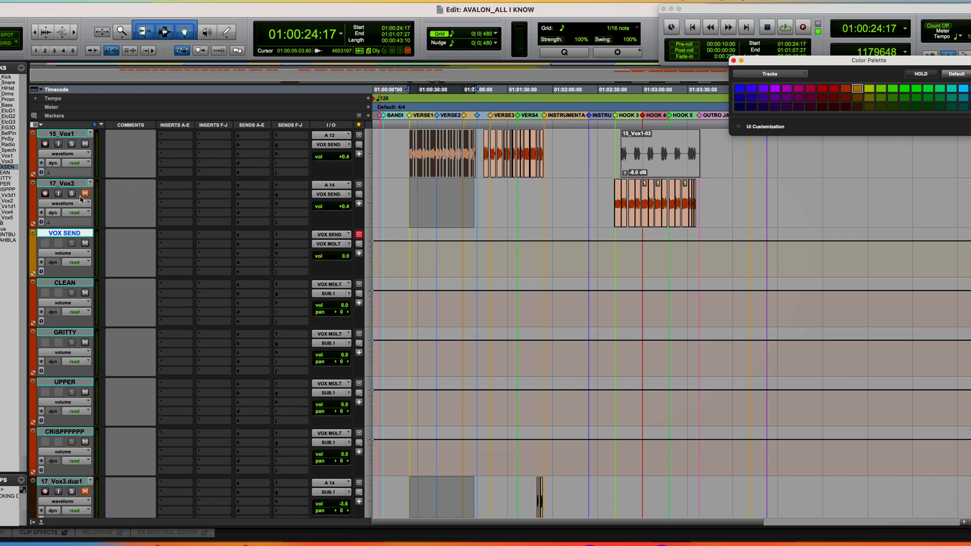
left_click(85, 196)
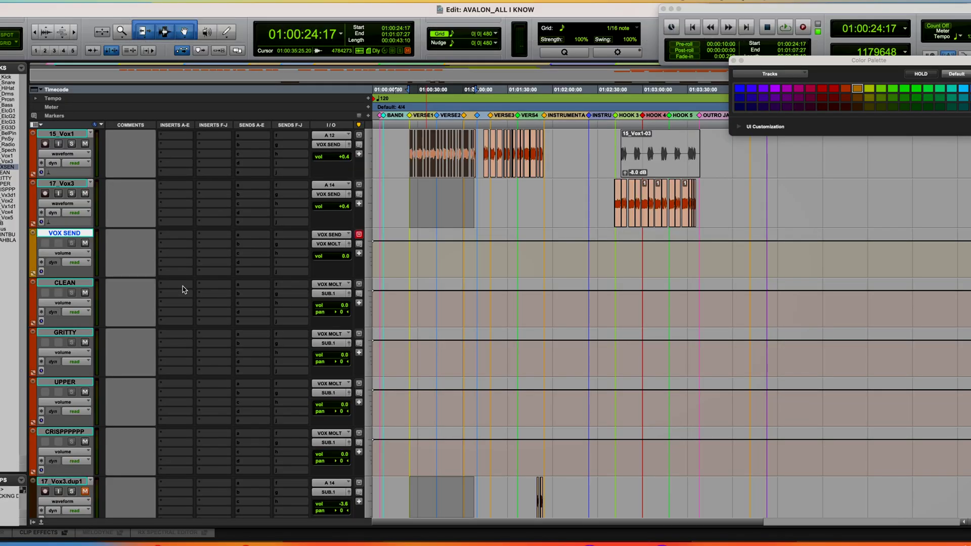
Insert the UAD Tube-Tech CL 1B compressor in the first insert slot of the CLEAN track, close its window and mute the track
left_click(183, 289)
mouse_move(189, 286)
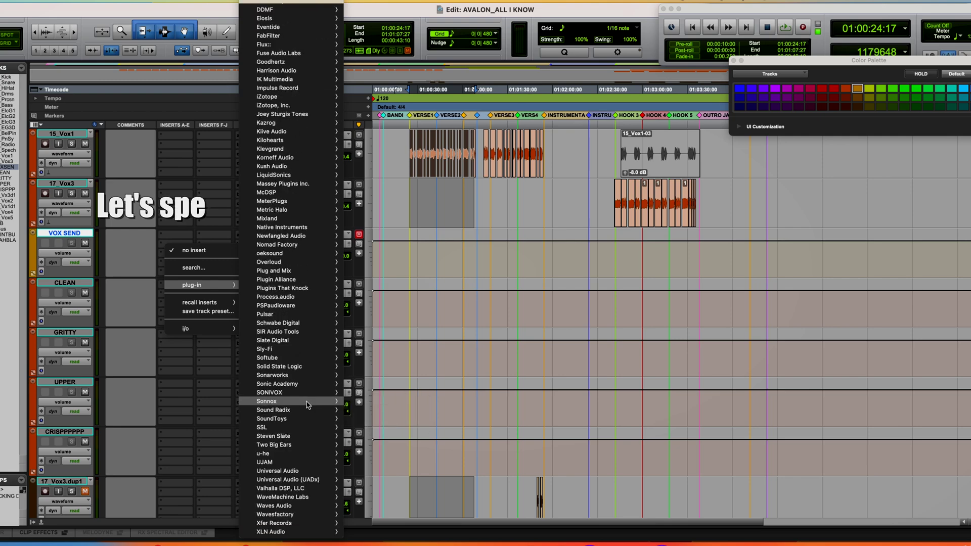
mouse_move(314, 472)
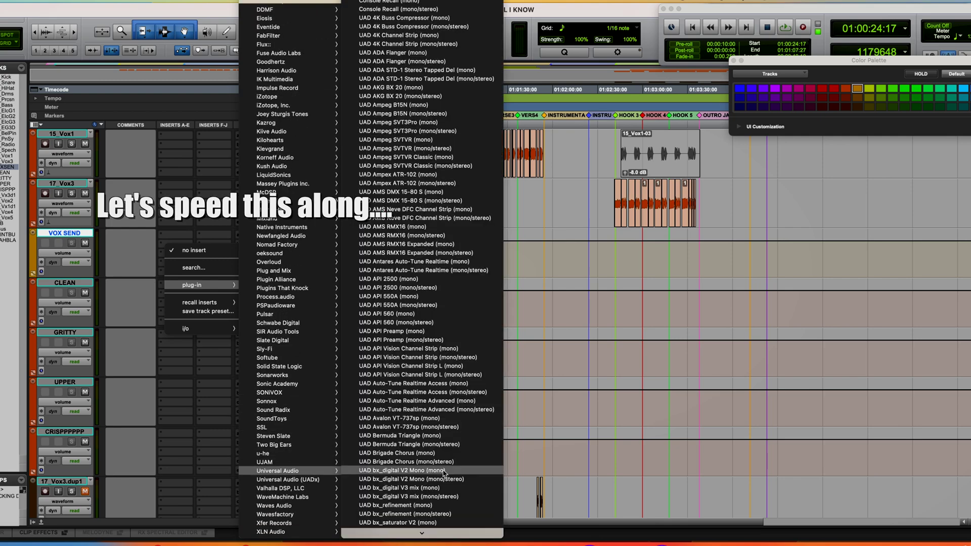
scroll(444, 473, "down", 20)
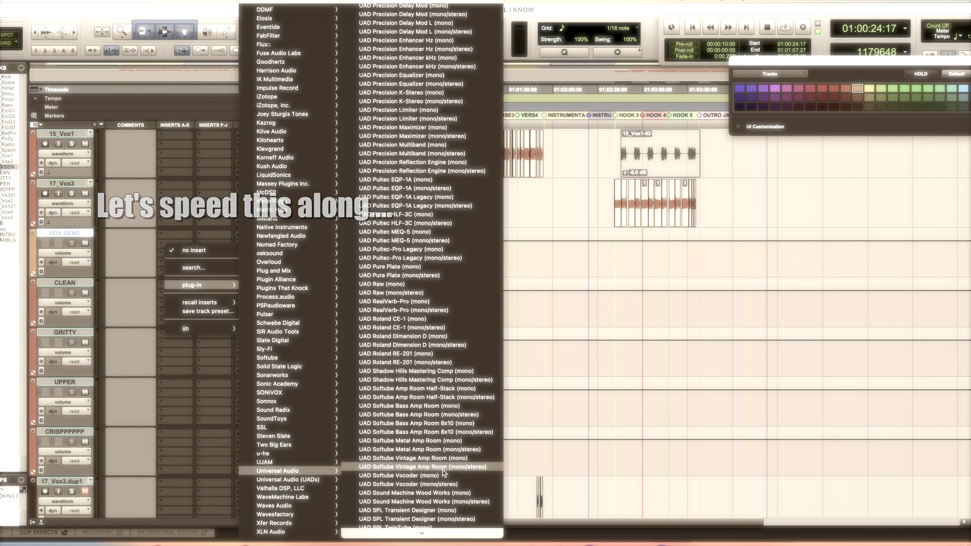
scroll(444, 472, "down", 10)
left_click(444, 473)
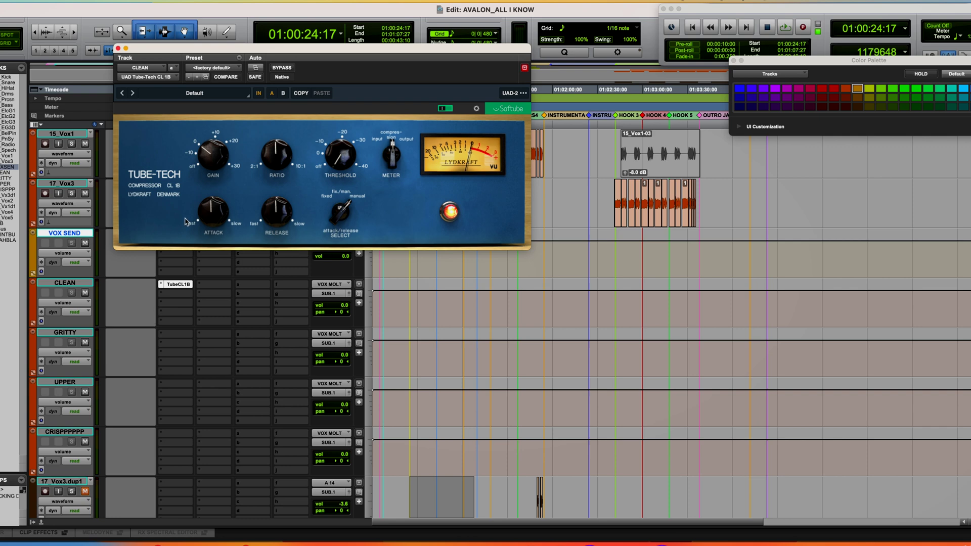
left_click(118, 48)
left_click(85, 293)
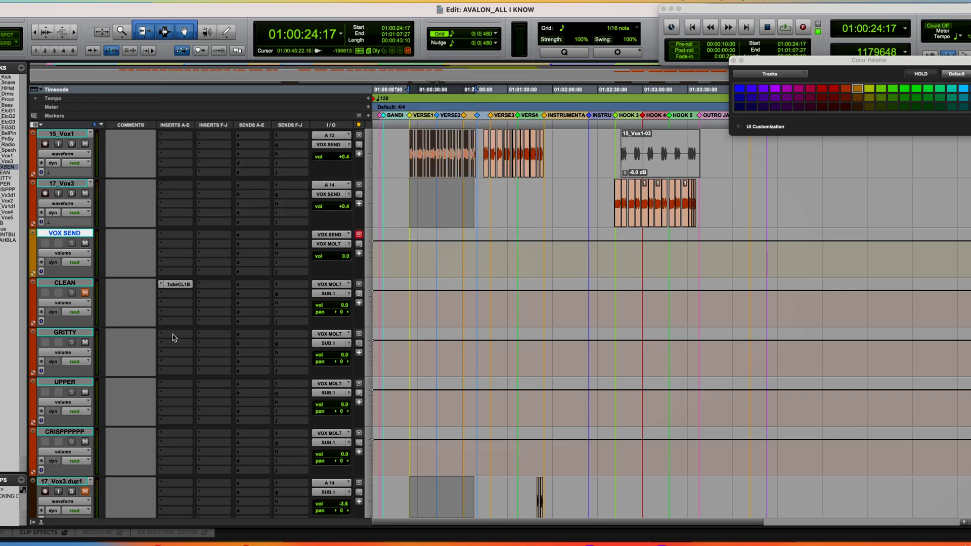
Insert Korneff Audio's Pawn Shop Comp 2 (mono) in the first insert slot of the GRITTY track and close its window
left_click(175, 293)
mouse_move(202, 335)
mouse_move(253, 341)
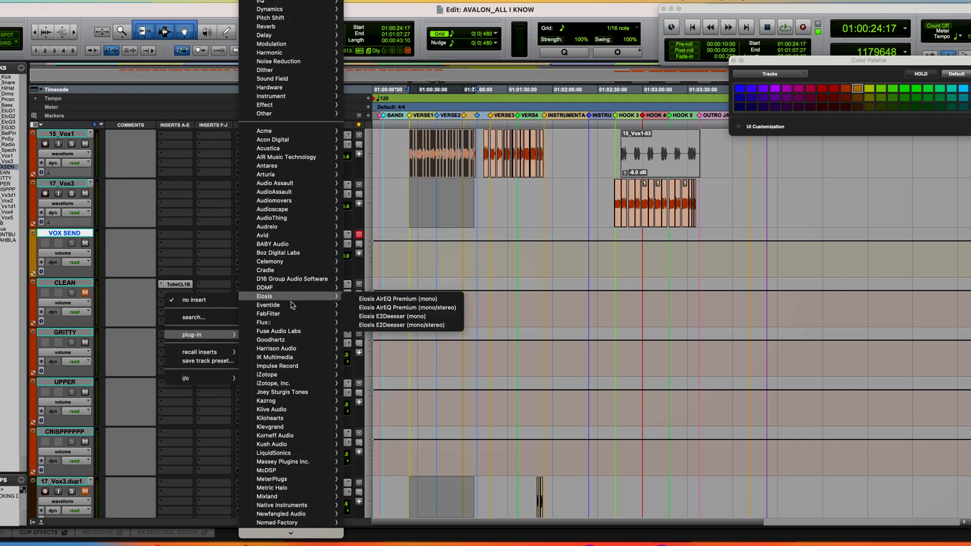
mouse_move(314, 374)
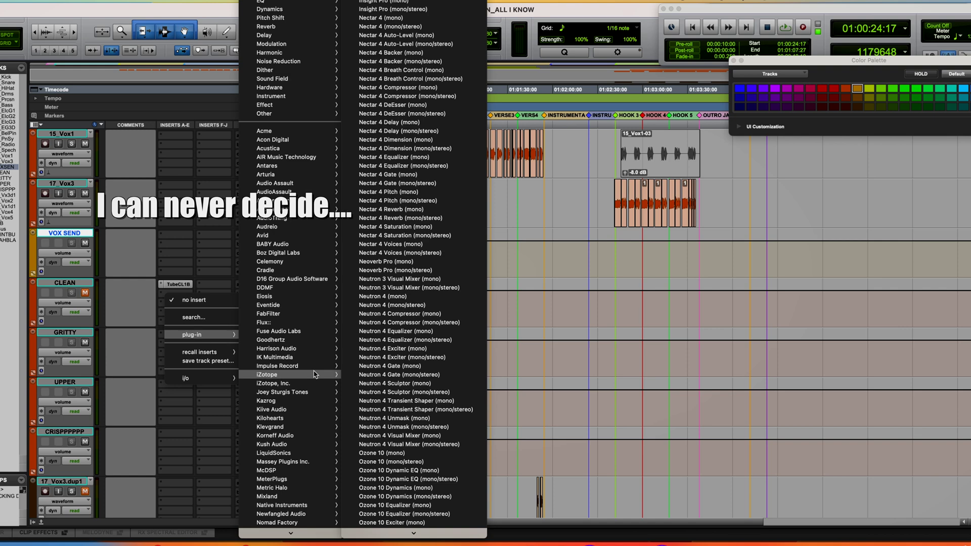
mouse_move(303, 436)
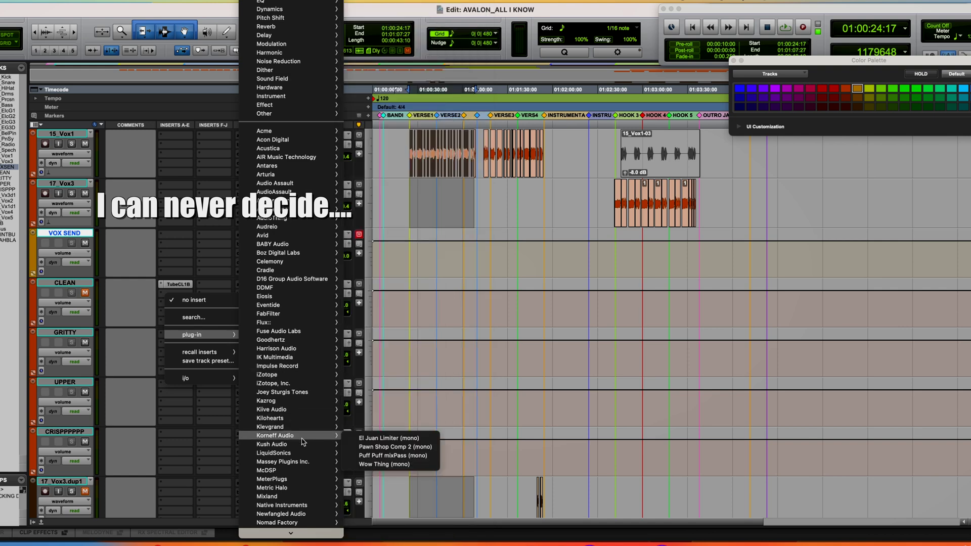
left_click(391, 447)
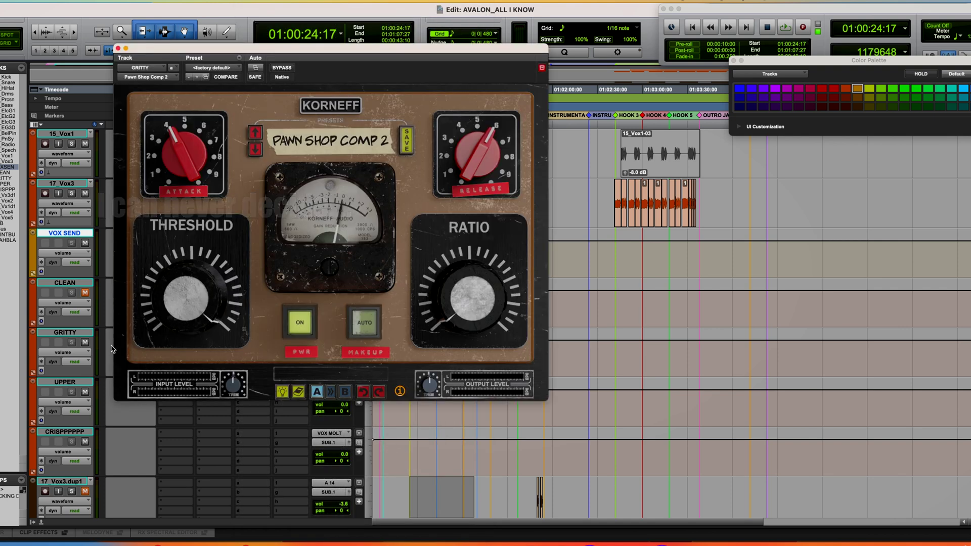
key("super+w")
Insert the UADx Fairchild 660 Compressor (mono) on the UPPER track, close its window, and mute GRITTY and UPPER
left_click(178, 387)
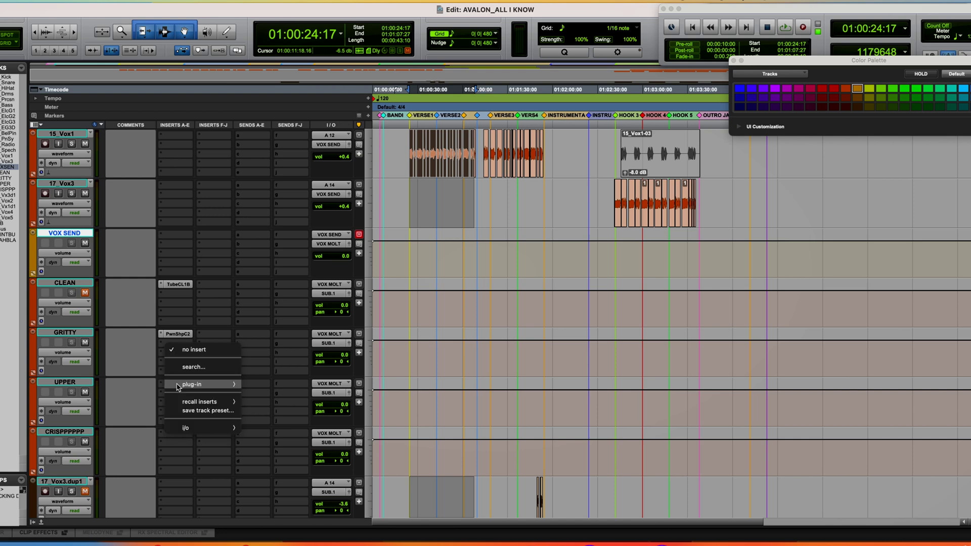
mouse_move(203, 384)
mouse_move(304, 479)
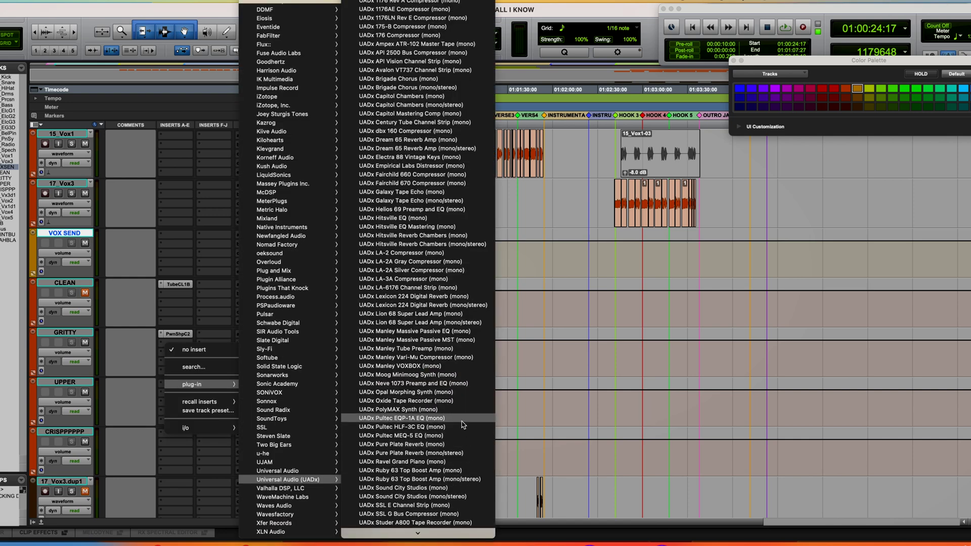
left_click(430, 175)
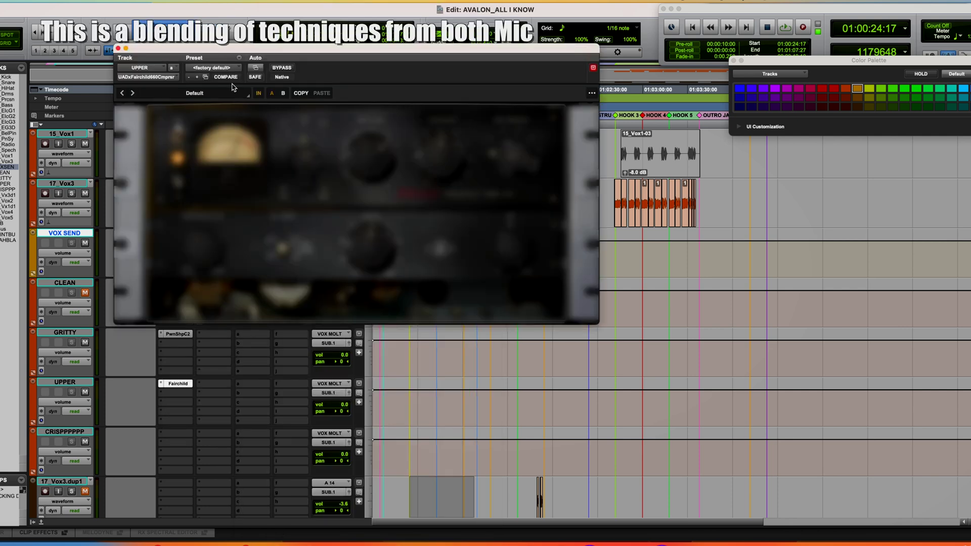
left_click(119, 49)
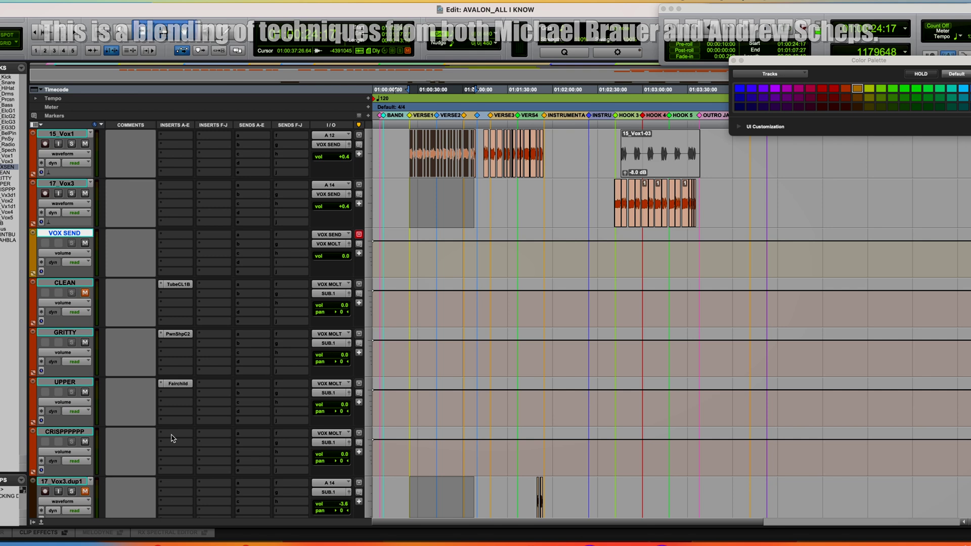
left_click(84, 343)
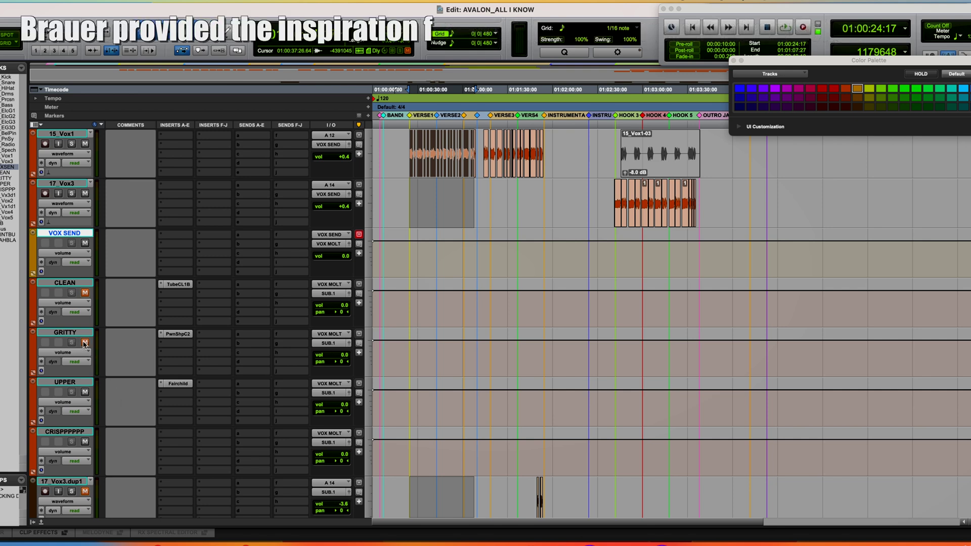
left_click(85, 393)
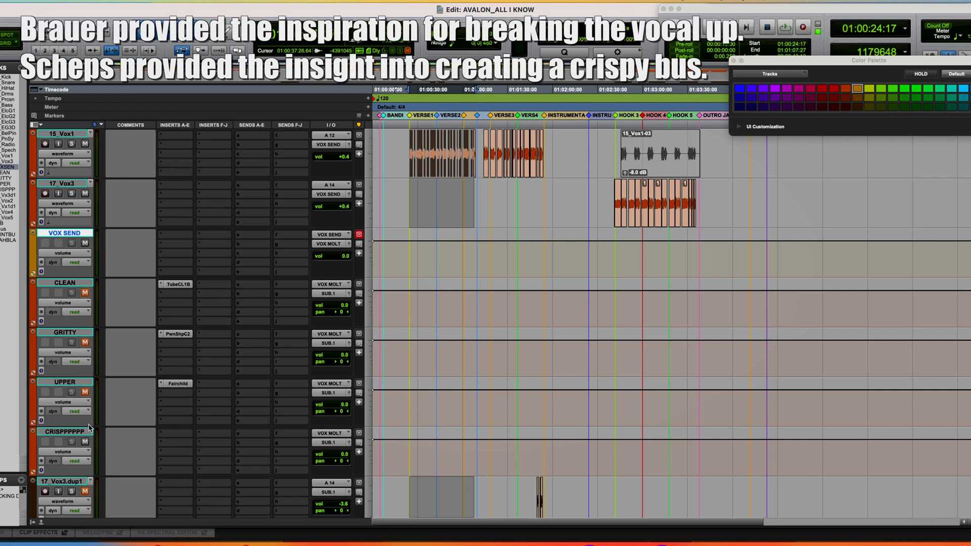
Insert the UADx Pultec EQP-1A EQ (mono) on the CRISPPPPPP track and set its low frequency to 100 CPS
left_click(176, 437)
mouse_move(236, 437)
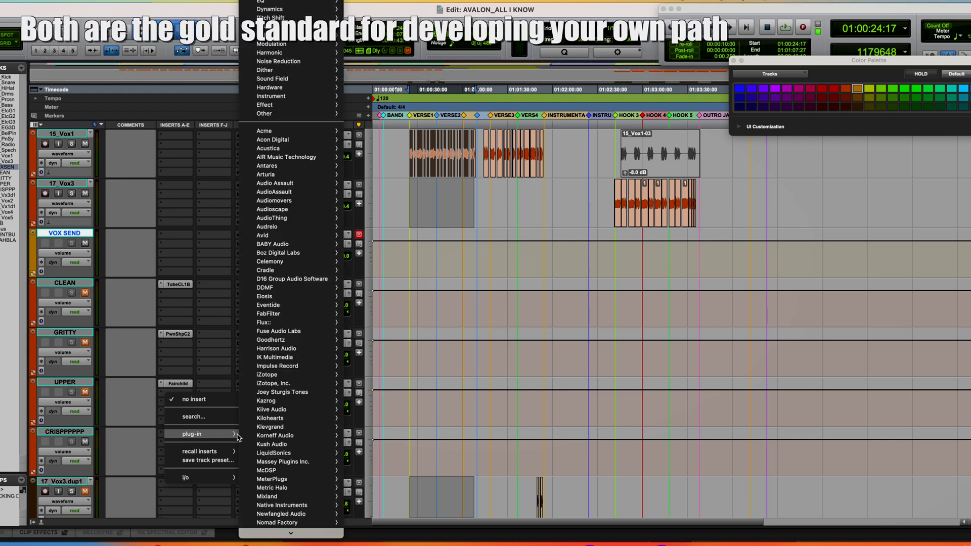
mouse_move(294, 430)
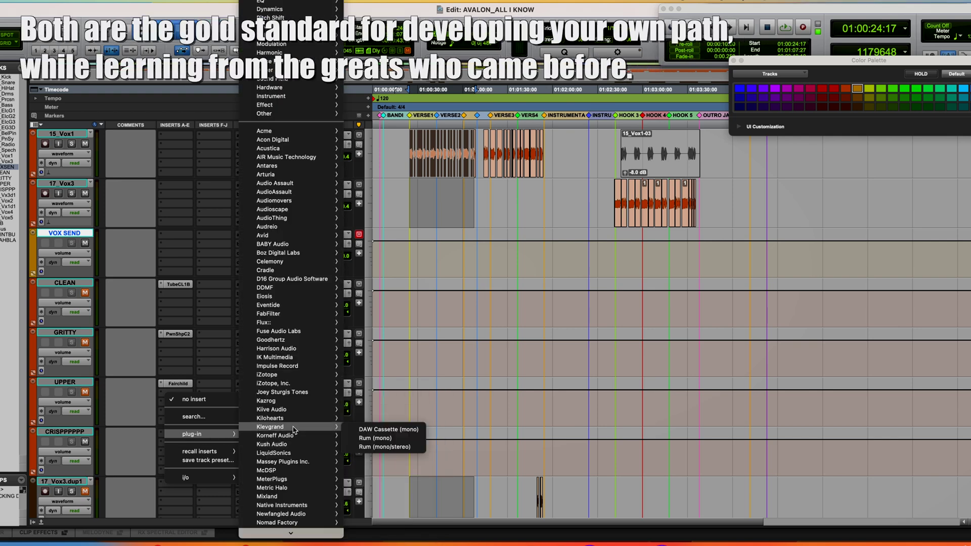
scroll(292, 431, "down", 5)
mouse_move(288, 480)
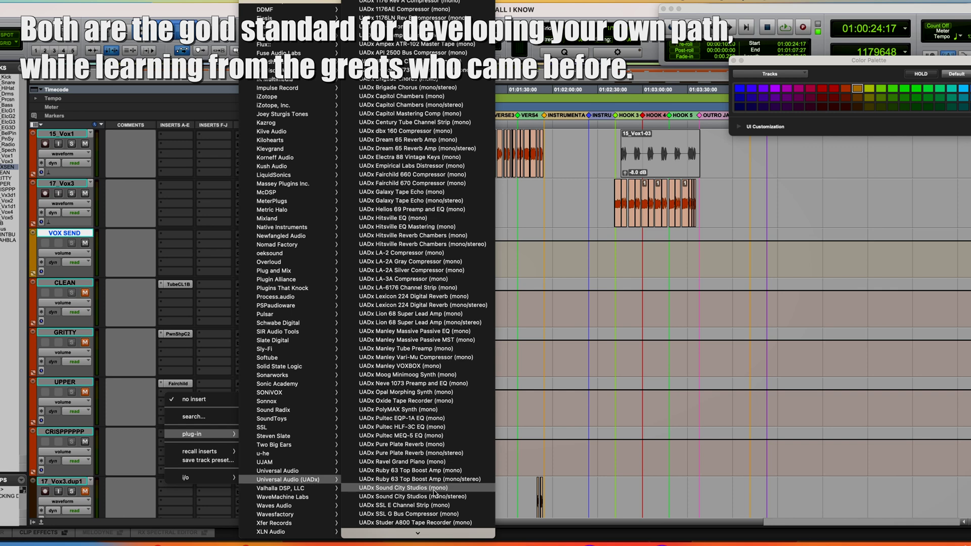
left_click(430, 425)
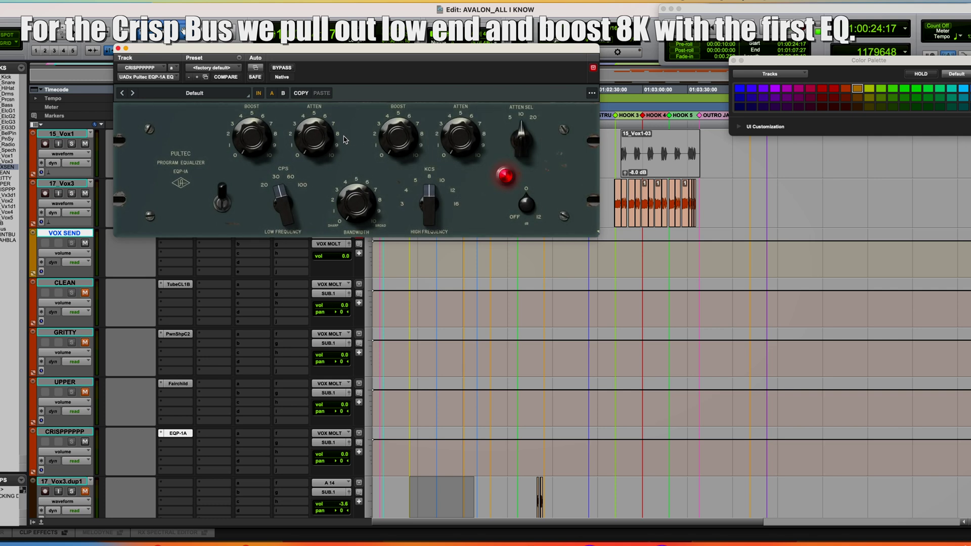
left_click_drag(281, 205, 288, 193)
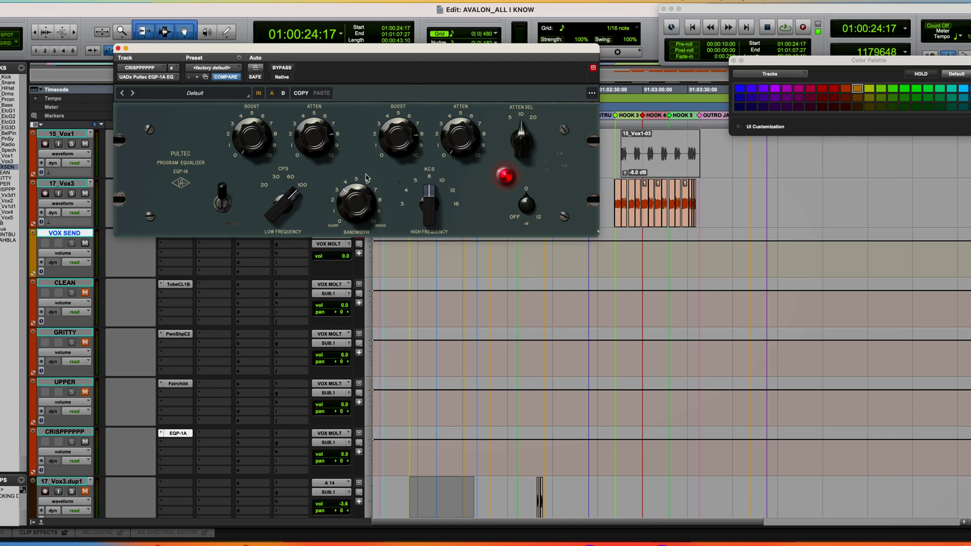
Insert the RVox compressor (mono) in the second insert slot of the CRISPPPPPP track and close its window
left_click(177, 433)
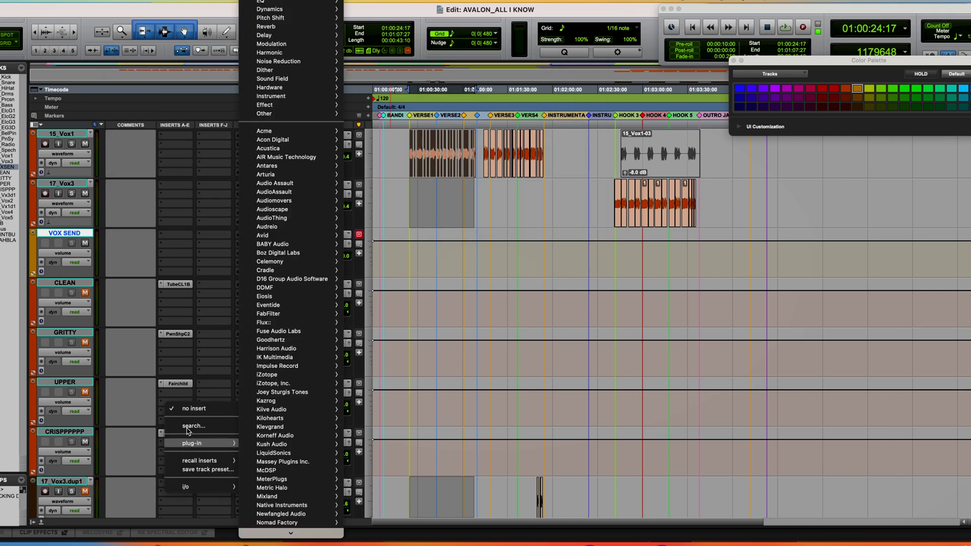
left_click(189, 430)
left_click(188, 430)
type("r")
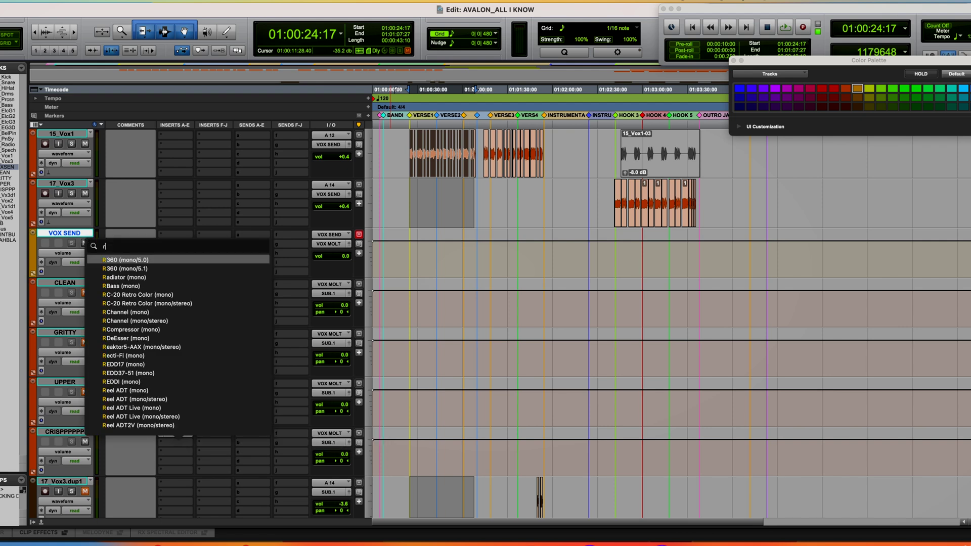
type("vo")
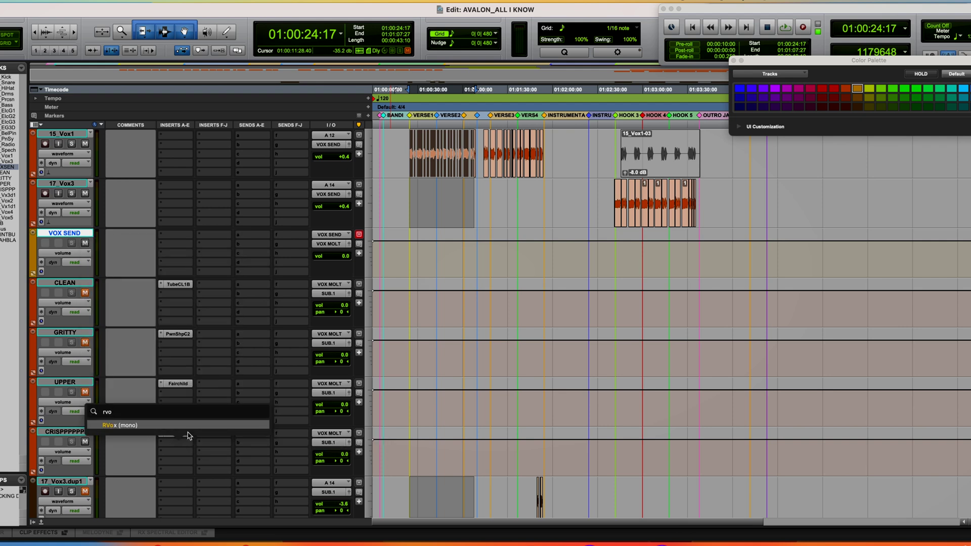
key("Return")
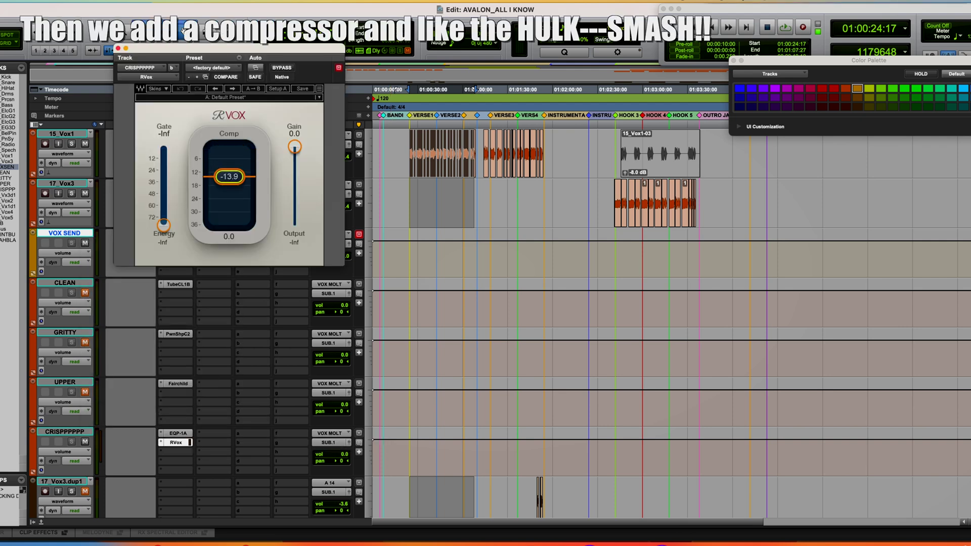
left_click(119, 49)
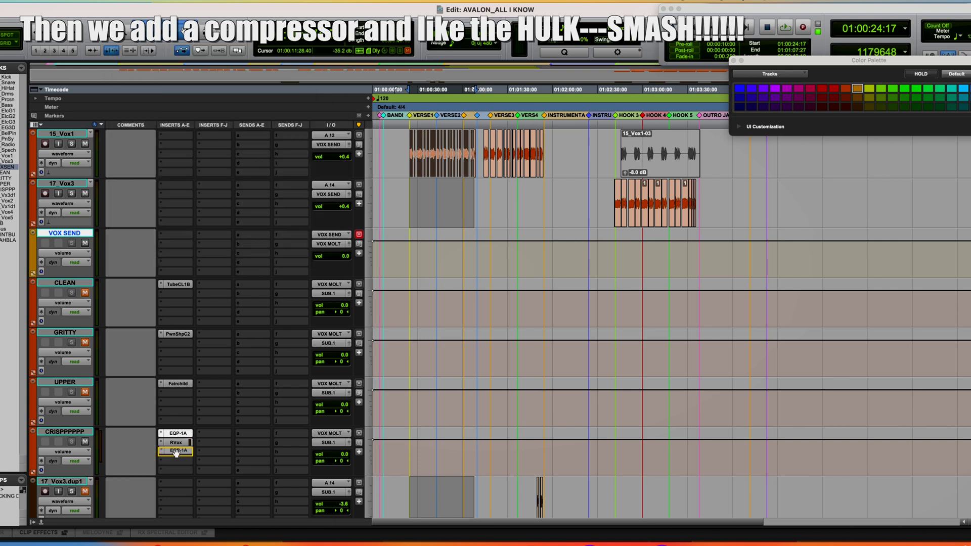
Copy the EQP-1A from the first to the third insert slot on CRISPPPPPP, check its settings and close its window
left_click_drag(176, 458, 177, 458)
left_click(178, 452)
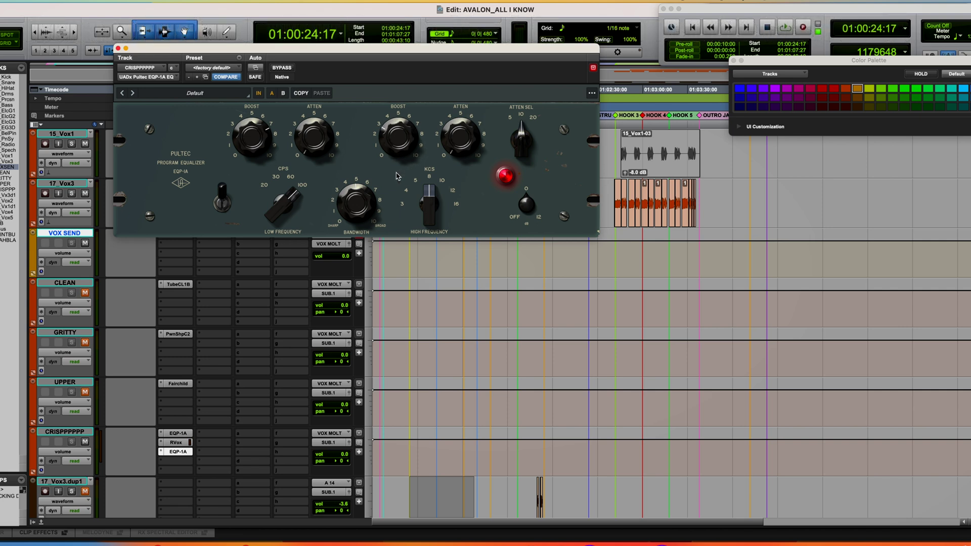
left_click(118, 48)
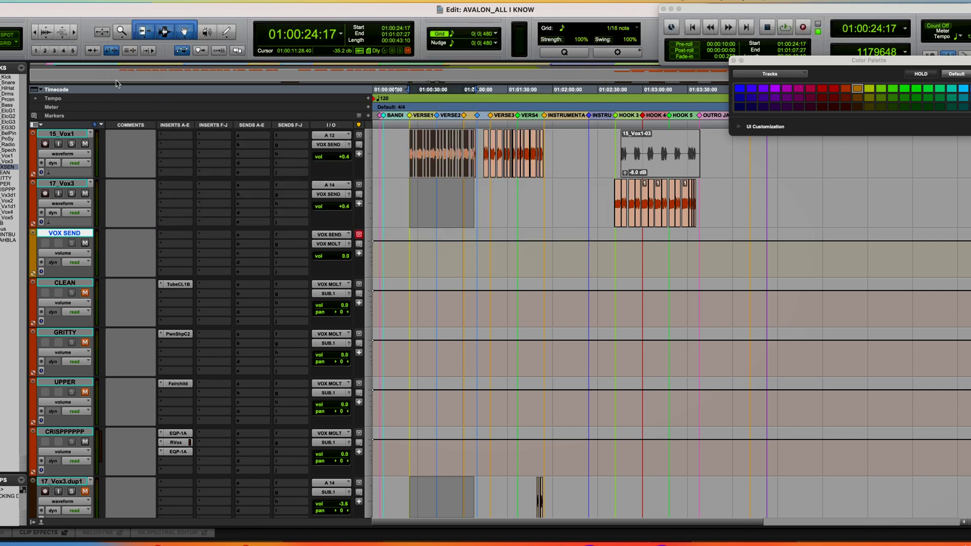
Insert the L2 limiter (mono) in the fourth insert slot of CRISPPPPPP, set its threshold to about -9.1 and close its window
left_click(178, 463)
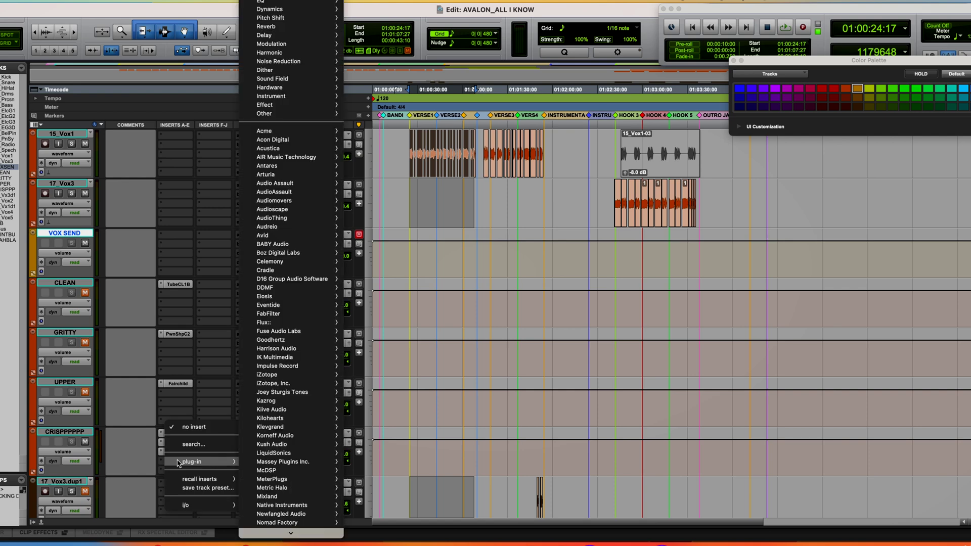
left_click(200, 445)
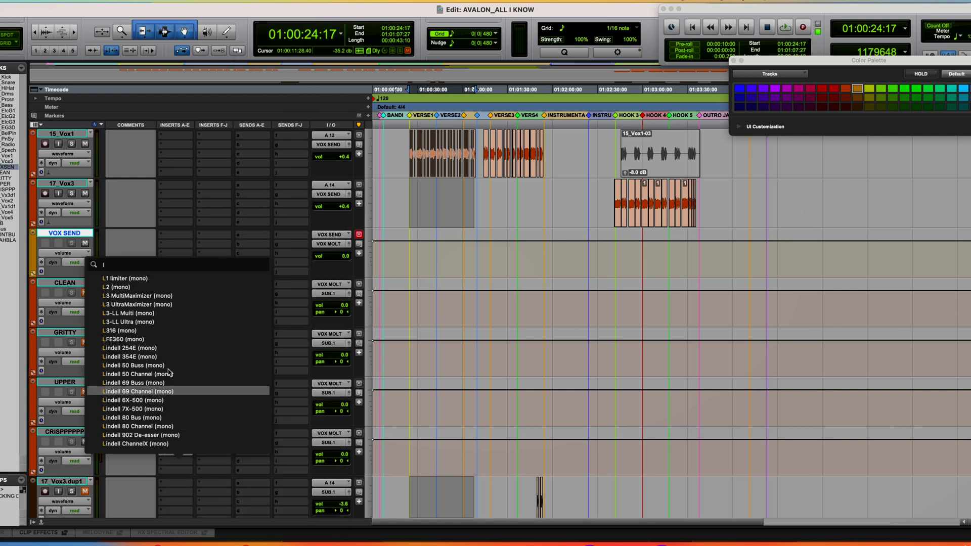
left_click(129, 289)
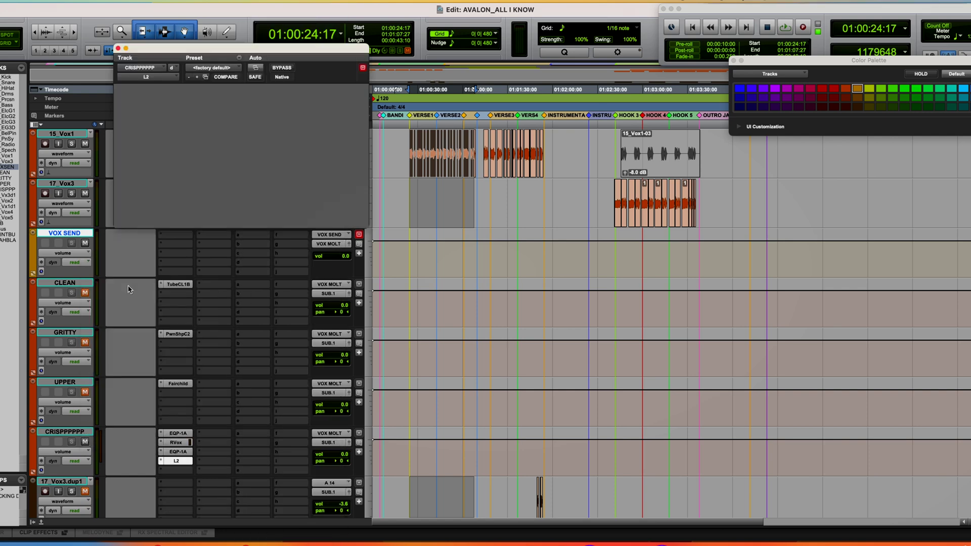
left_click_drag(148, 130, 149, 151)
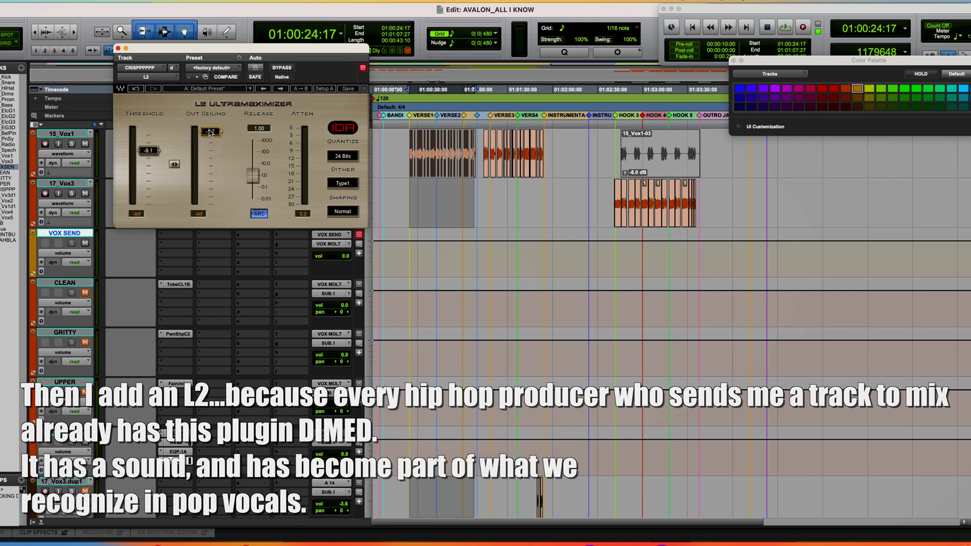
left_click(119, 48)
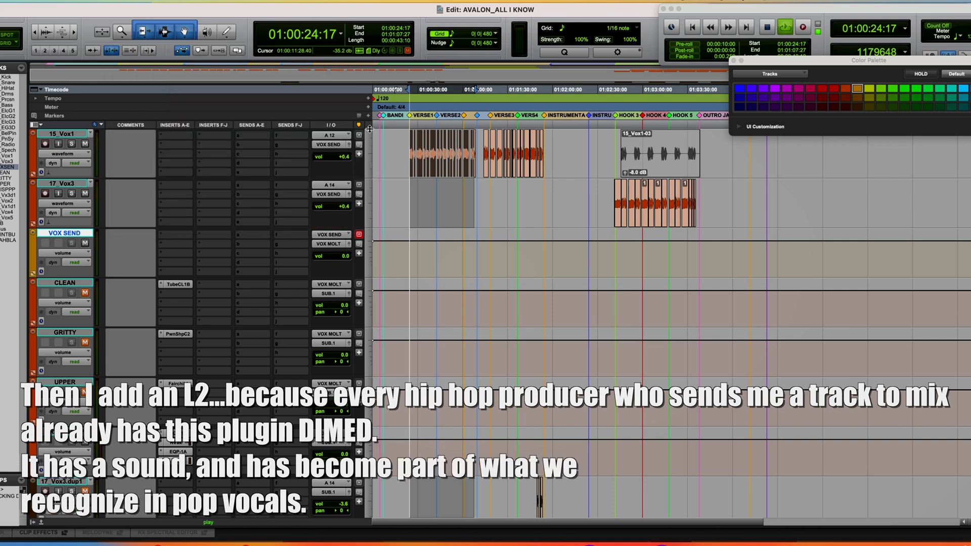
Play the session in the Mix window and solo-safe the 15_Vox1 and 17_Vox3 tracks
key("space")
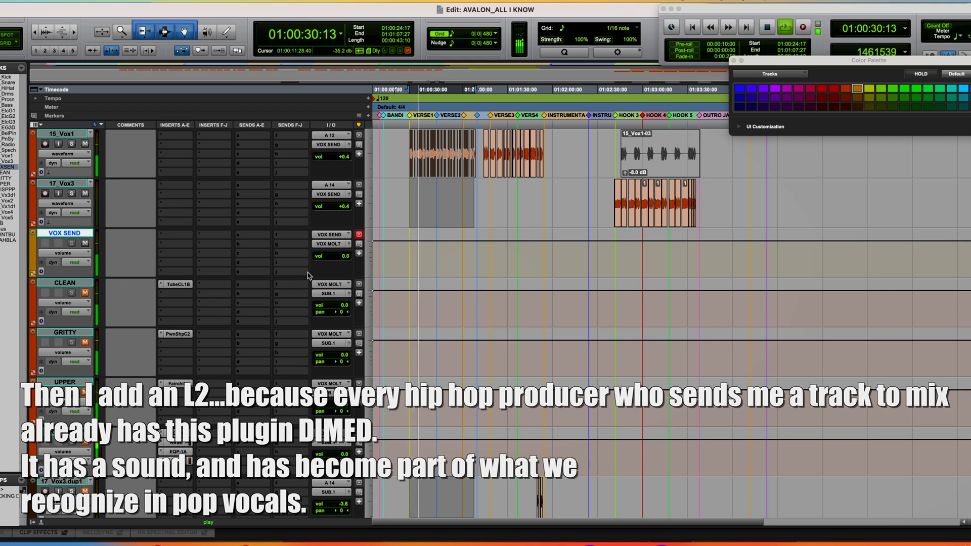
key("super+equal")
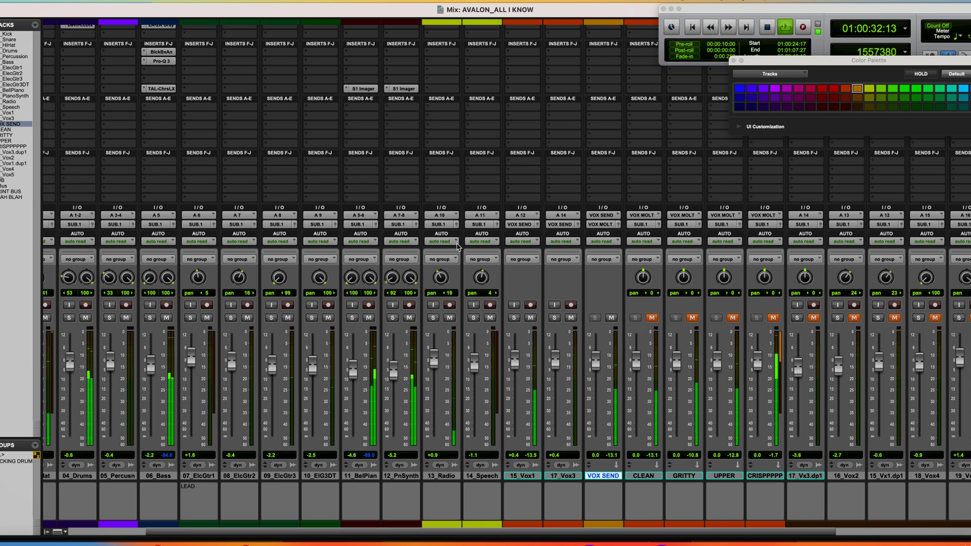
scroll(458, 247, "right", 3)
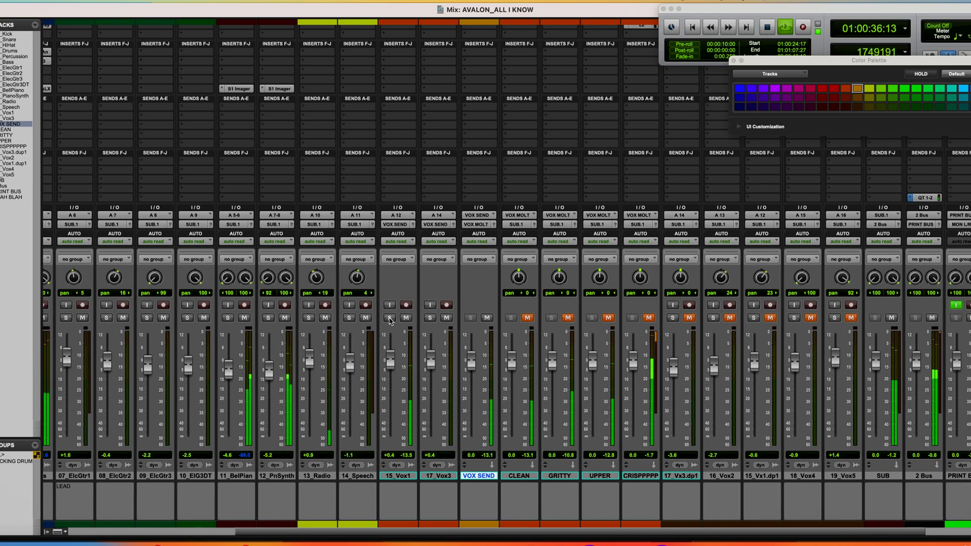
left_click(390, 317, "super")
left_click(430, 318, "super")
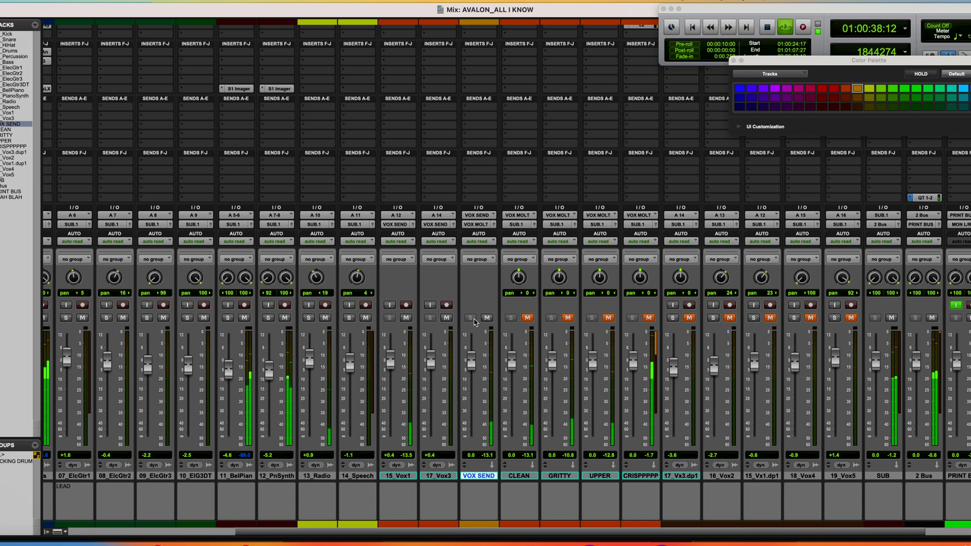
Solo the VOX SEND track and unmute the CLEAN track
left_click(470, 319)
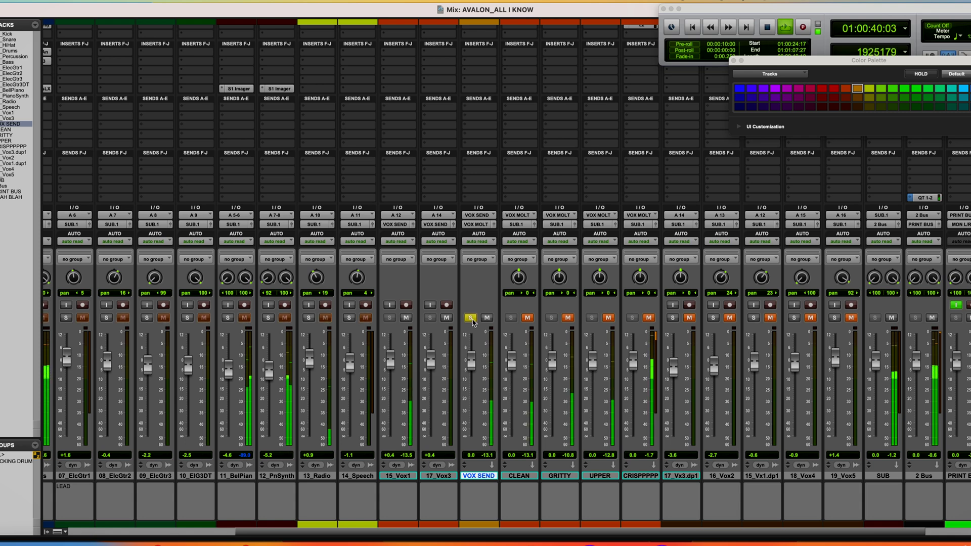
left_click(527, 319)
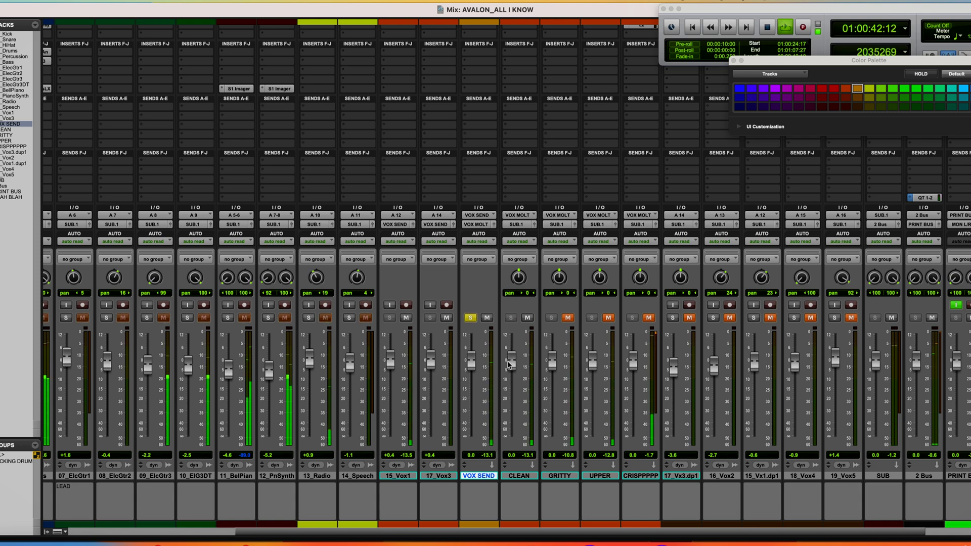
Insert FabFilter Pro-Q 3 (mono) in the first insert slot of VOX SEND, stop playback and close the plug-in window
scroll(489, 208, "up", 1)
scroll(490, 208, "up", 3)
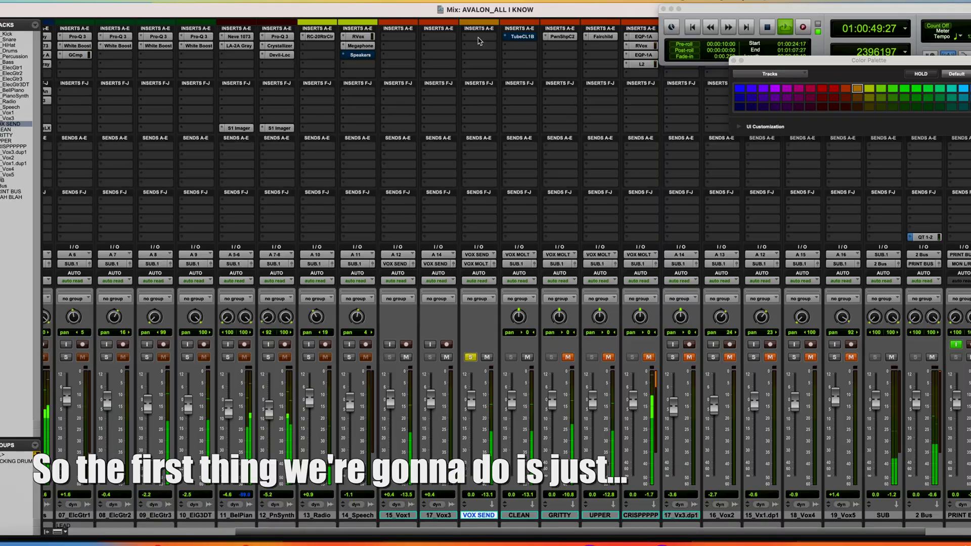
left_click(479, 40)
mouse_move(501, 37)
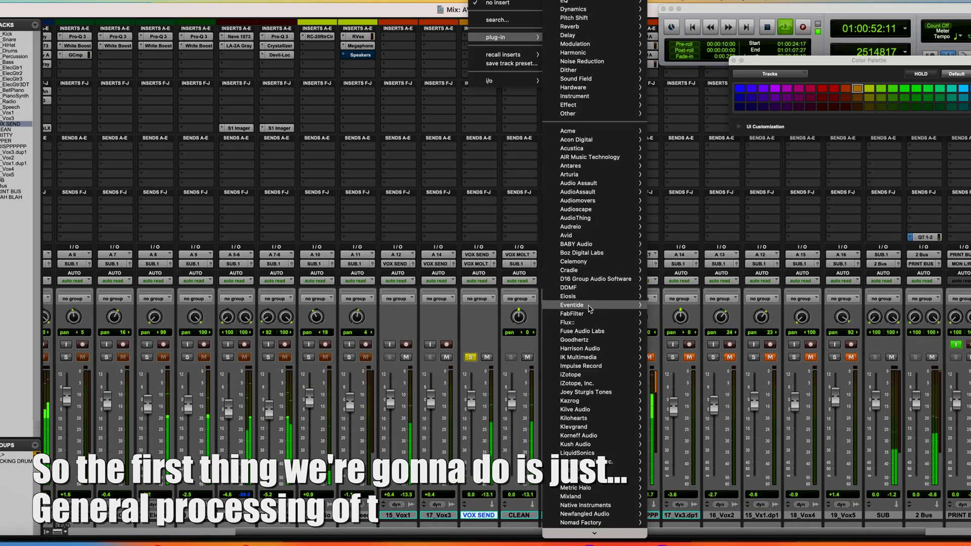
mouse_move(591, 313)
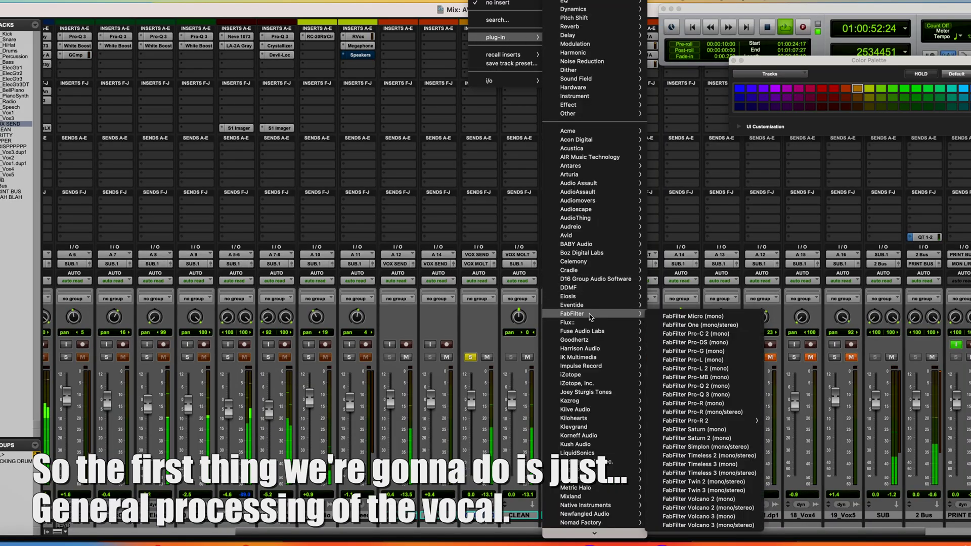
left_click(716, 396)
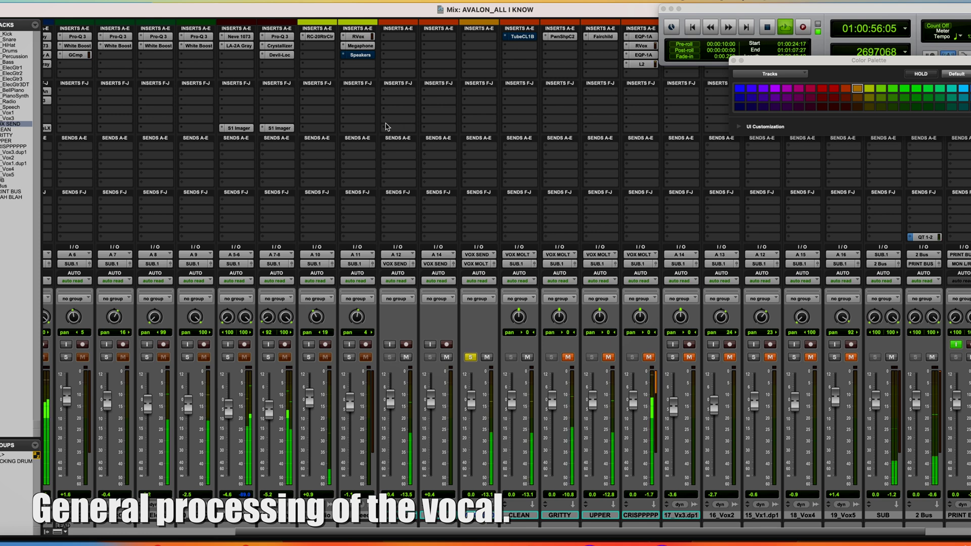
key("space")
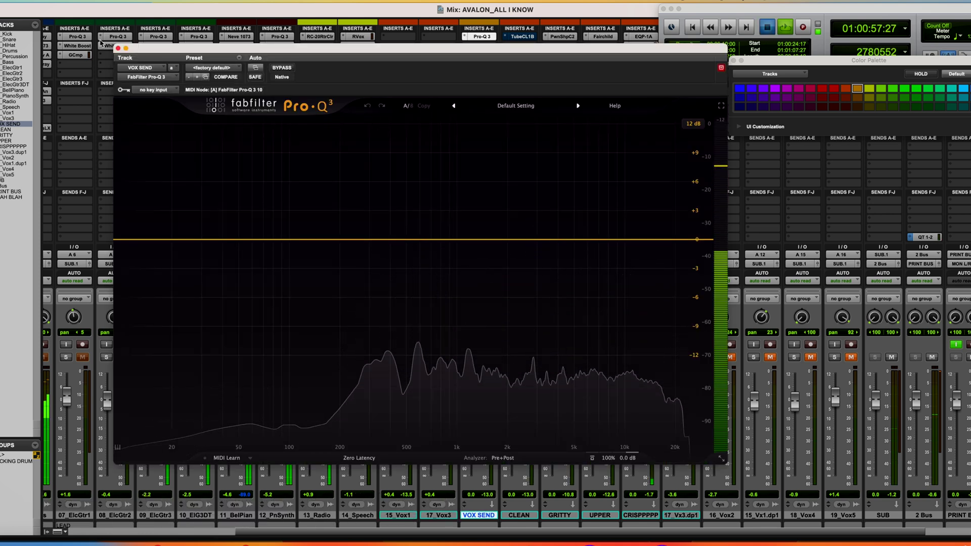
left_click(118, 49)
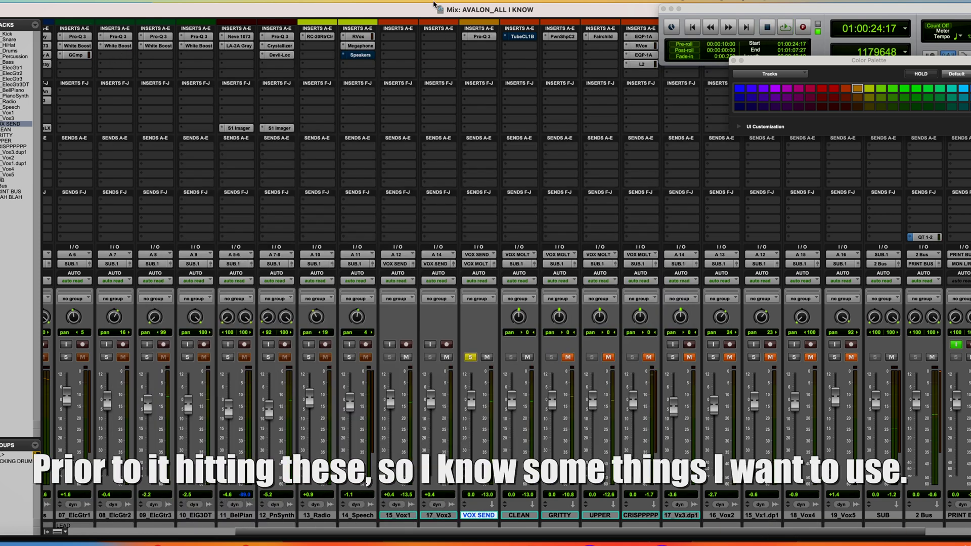
Insert the CLA-76 compressor in the second insert slot of the VOX SEND track
left_click(481, 50)
mouse_move(524, 51)
mouse_move(577, 9)
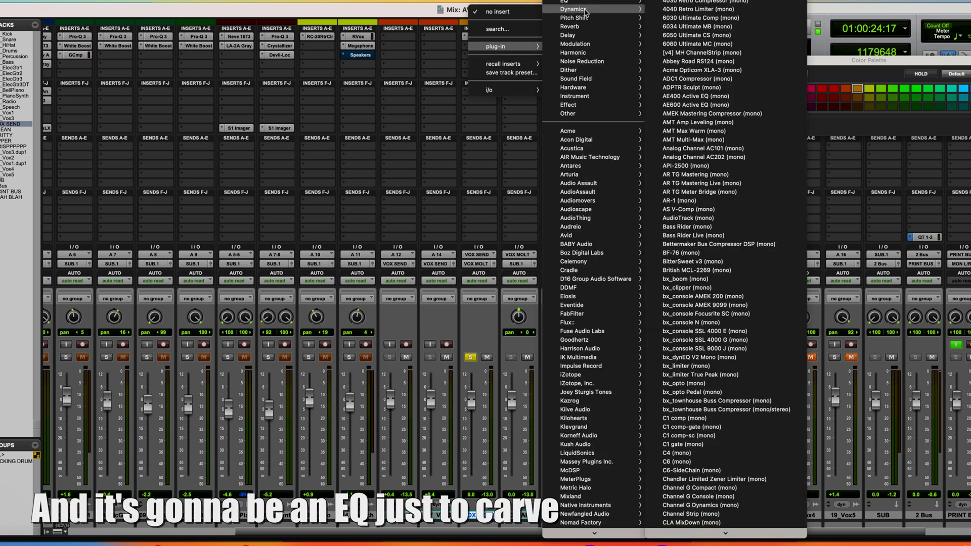
scroll(753, 433, "down", 5)
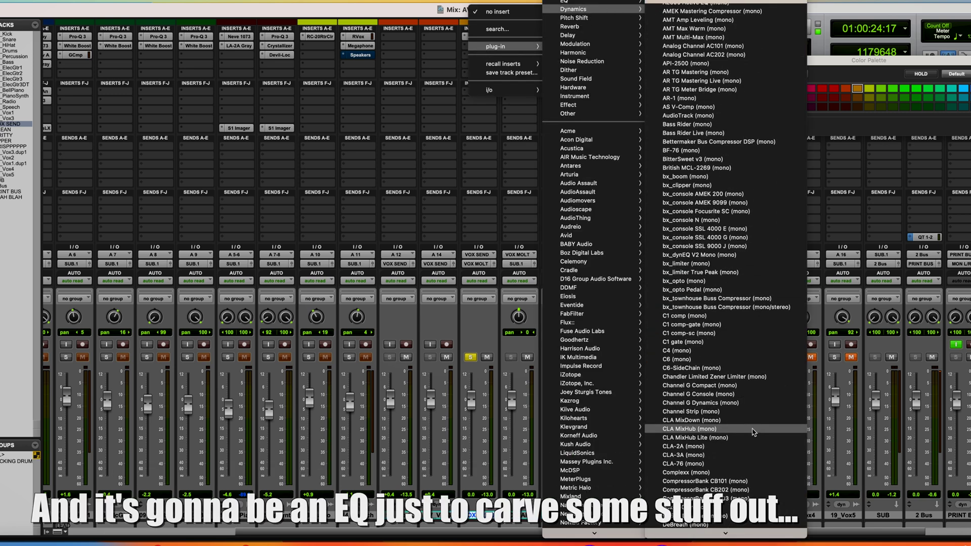
key("Escape")
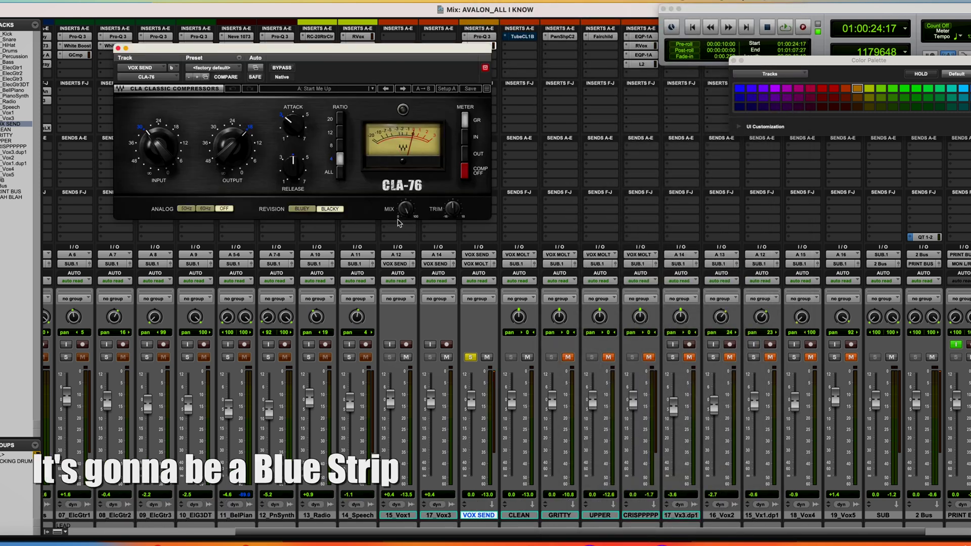
Set the CLA-76 to the Bluey revision with ratio ALL and release 7, and close its window
left_click(302, 209)
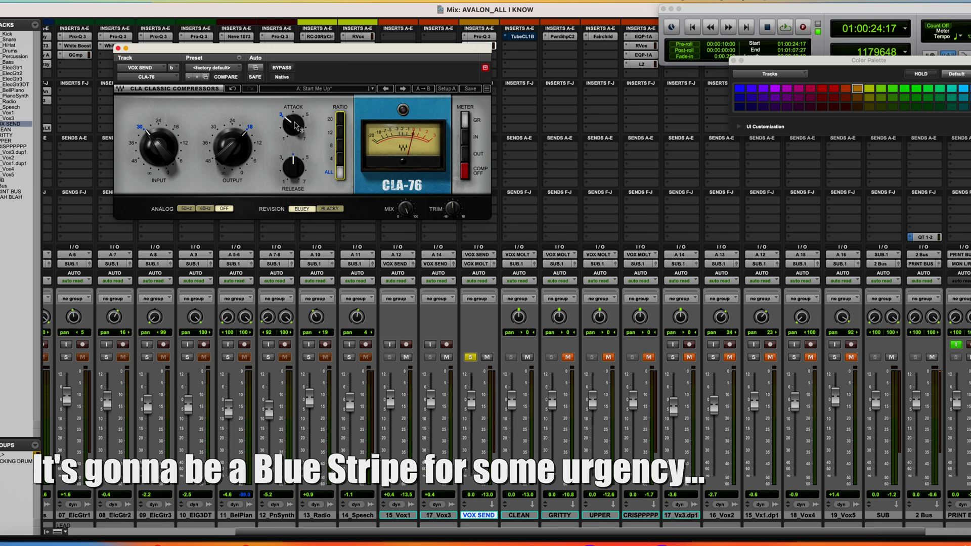
left_click_drag(296, 168, 295, 152)
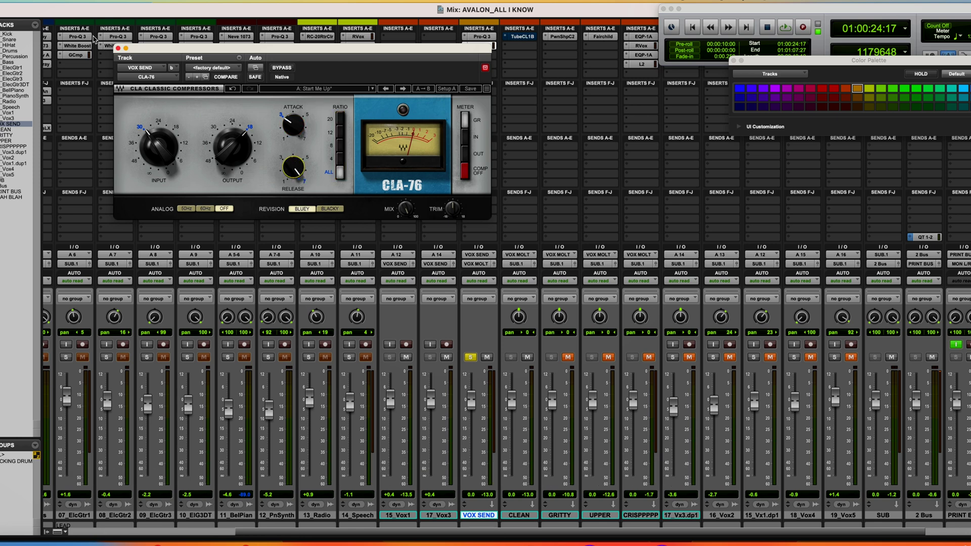
left_click(118, 49)
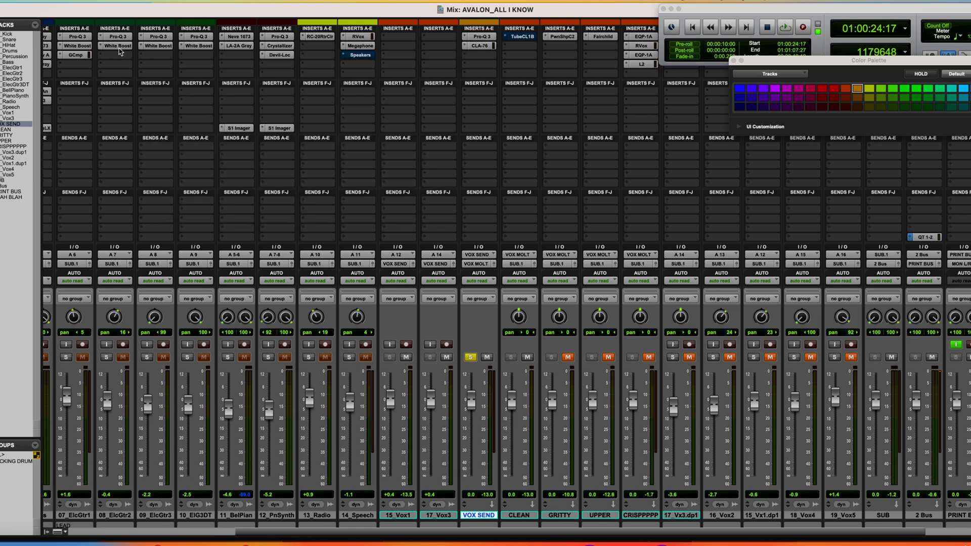
Insert SoundToys FilterFreak1 in the fourth insert slot of the VOX SEND track
left_click(479, 67)
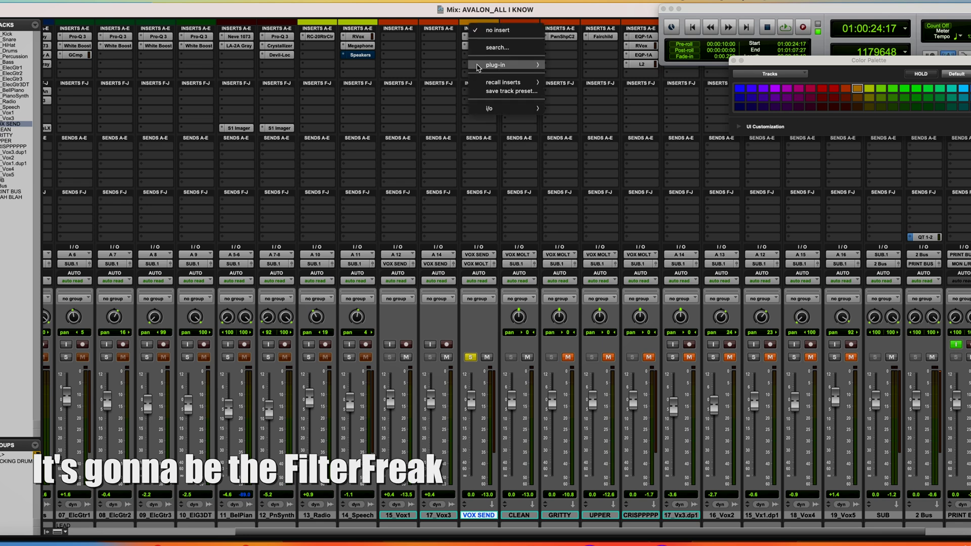
mouse_move(503, 66)
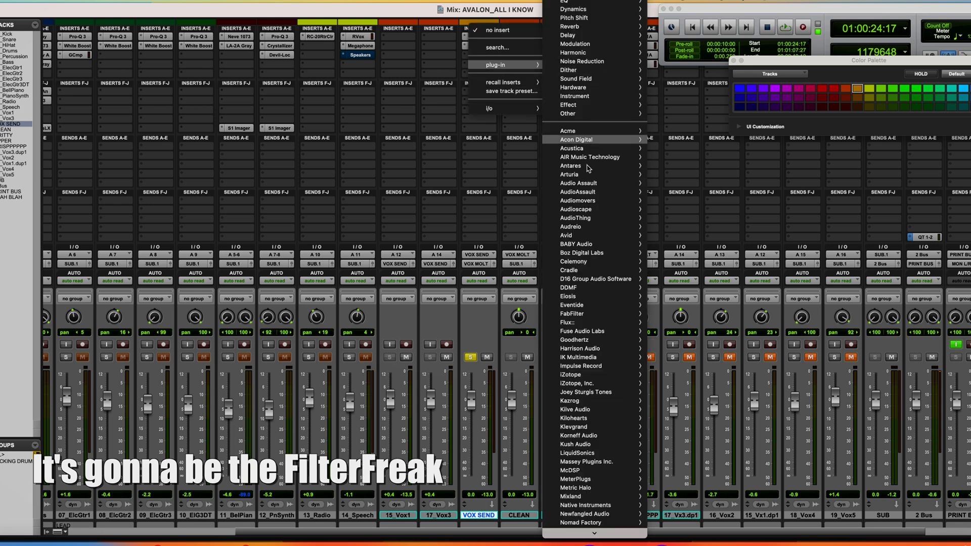
scroll(581, 349, "down", 5)
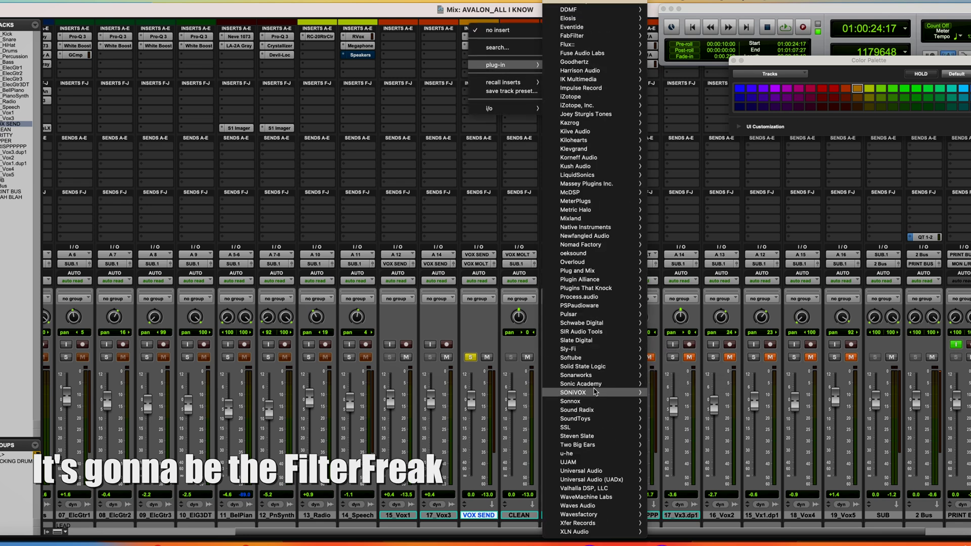
mouse_move(577, 419)
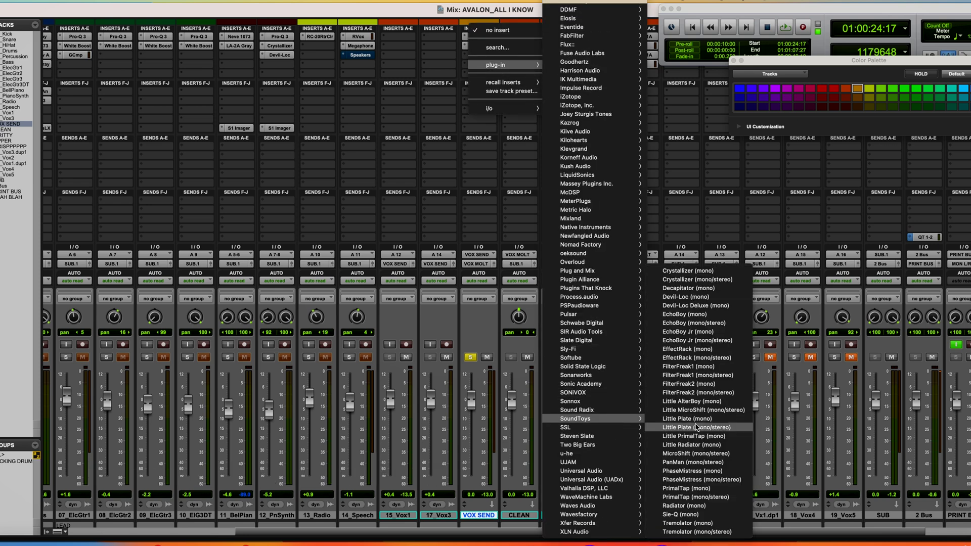
left_click(703, 375)
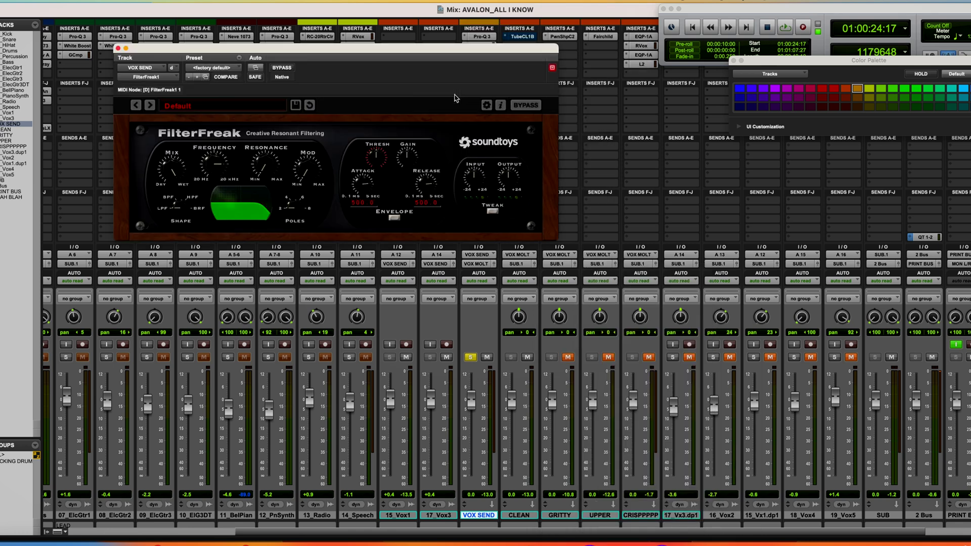
Close the FilterFreak1 window and insert the Universal Audio Ampex ATR-102 tape plug-in in the fifth insert slot of VOX SEND
left_click(118, 48)
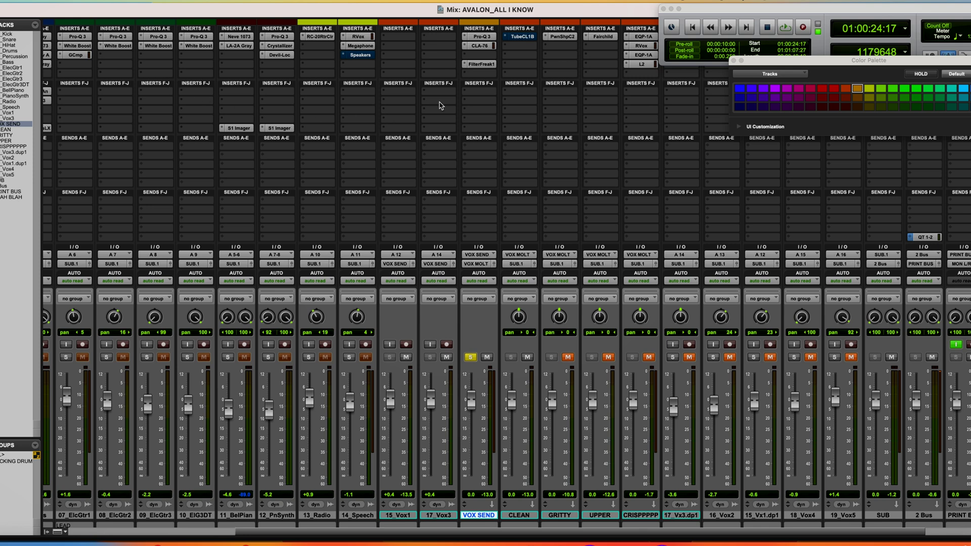
left_click(484, 73)
mouse_move(484, 75)
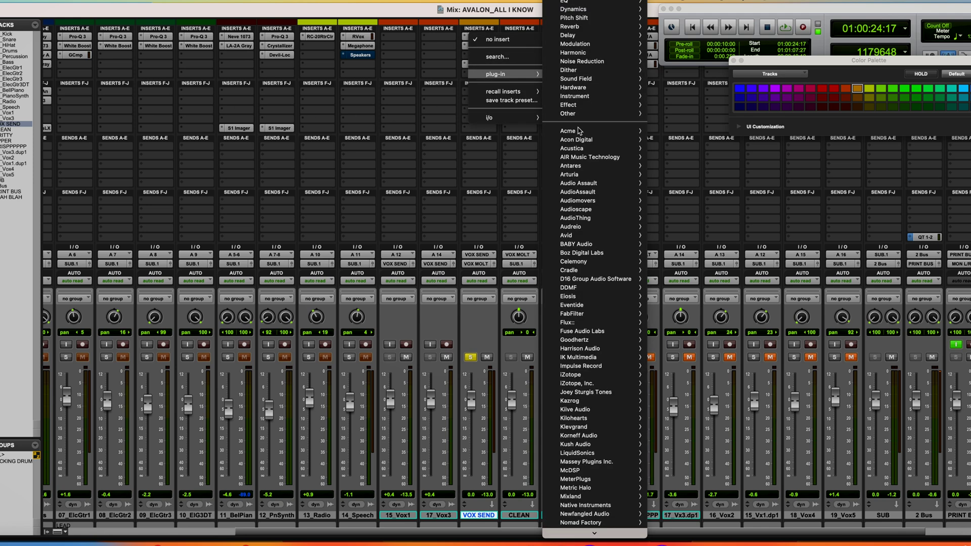
scroll(581, 297, "down", 5)
mouse_move(581, 297)
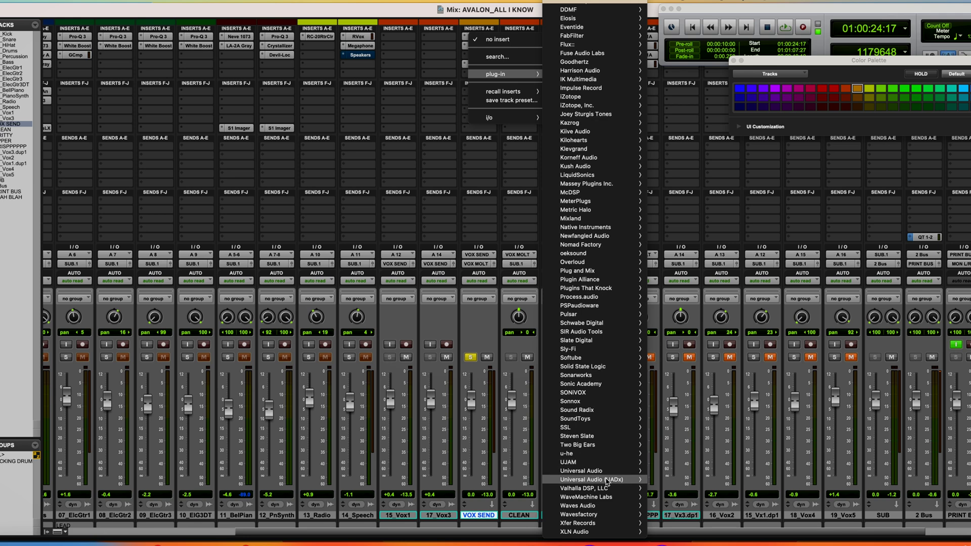
mouse_move(592, 479)
left_click(688, 44)
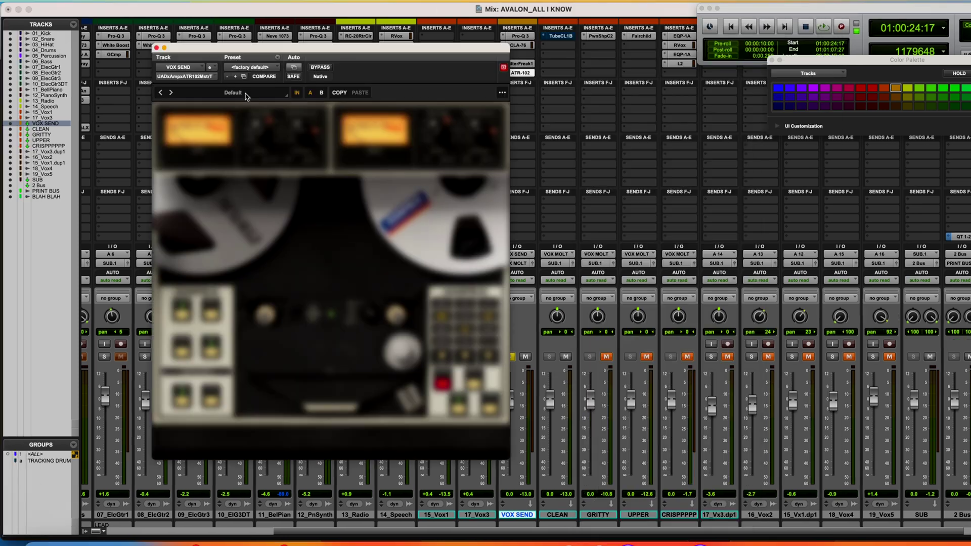
Filter the ATR-102 presets by the Vocal tag, load Classic Vocal Smooth and close the plug-in window
left_click(246, 95)
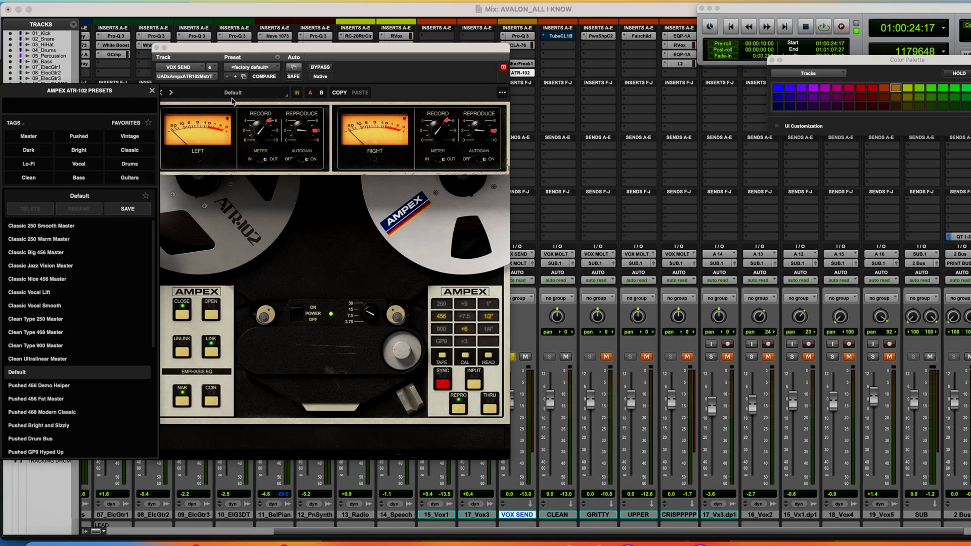
left_click(81, 166)
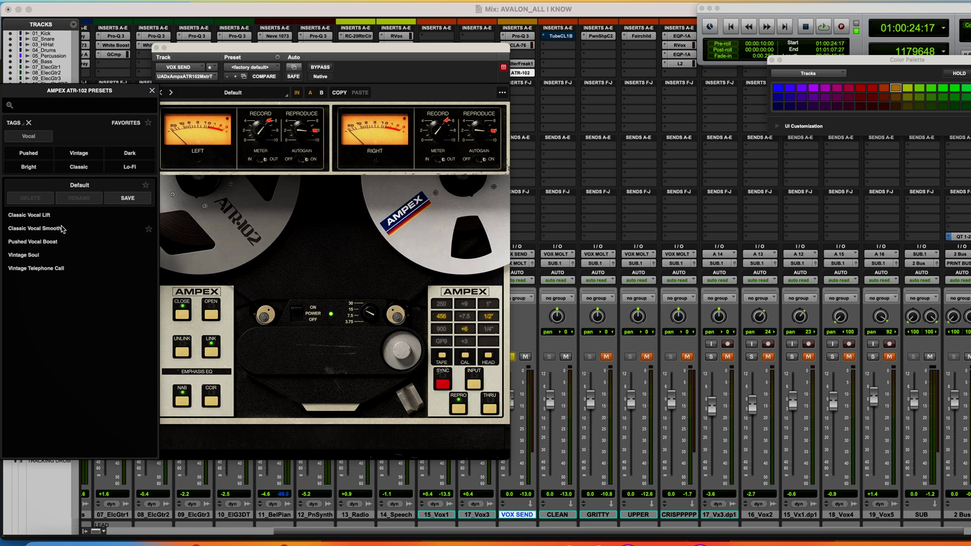
left_click(61, 229)
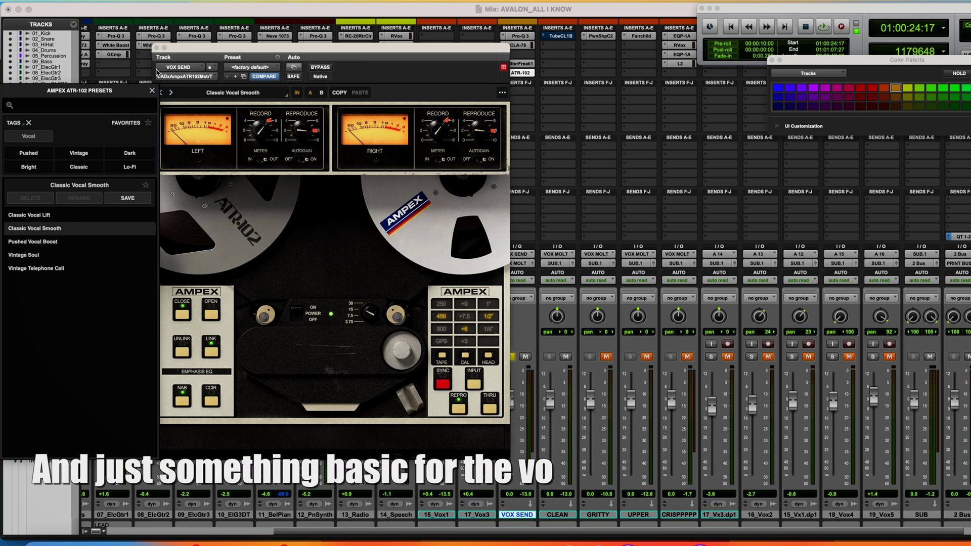
left_click(156, 48)
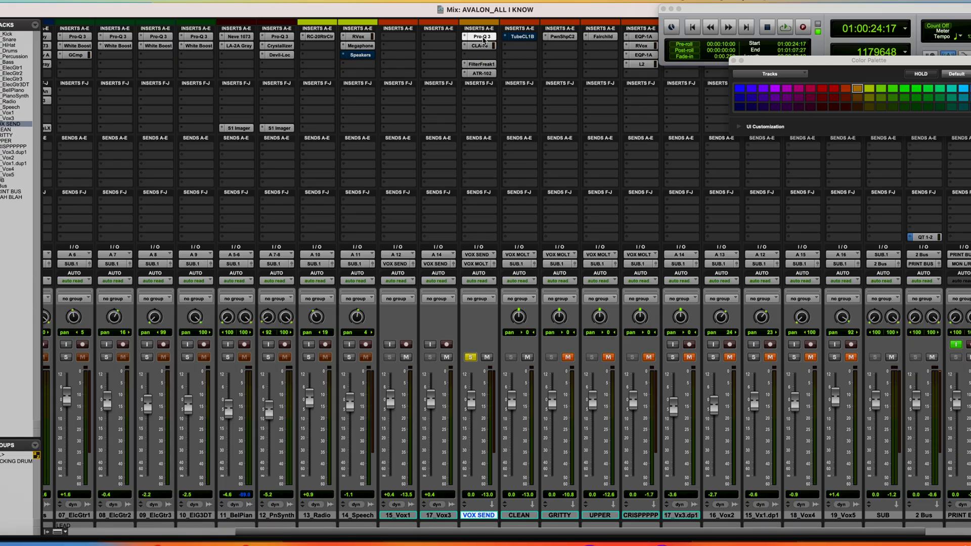
Start playback and add a 12 dB/oct low cut at about 150 Hz in the Pro-Q 3 on VOX SEND
left_click(482, 36)
key("space")
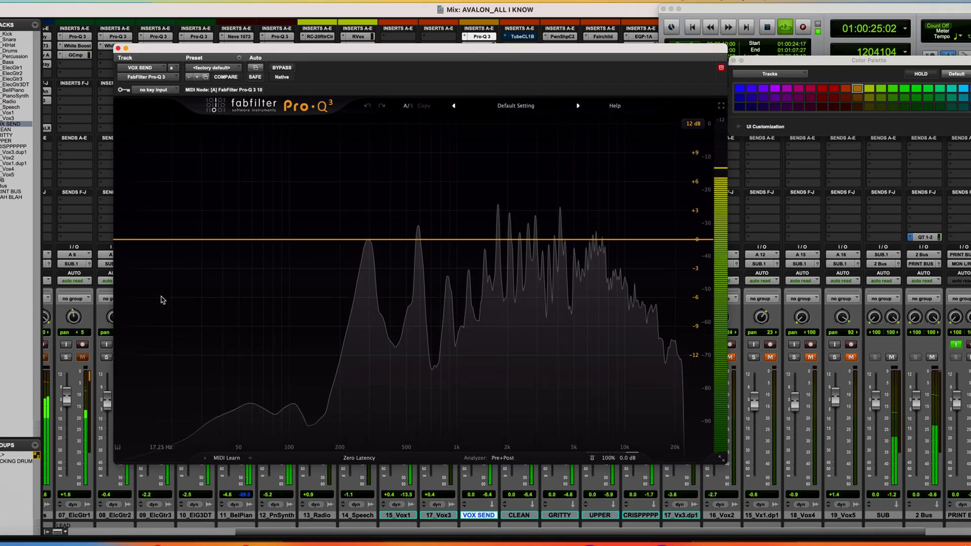
left_click(142, 240)
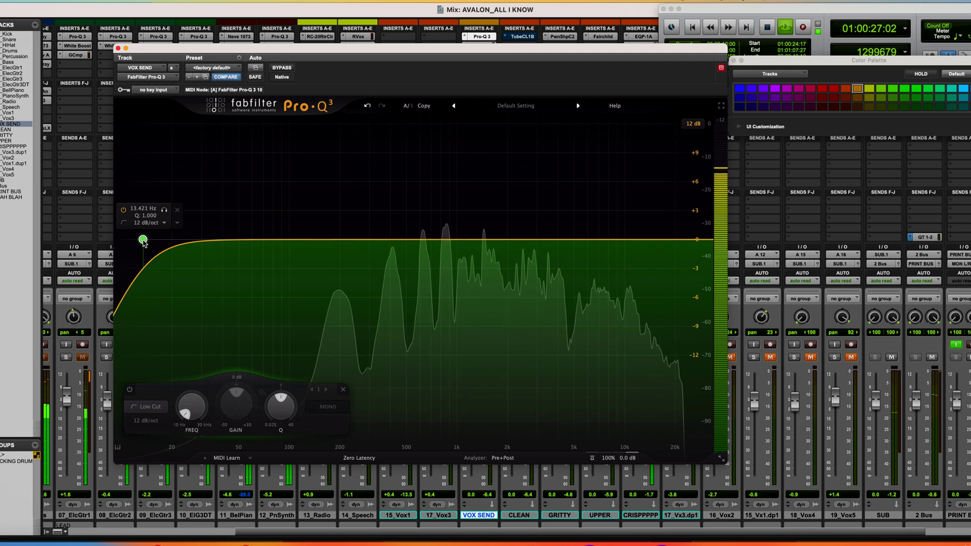
left_click_drag(143, 240, 319, 232)
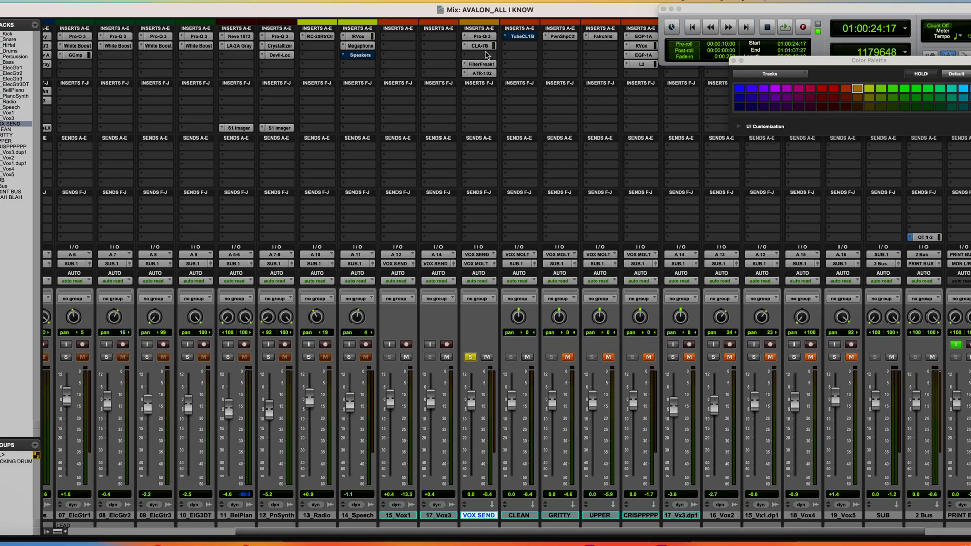
Bypass the CLA-76, FilterFreak1 and ATR-102 inserts on the VOX SEND track
left_click(483, 46, "super")
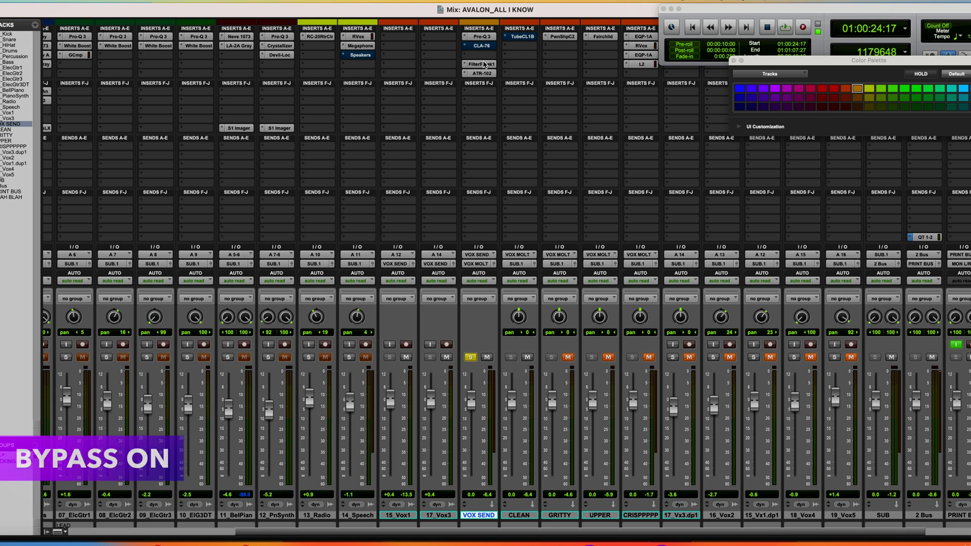
left_click(483, 64, "super")
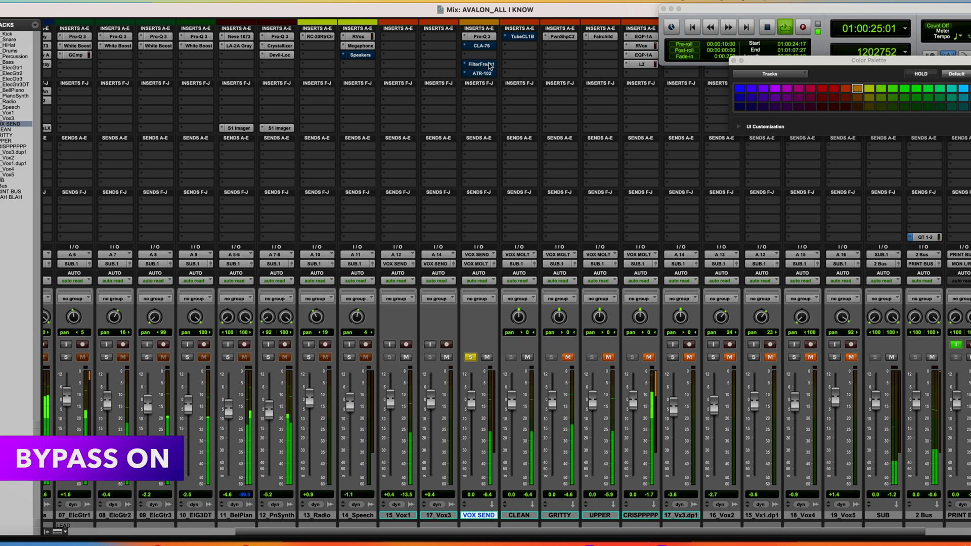
Add a dynamic bell cut in the VOX SEND Pro-Q 3 at about 460 Hz, with -1.2 dB gain and about -3 dB dynamic range
left_click(482, 36)
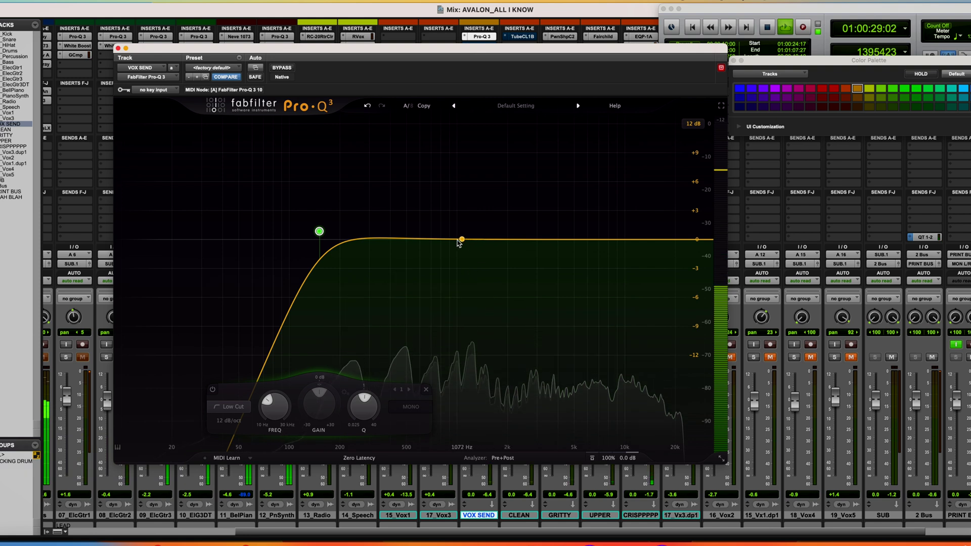
left_click_drag(423, 238, 402, 245)
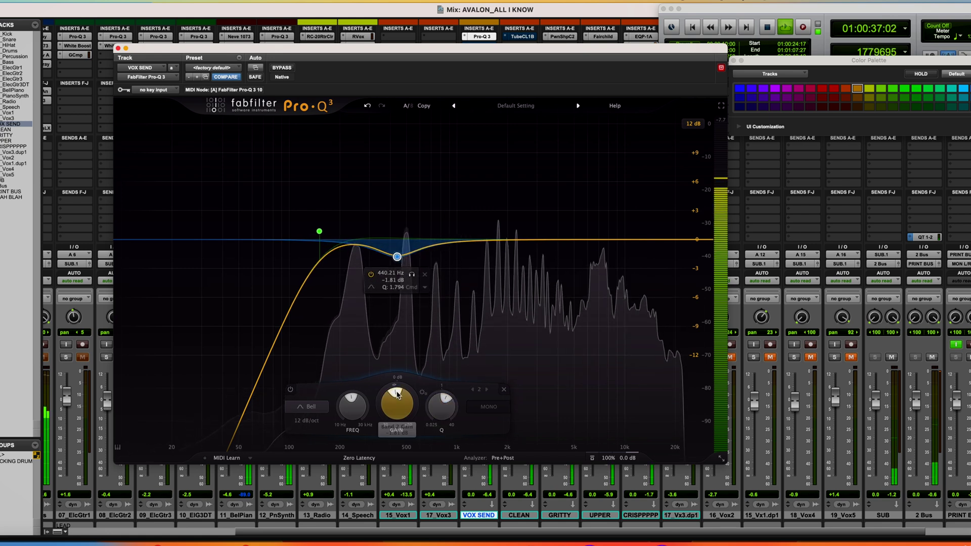
left_click_drag(394, 386, 393, 390)
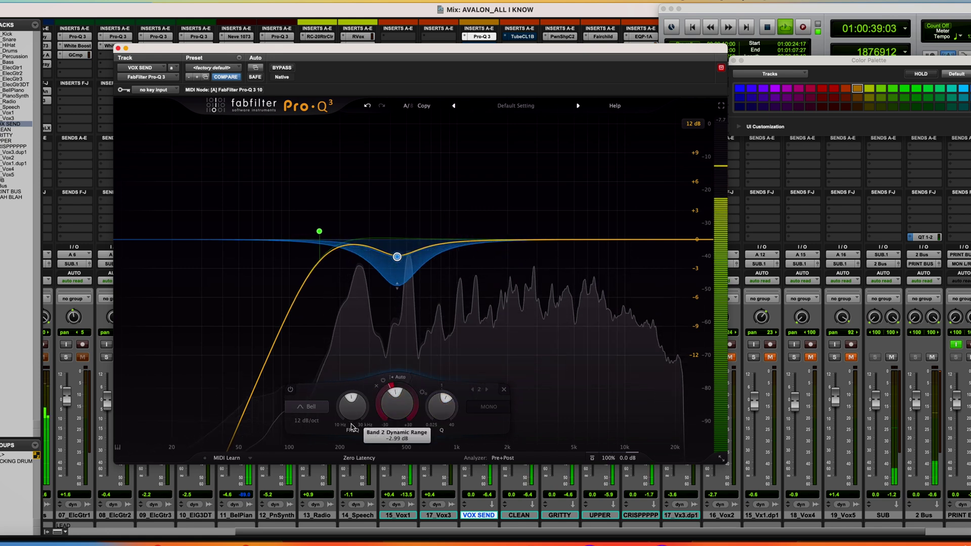
left_click_drag(397, 258, 400, 253)
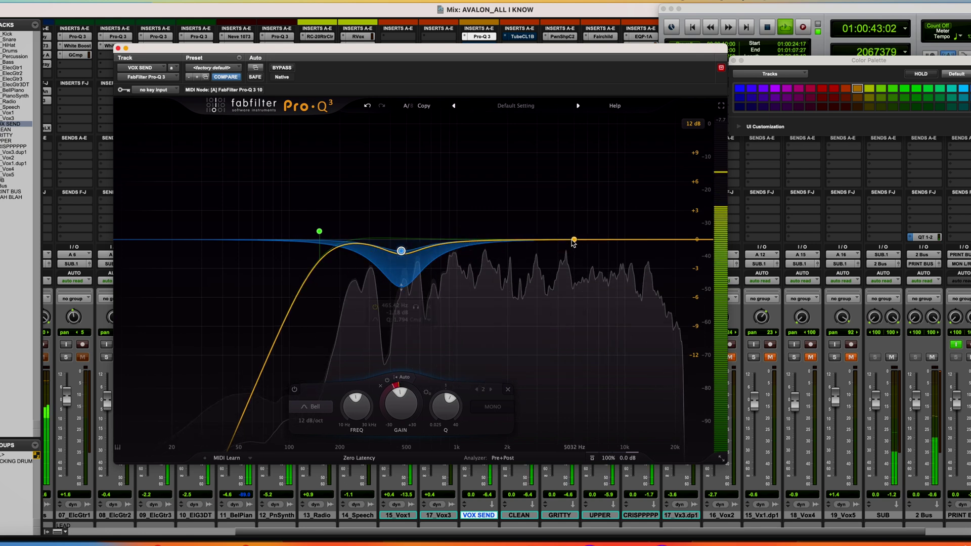
Add a bell boost of about 3 dB near 6 kHz with Q 0.842 in the Pro-Q 3, and close its window
left_click_drag(574, 240, 587, 201)
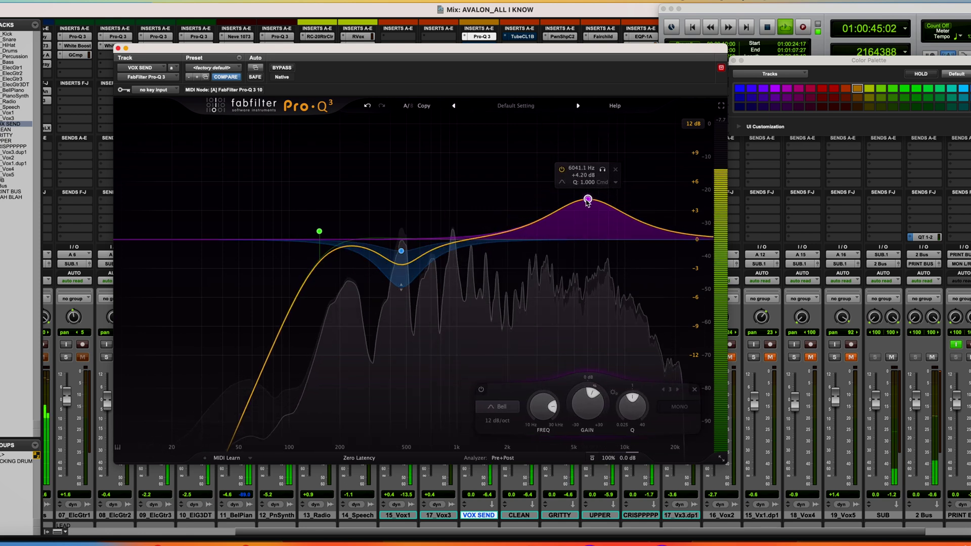
scroll(633, 405, "down", 2)
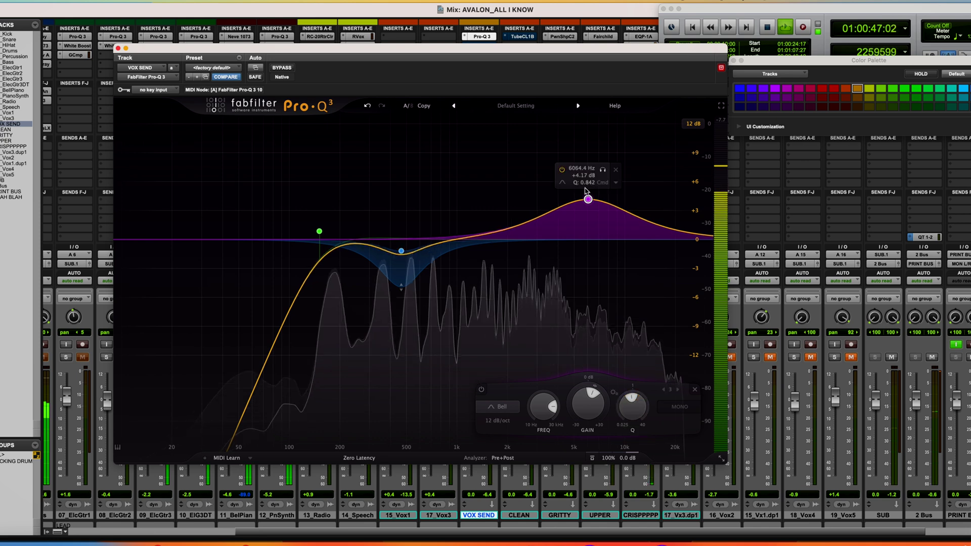
left_click_drag(588, 201, 591, 211)
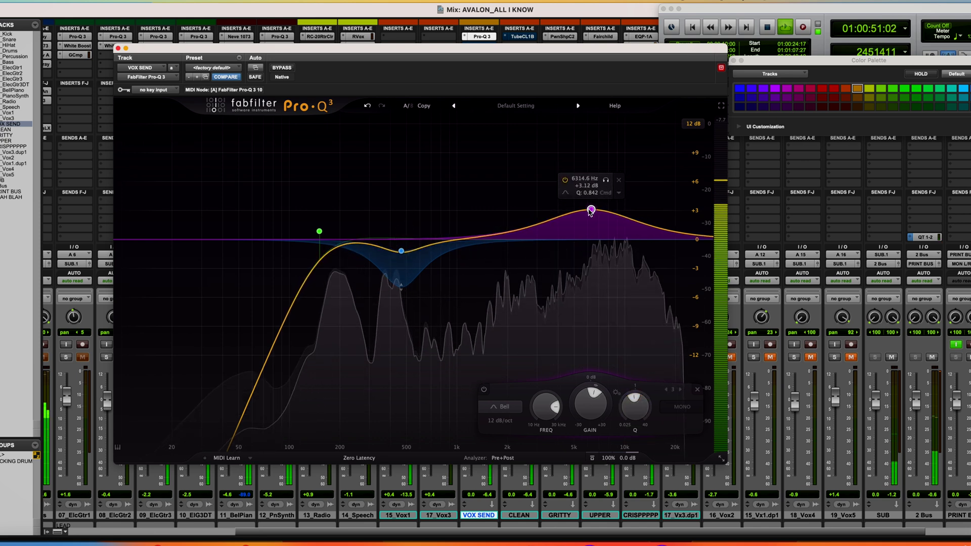
left_click_drag(590, 211, 586, 212)
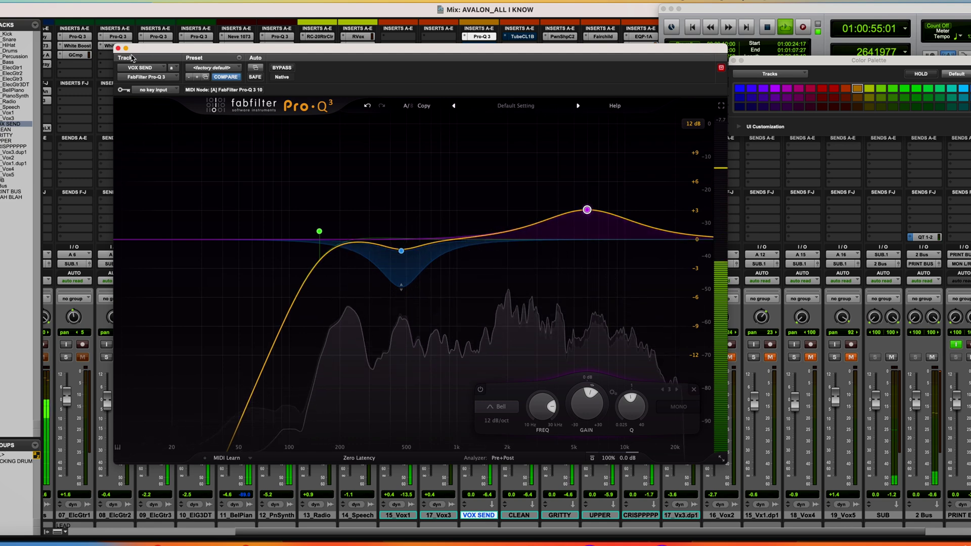
left_click(118, 48)
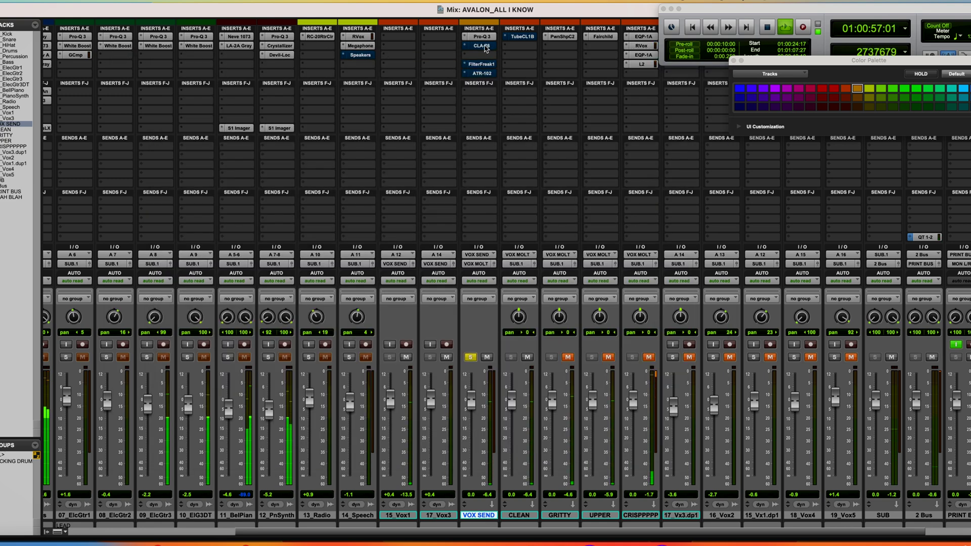
Re-enable the CLA-76 on VOX SEND and set both its input and output to about 24
left_click(482, 46)
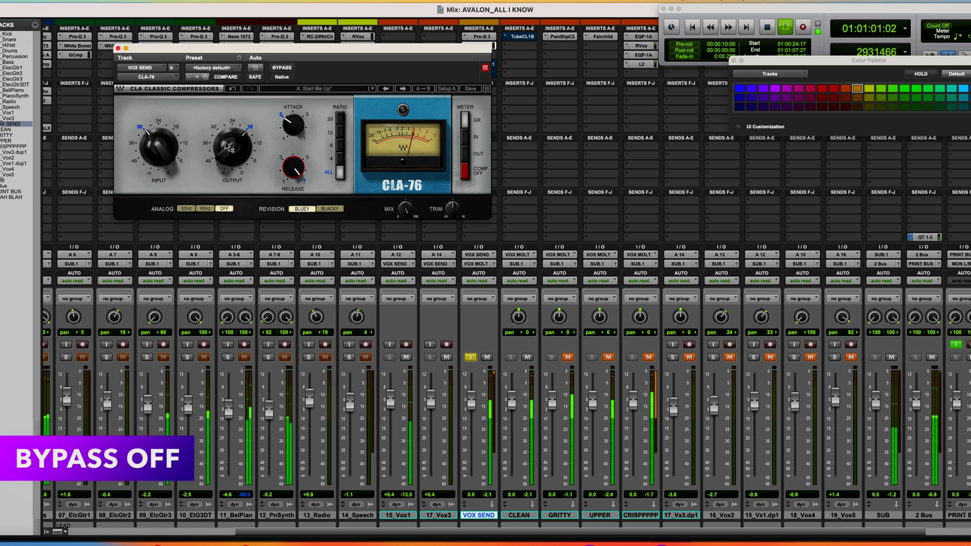
left_click_drag(229, 147, 228, 150)
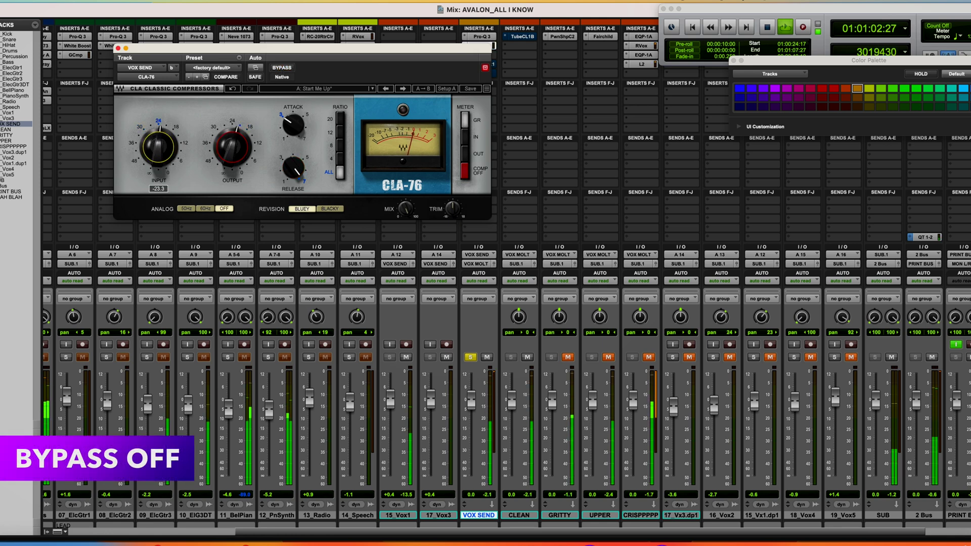
left_click_drag(158, 147, 158, 148)
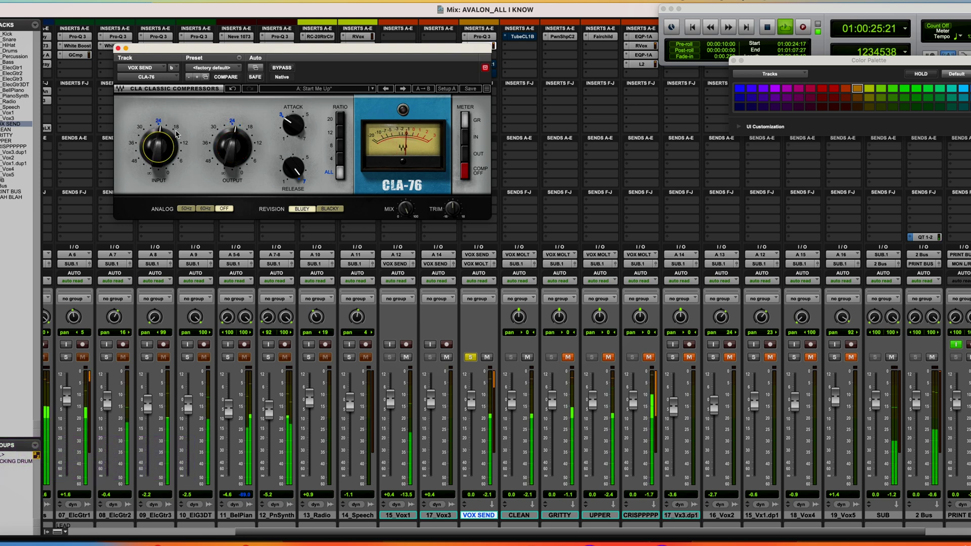
Compare the vocal with the CLA-76 bypassed and engaged, set its output to about -26.5 and close the window
left_click(283, 67)
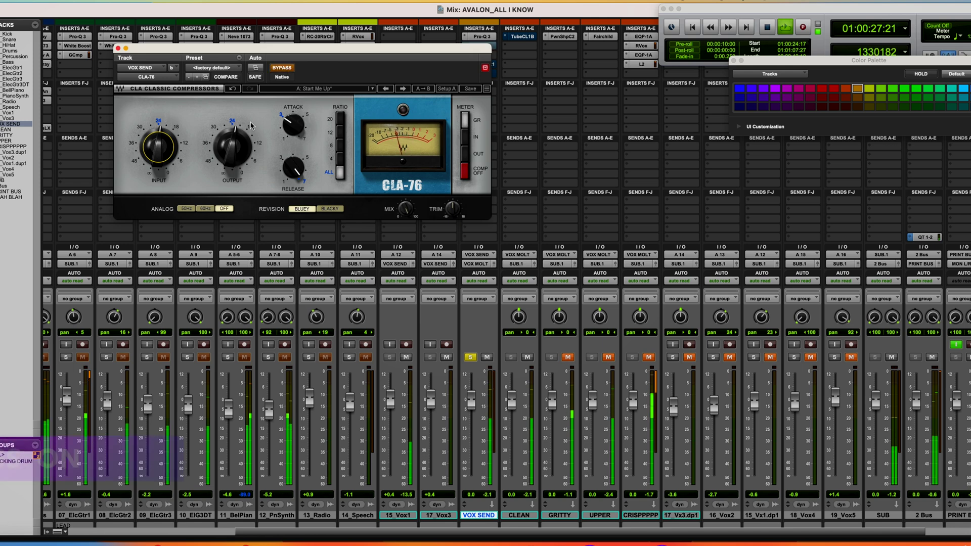
left_click(282, 68)
mouse_move(232, 157)
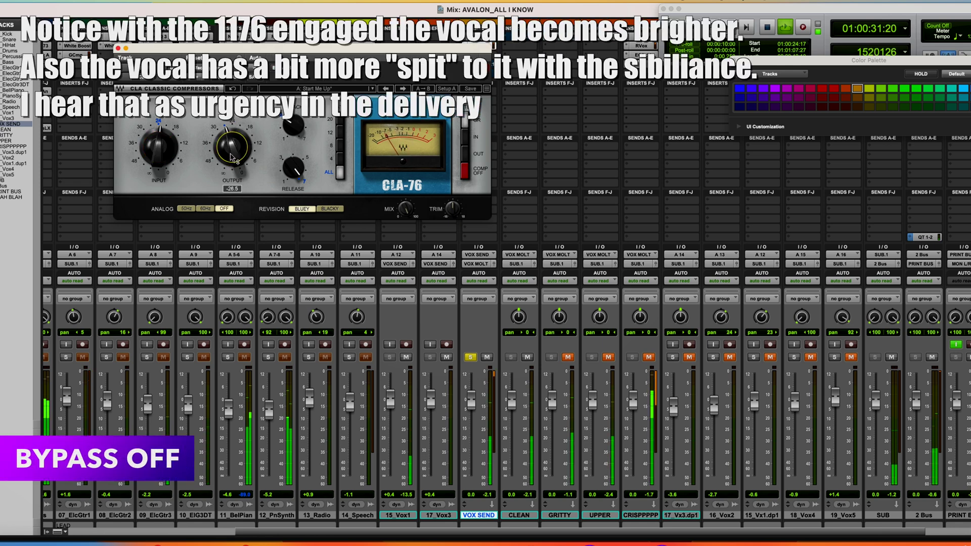
left_click(117, 48)
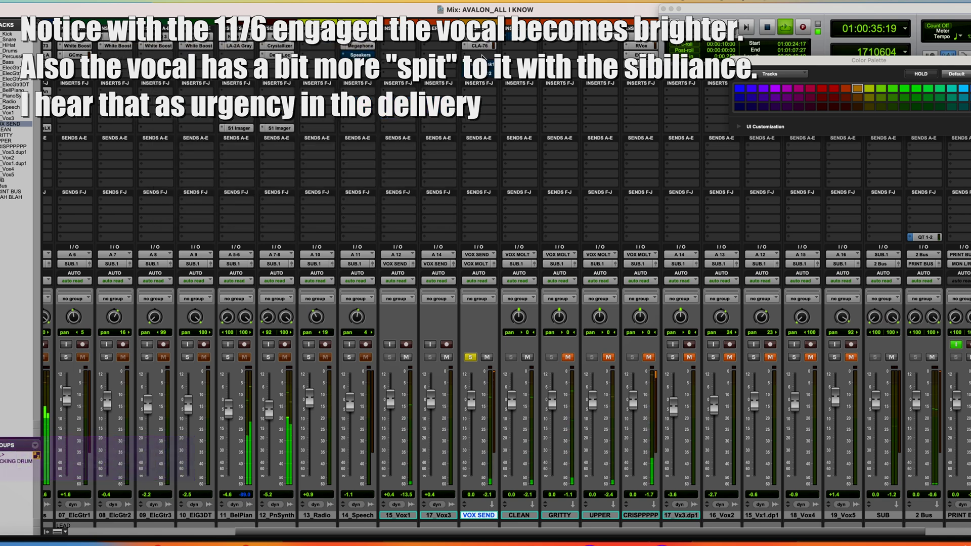
Insert FabFilter Pro-DS (mono) in the third insert slot of the VOX SEND track
left_click(483, 55)
mouse_move(505, 56)
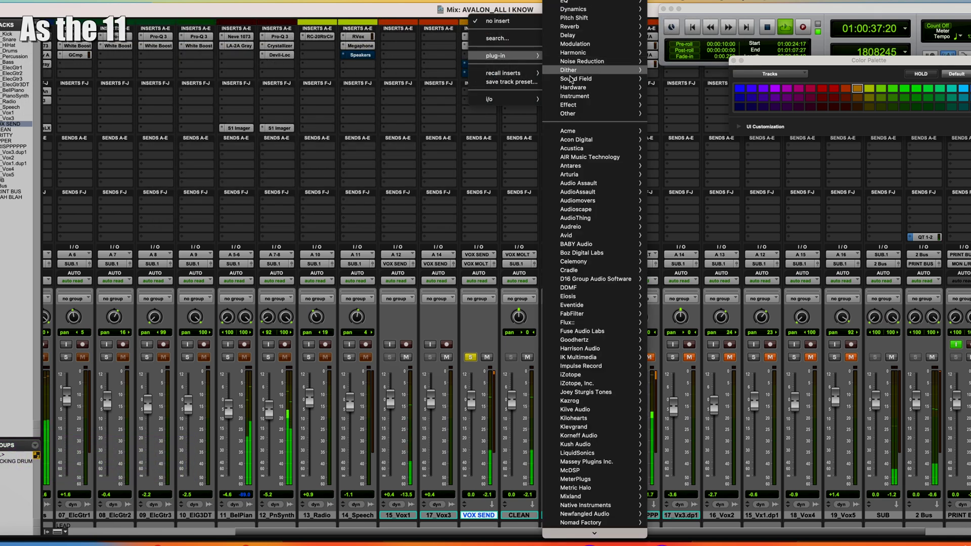
mouse_move(580, 315)
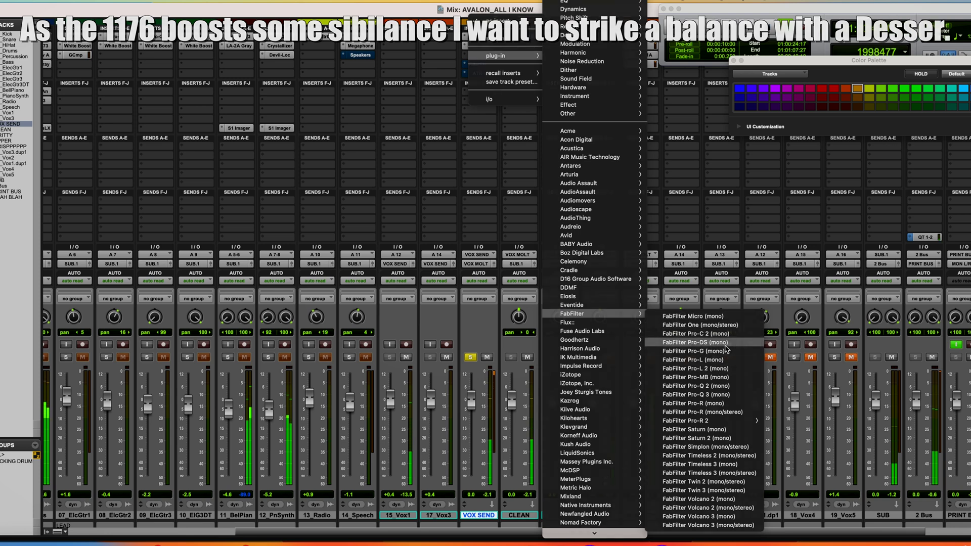
left_click(693, 343)
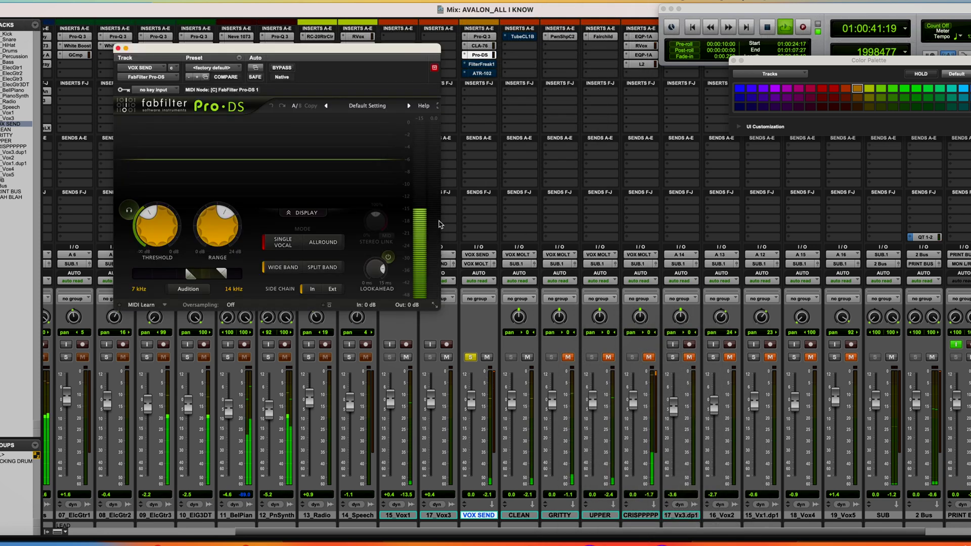
Raise the Pro-DS threshold and range slightly while the vocal plays, and close the de-esser's window
left_click_drag(148, 212, 153, 208)
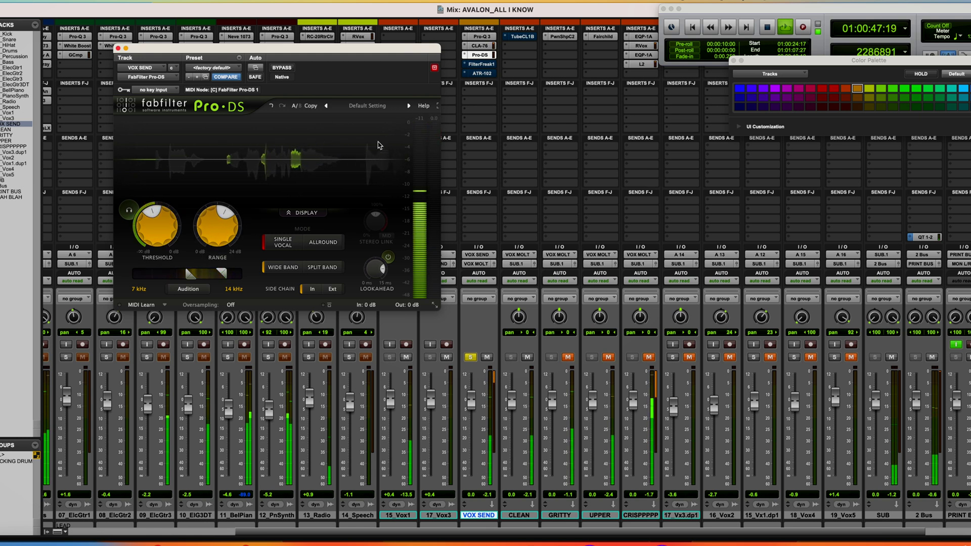
mouse_move(153, 214)
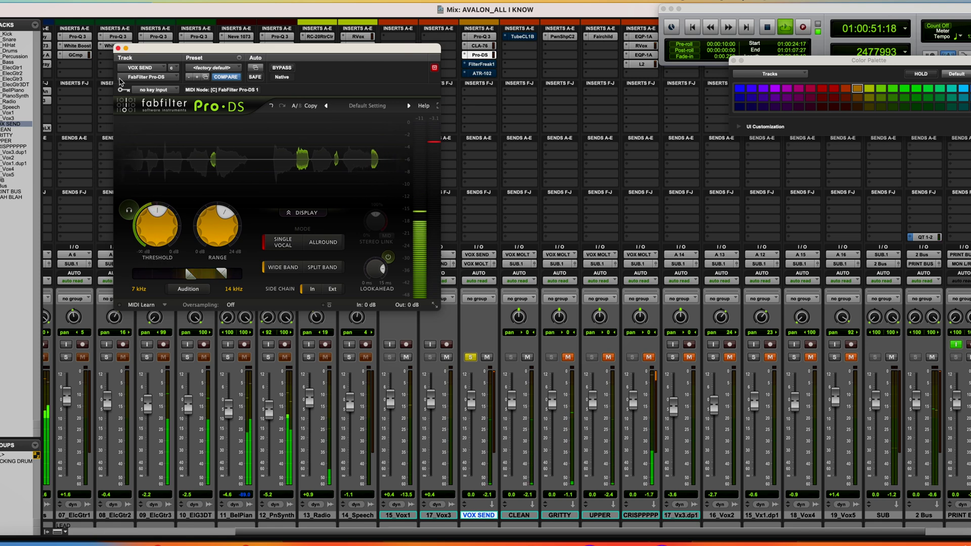
left_click(118, 48)
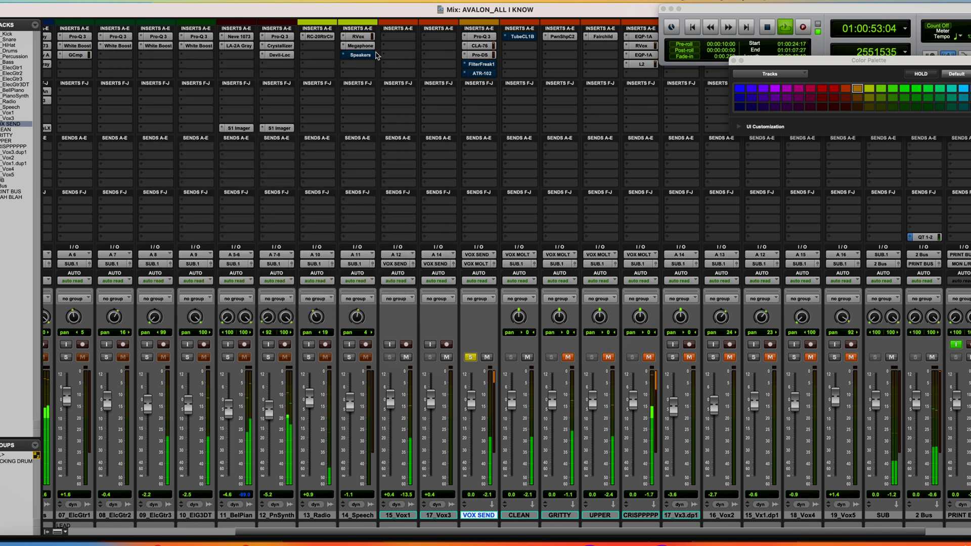
Enable FilterFreak1 on VOX SEND, raise its filter frequency slightly and set its analog style to Crunch
left_click(481, 65, "super")
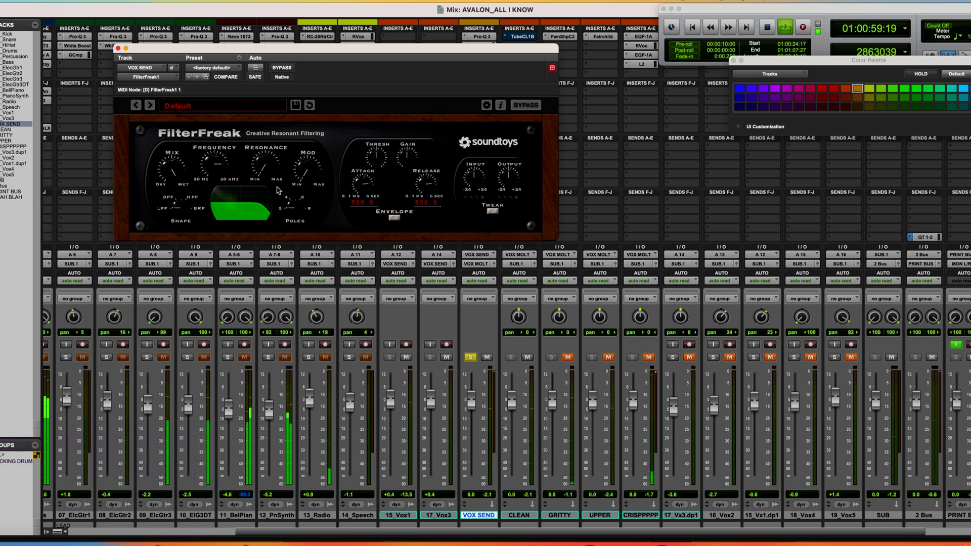
left_click_drag(212, 170, 215, 163)
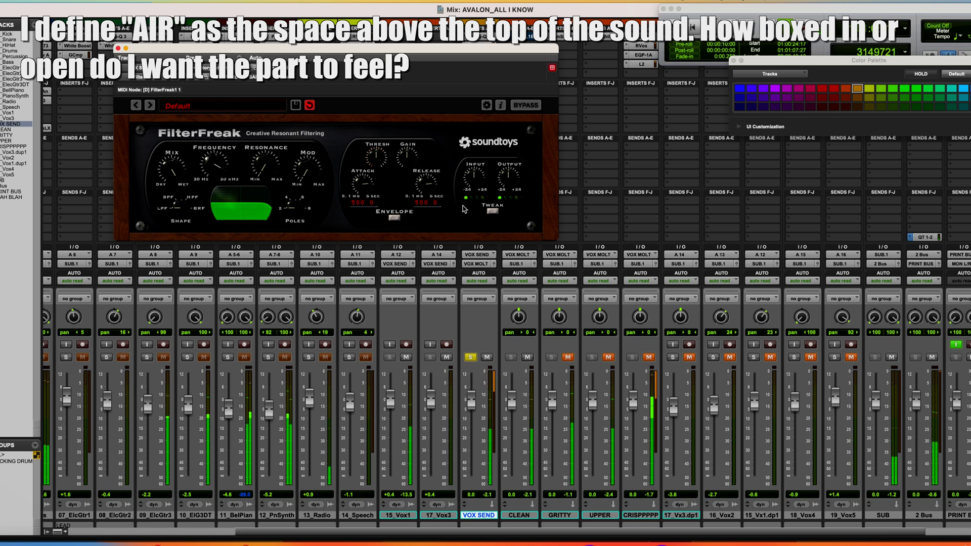
left_click(493, 211)
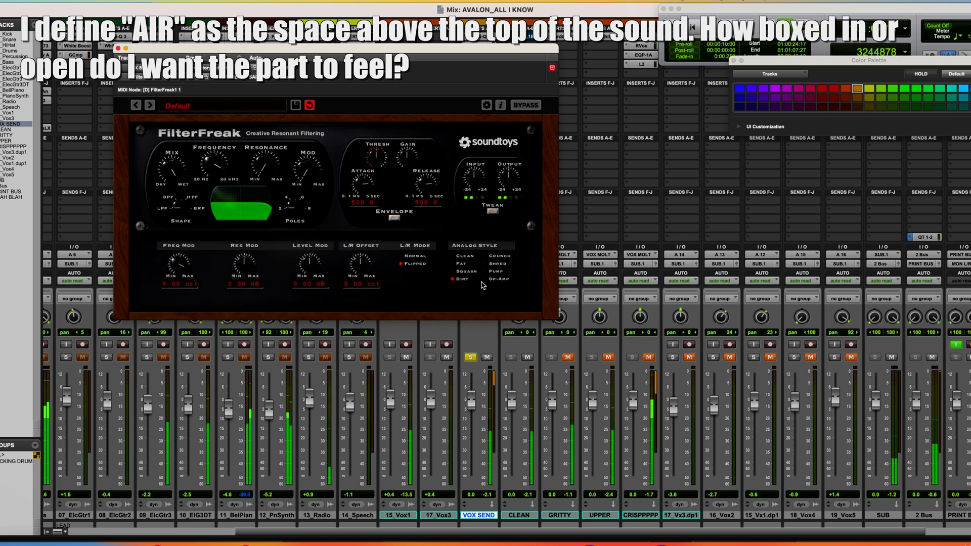
left_click(453, 265)
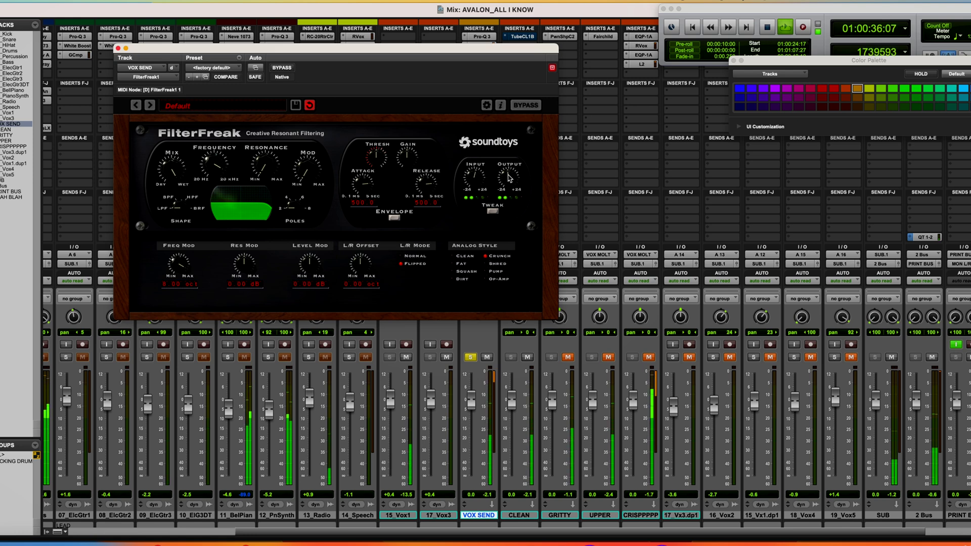
Compare the vocal with FilterFreak bypassed and engaged, and close its window
left_click(285, 71)
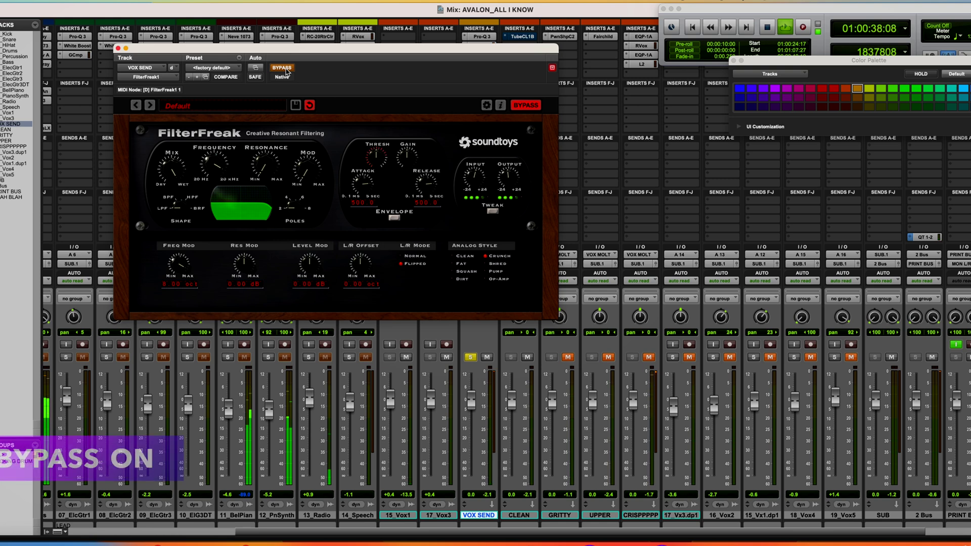
left_click(286, 71)
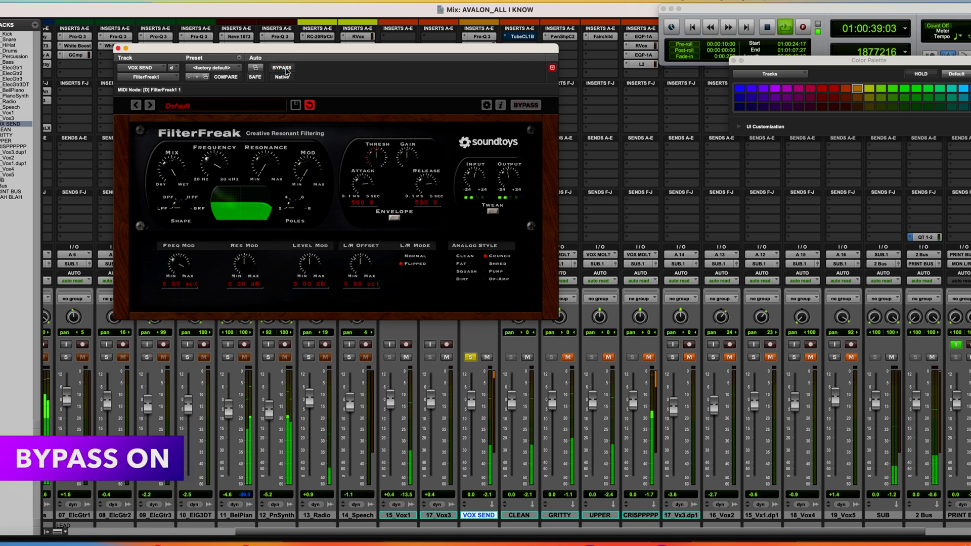
left_click(119, 49)
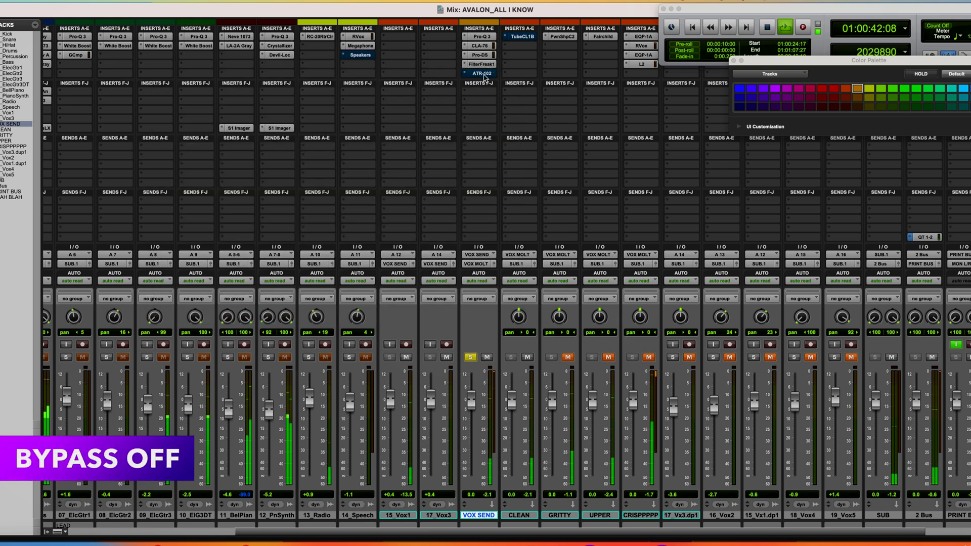
Enable the ATR-102 on VOX SEND and review the CLA-76 and FilterFreak settings, closing both windows
left_click(485, 74, "super")
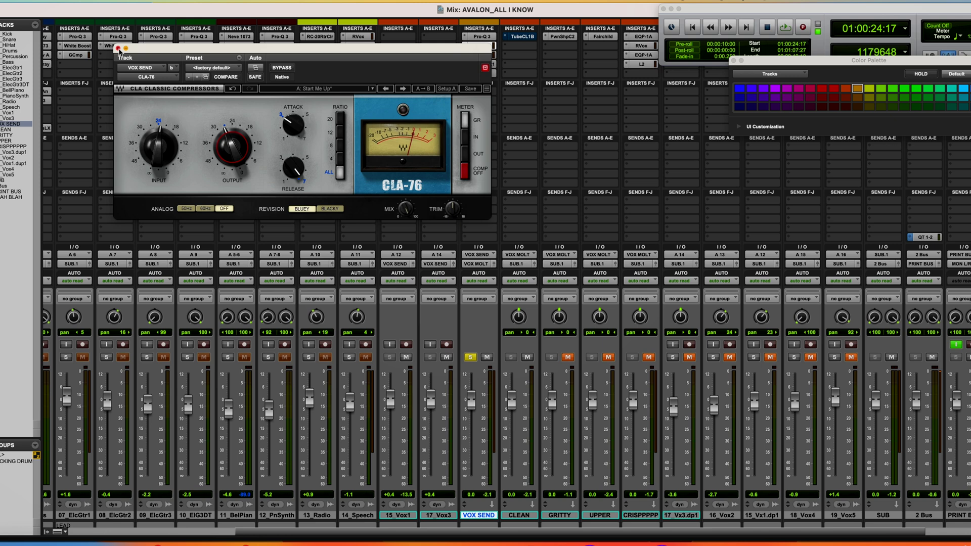
left_click(117, 48)
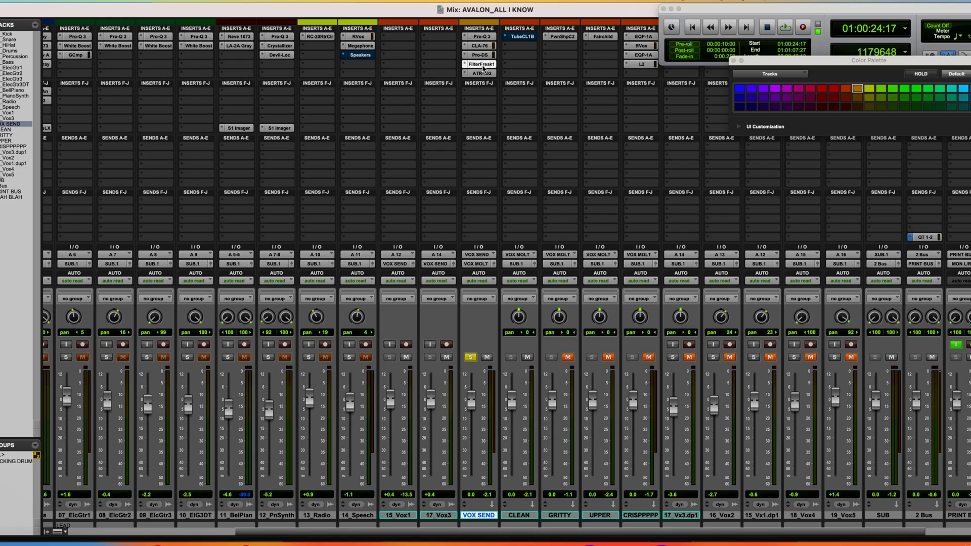
left_click(483, 64)
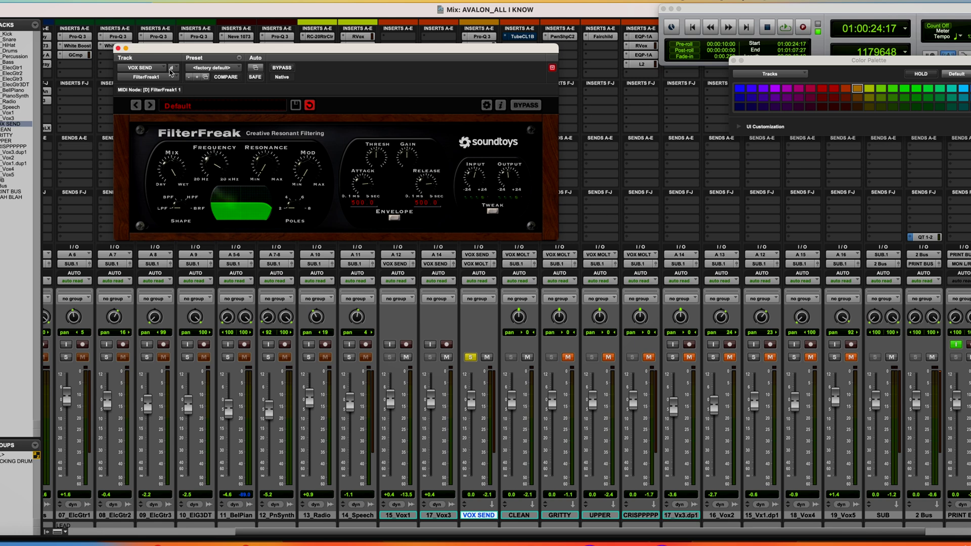
left_click(118, 48)
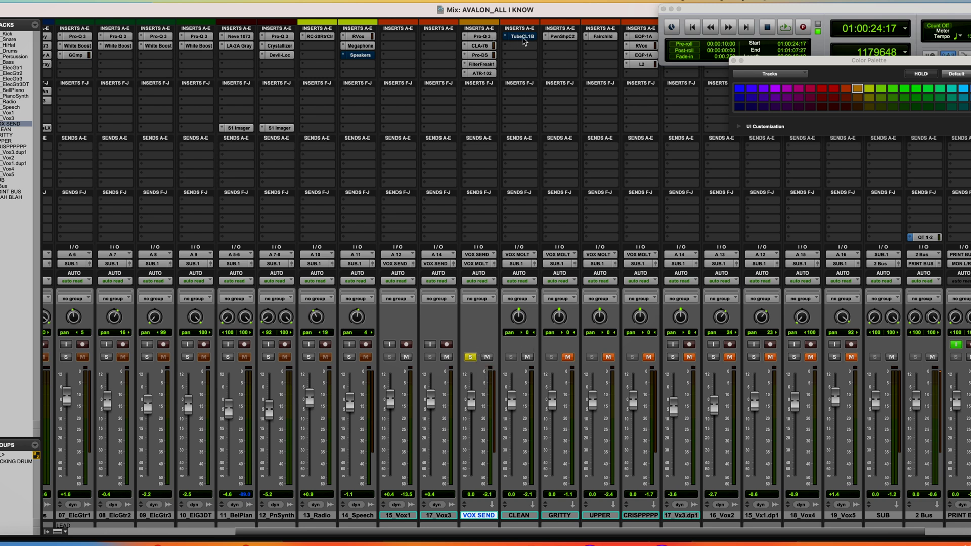
Set the Tube-Tech CL 1B on CLEAN to a faster attack, 5.6:1 ratio, 1.9 release and about 0.1 dB threshold during playback
key("space")
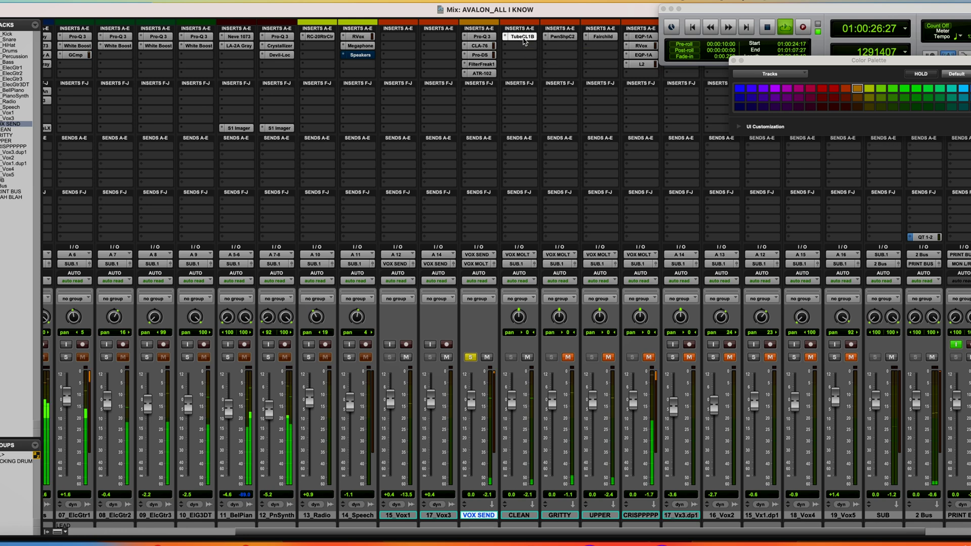
left_click(523, 36)
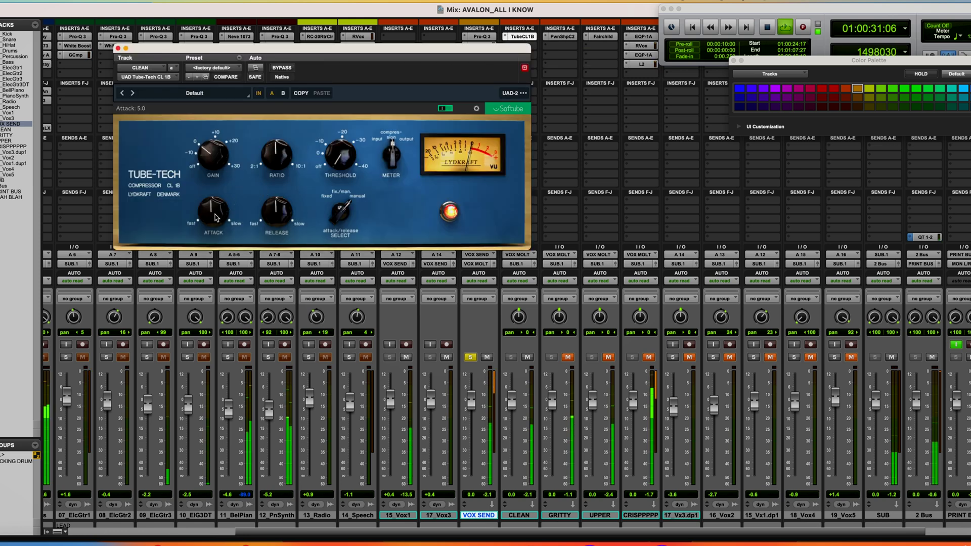
left_click_drag(215, 215, 214, 248)
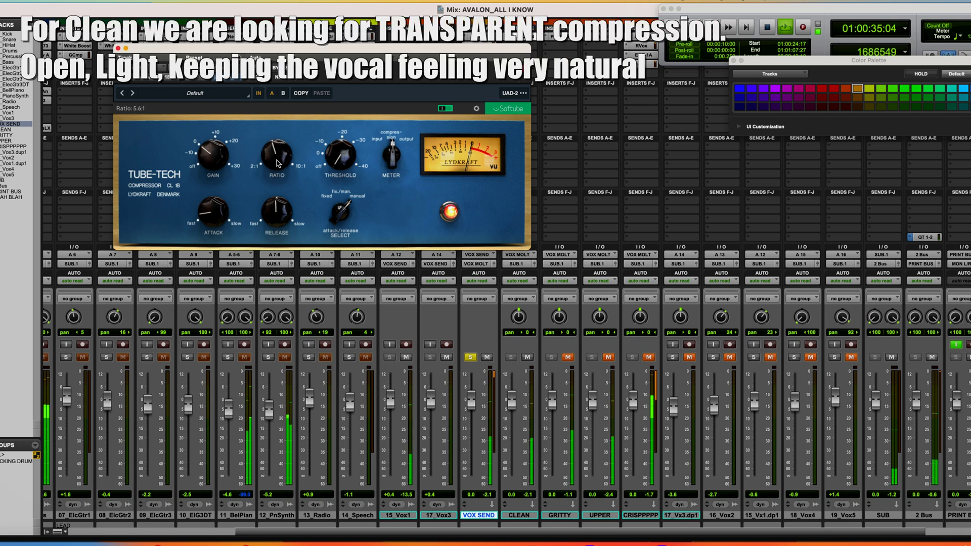
left_click_drag(278, 164, 277, 165)
left_click_drag(278, 221, 273, 240)
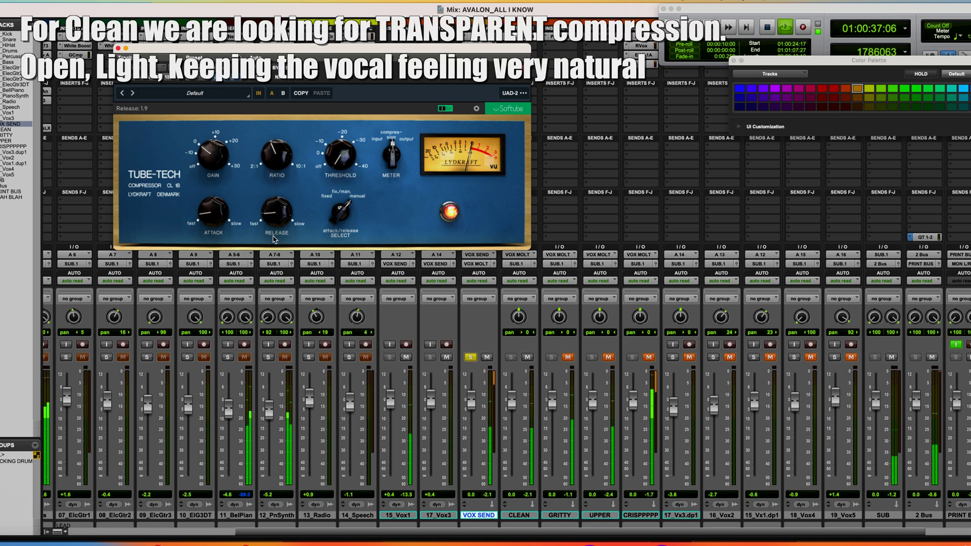
mouse_move(336, 157)
left_mouse_down()
mouse_move(342, 133)
mouse_move(340, 146)
left_mouse_up()
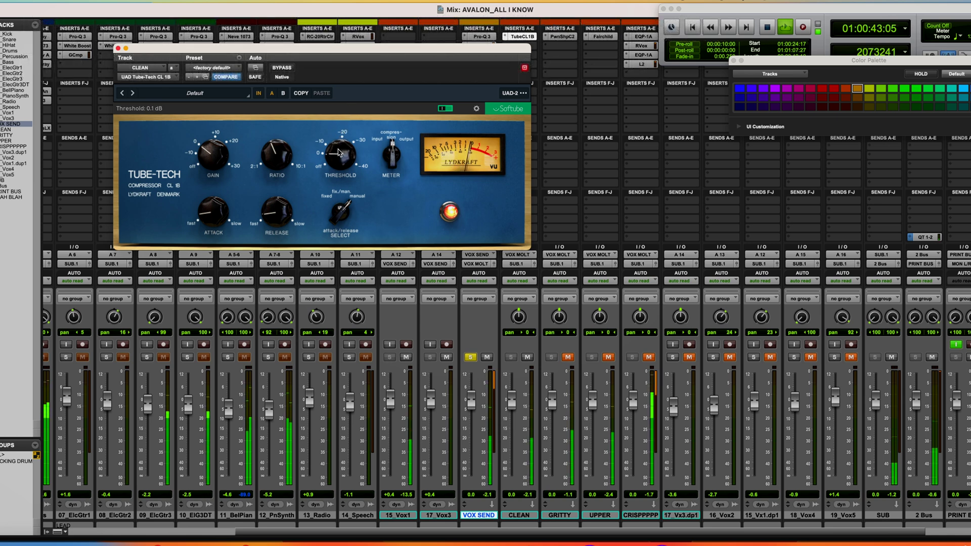
Compare CLEAN with the CL 1B bypassed and engaged, set its gain to about 1.7 dB and close the window
left_click(286, 69)
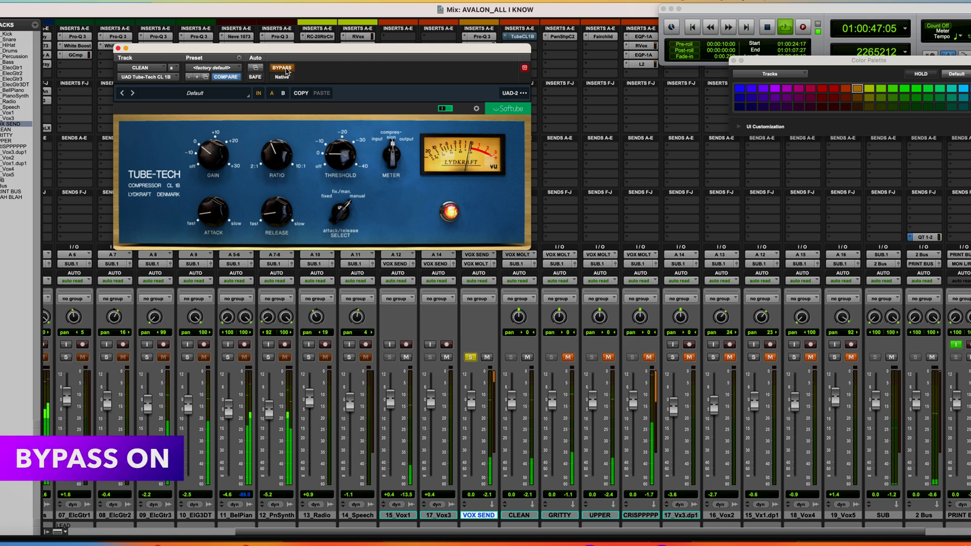
left_click(286, 70)
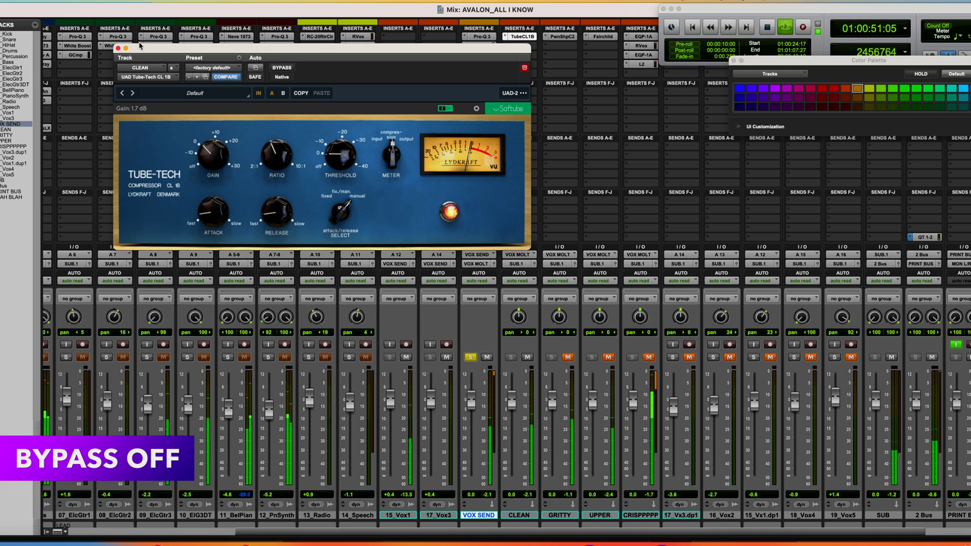
left_click(119, 48)
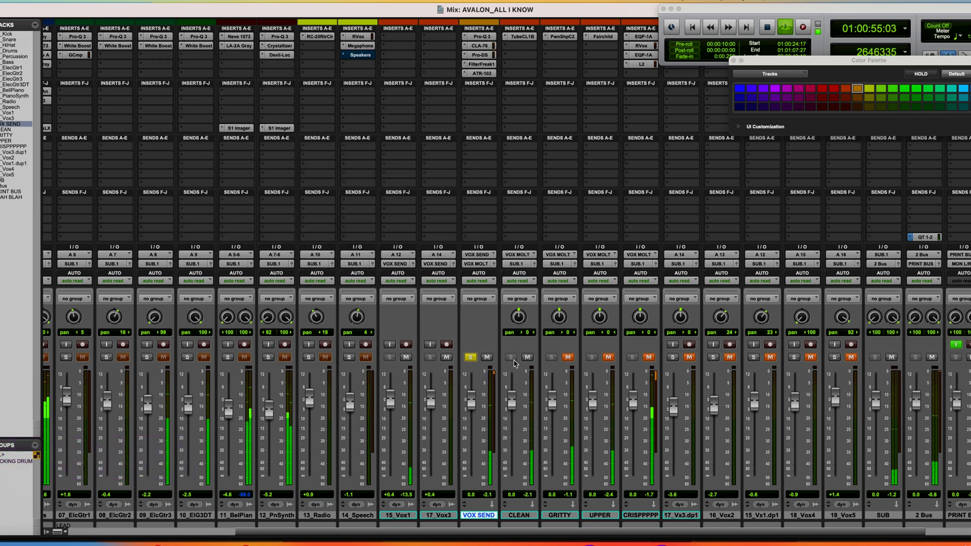
Mute CLEAN, unmute GRITTY and lower the threshold of its Pawn Shop Comp 2 to about -37 dB
left_click(566, 357)
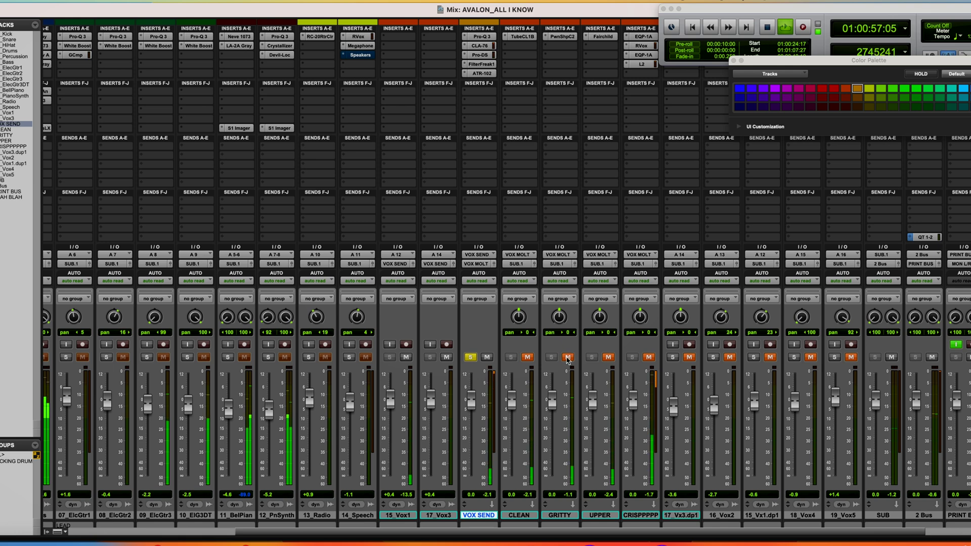
left_click(569, 37)
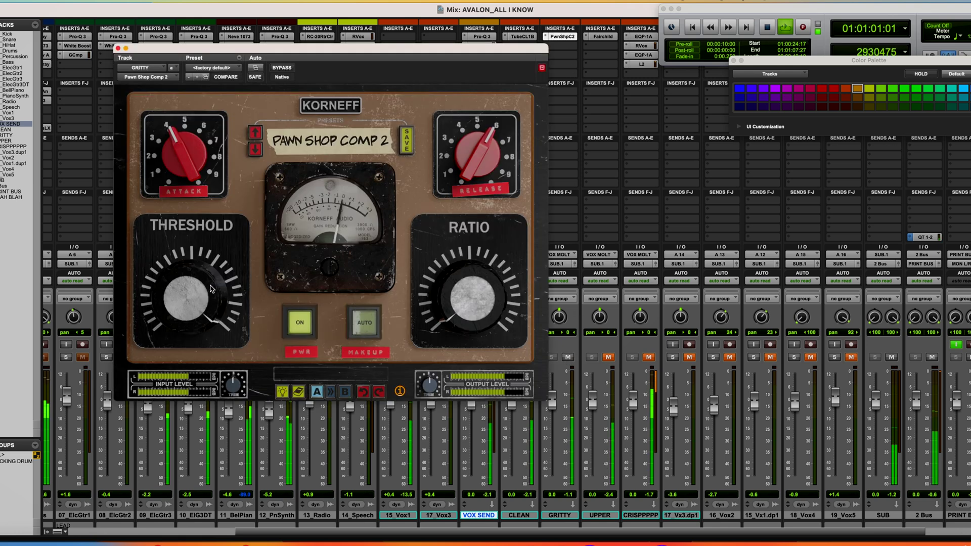
mouse_move(198, 315)
left_click_drag(197, 314, 198, 298)
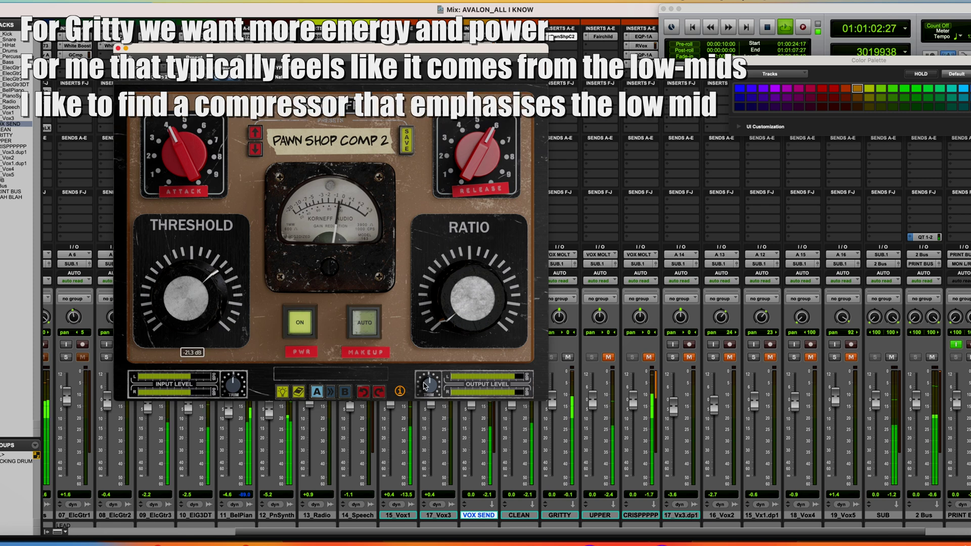
mouse_move(425, 404)
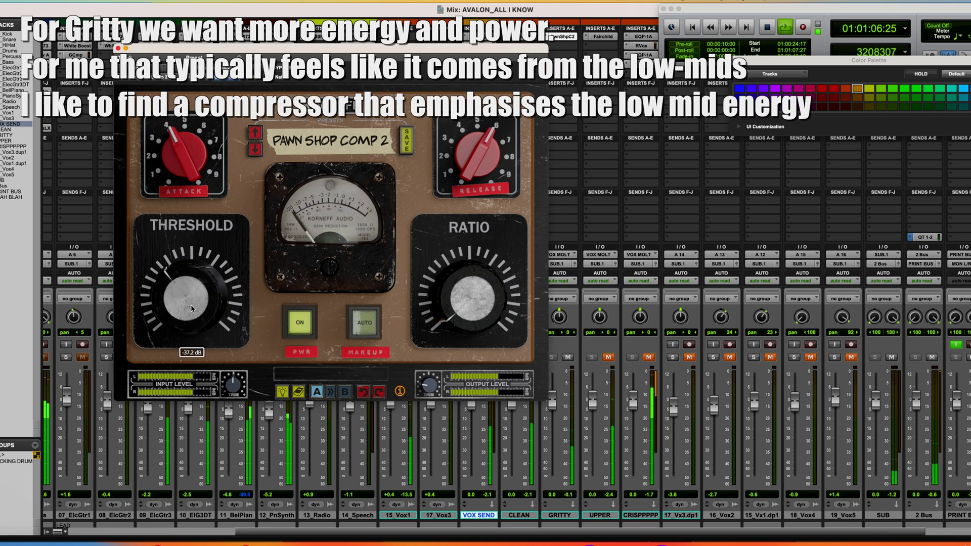
left_click_drag(195, 302, 192, 307)
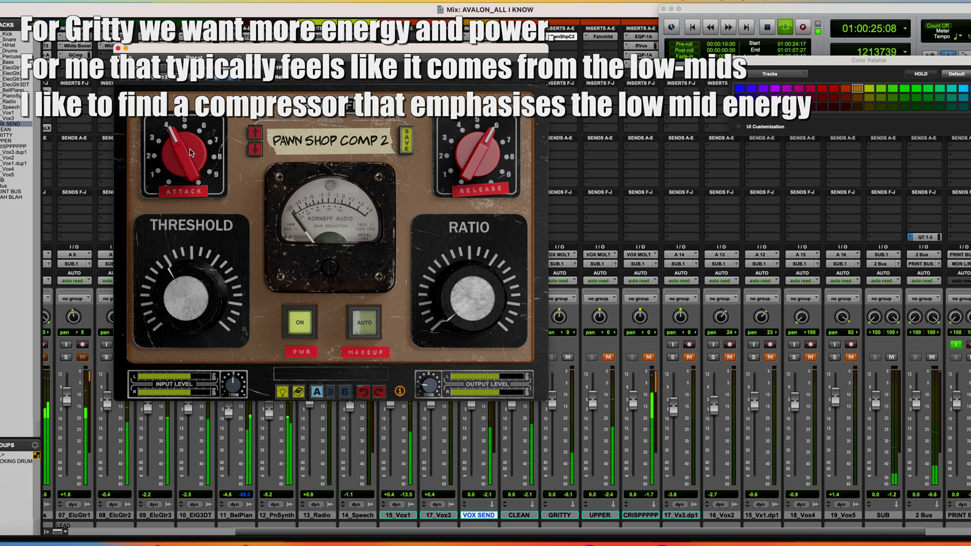
Raise the attack and ratio of the Pawn Shop Comp 2 on GRITTY and set its release to about 30.2 ms
left_click_drag(188, 127, 183, 119)
left_click_drag(470, 171, 468, 183)
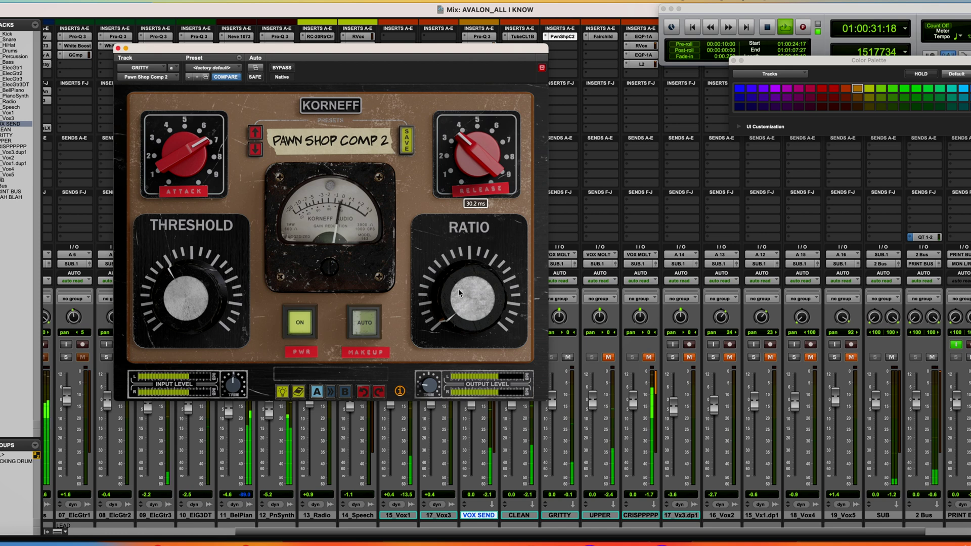
left_click_drag(456, 300, 458, 273)
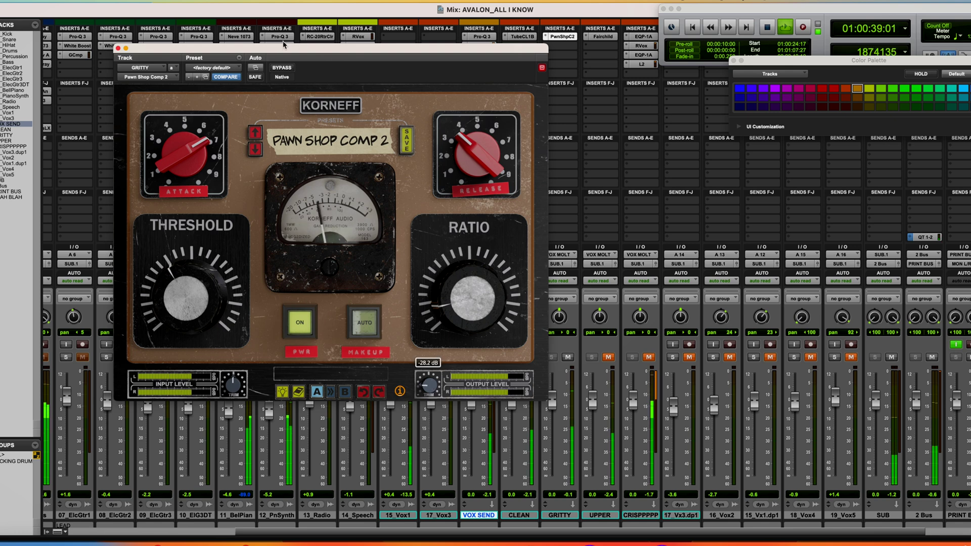
Compare GRITTY with the Pawn Shop Comp 2 bypassed and engaged, and close its window
left_click(281, 68)
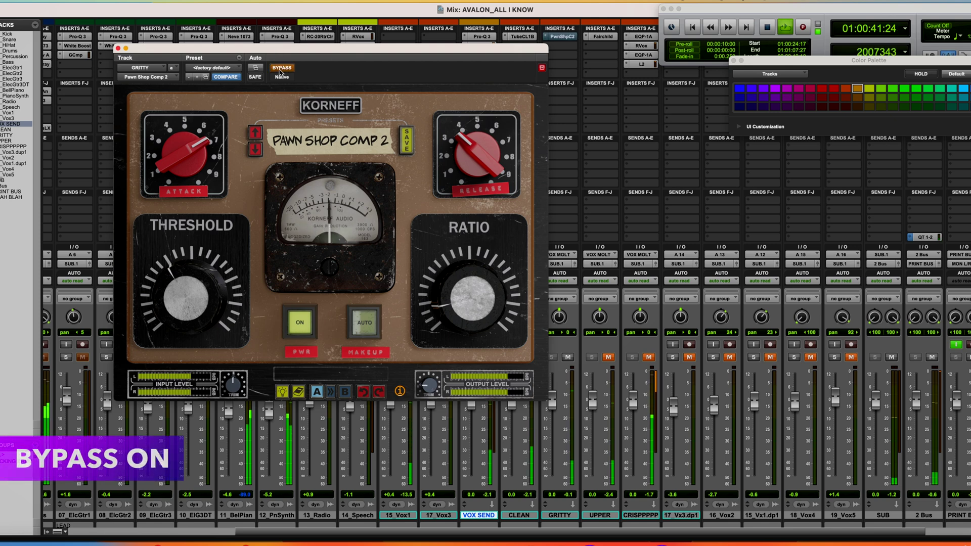
left_click(285, 69)
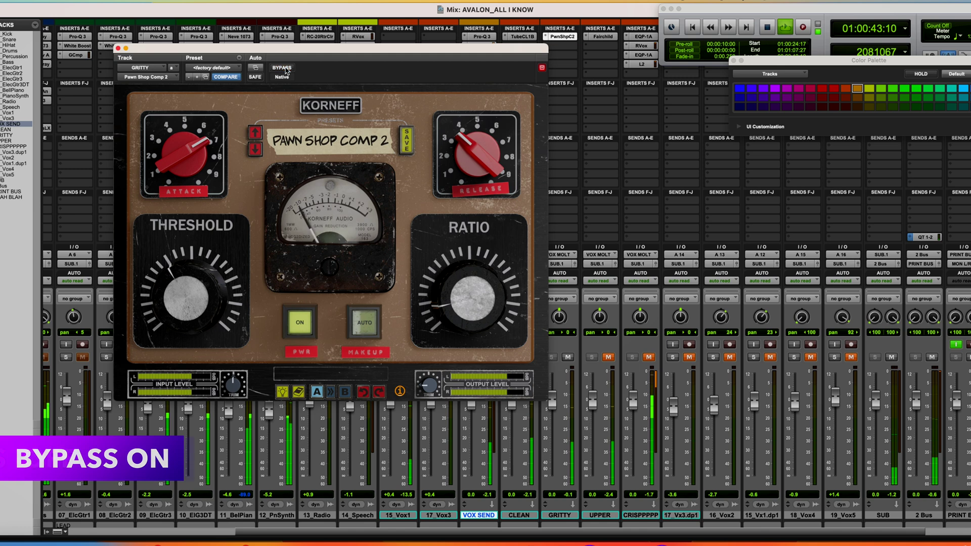
left_click(118, 48)
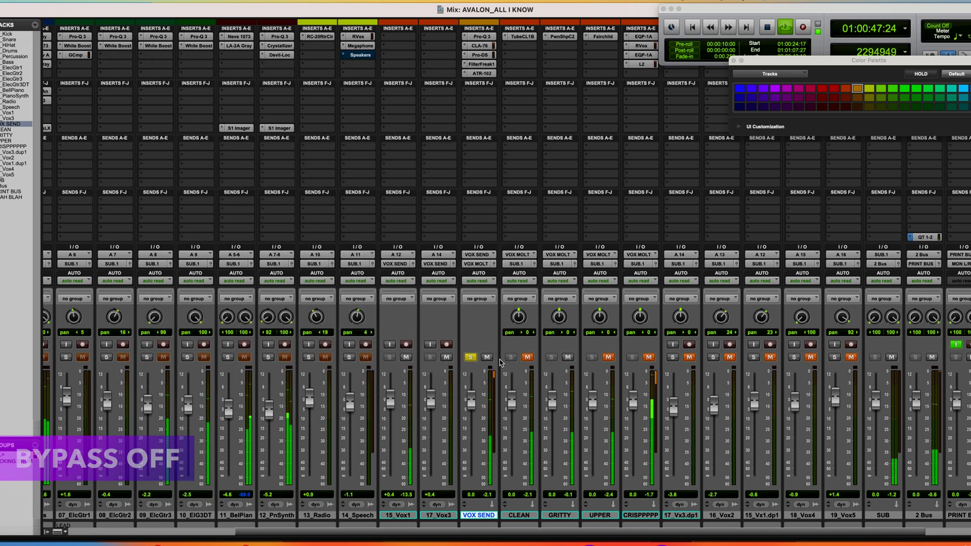
Unmute CLEAN, lower the GRITTY fader to -7.5 dB and blend GRITTY in by unmuting it
left_click(529, 358)
left_click_drag(552, 402, 552, 419)
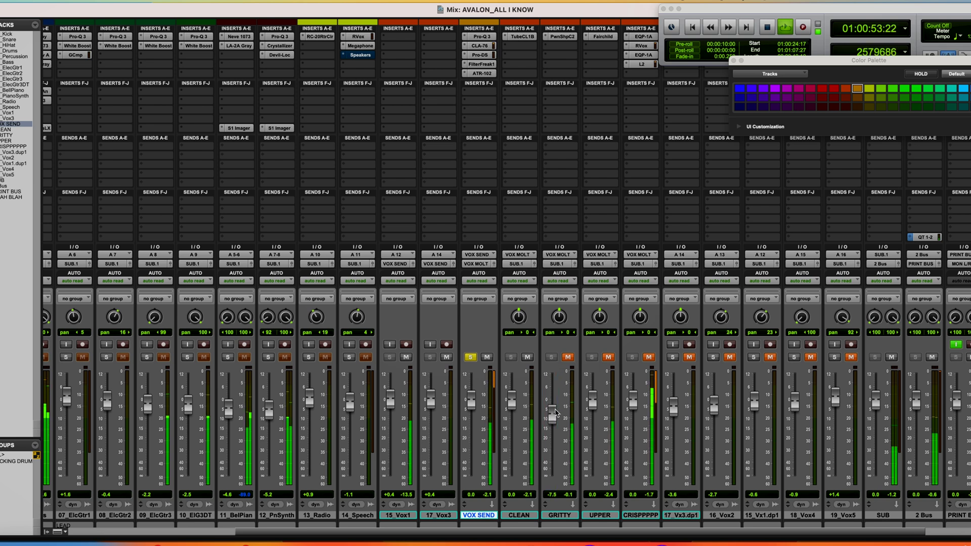
left_click(569, 358)
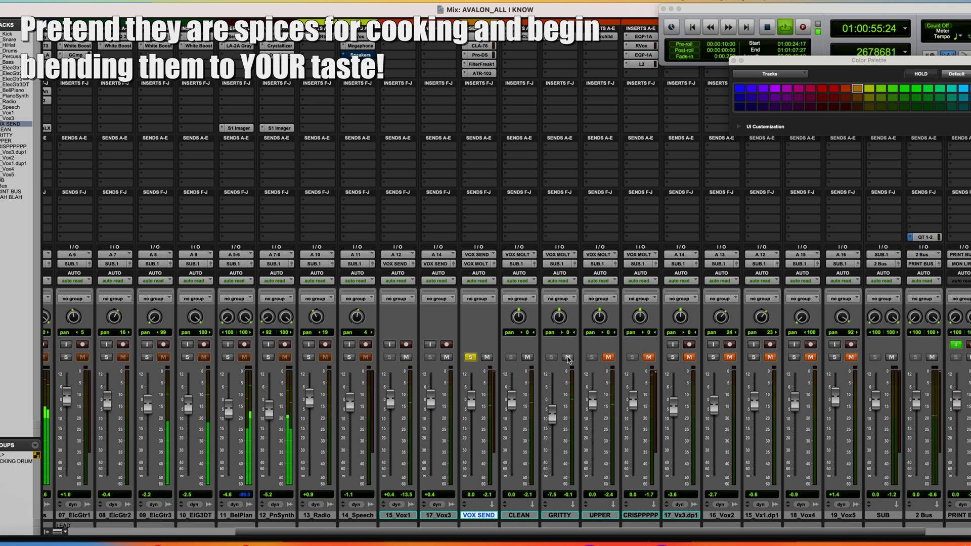
Switch from CLEAN and GRITTY to UPPER alone, then raise its Fairchild 660 input gain and threshold and slightly lower the output
left_click(567, 358)
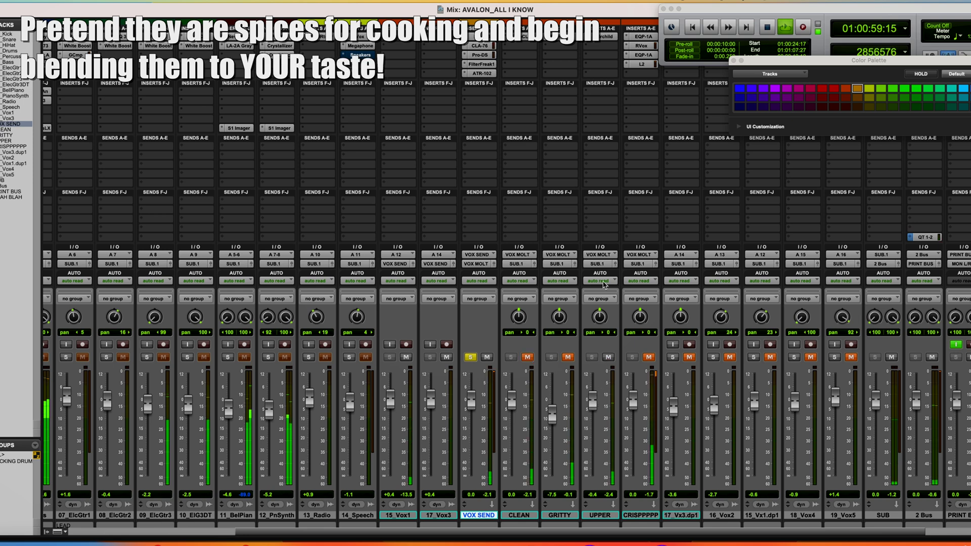
left_click(603, 37)
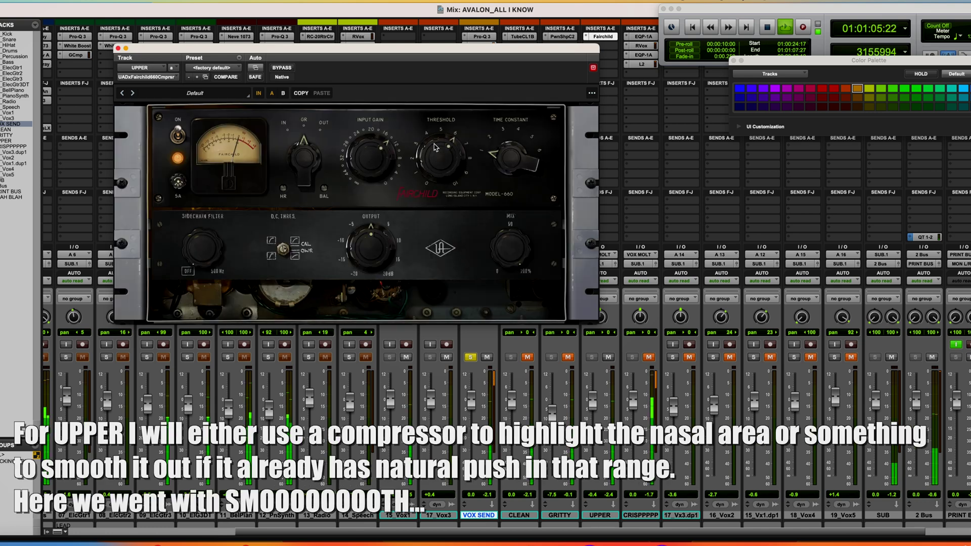
left_click_drag(438, 140, 438, 148)
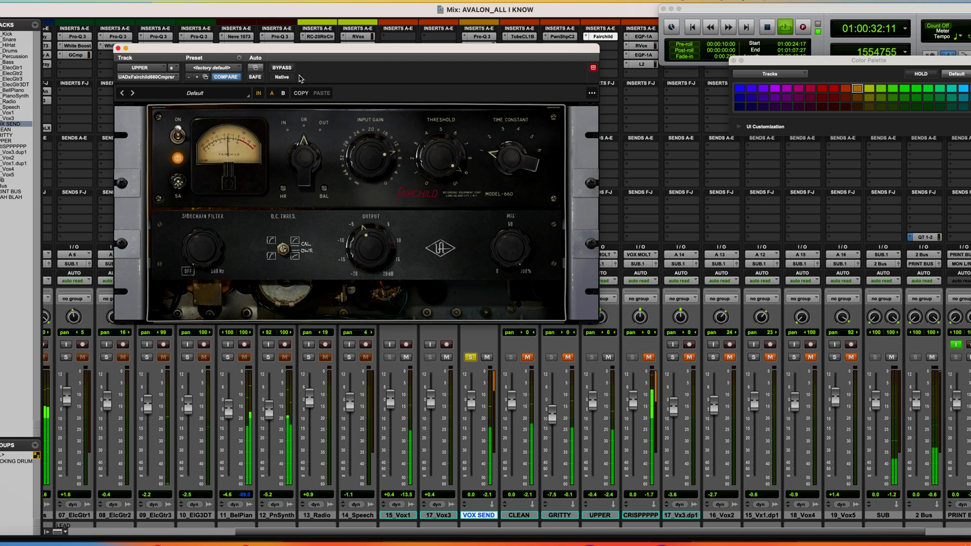
Compare UPPER with the Fairchild 660 bypassed and engaged, and close its window
left_click(282, 68)
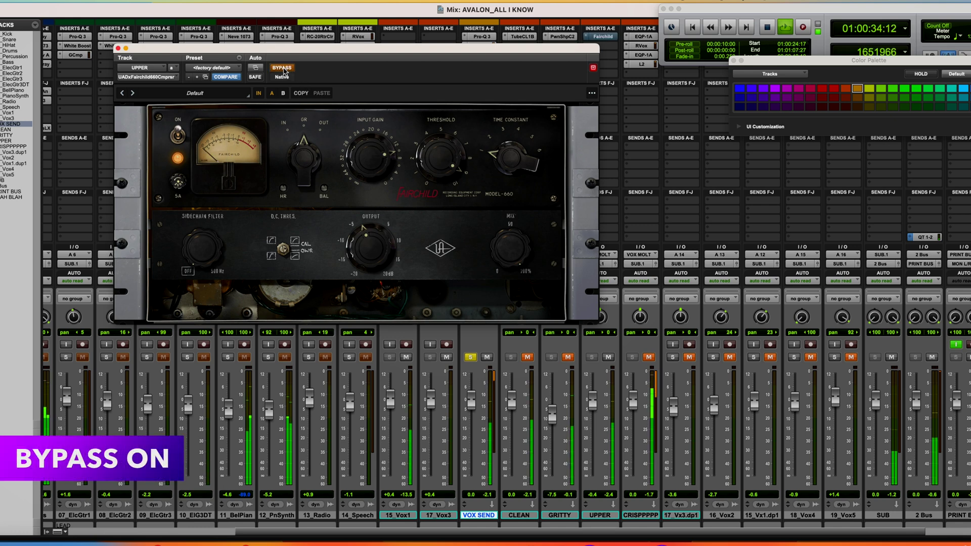
left_click(282, 68)
key("super+w")
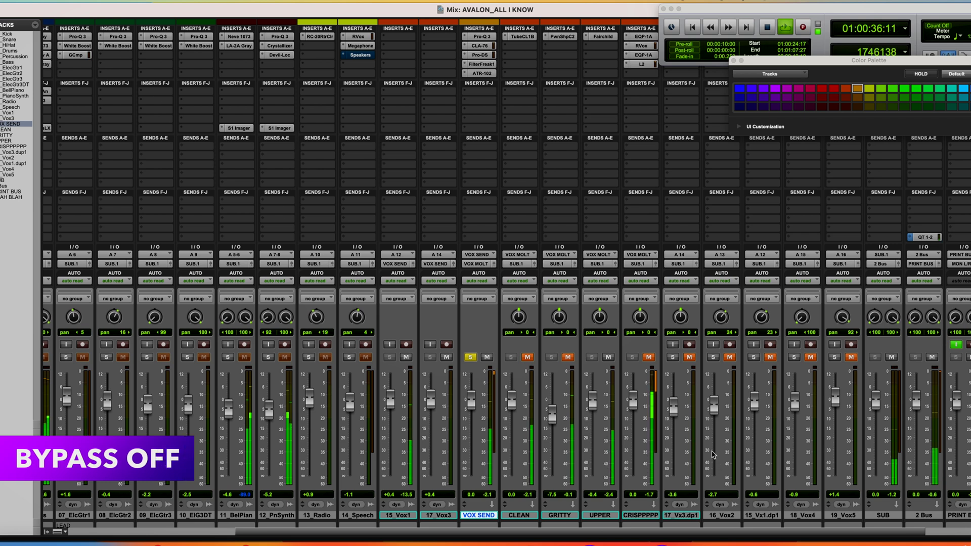
Switch from UPPER to GRITTY alone and audition it with its fader raised to -0.4 dB
left_click(568, 357)
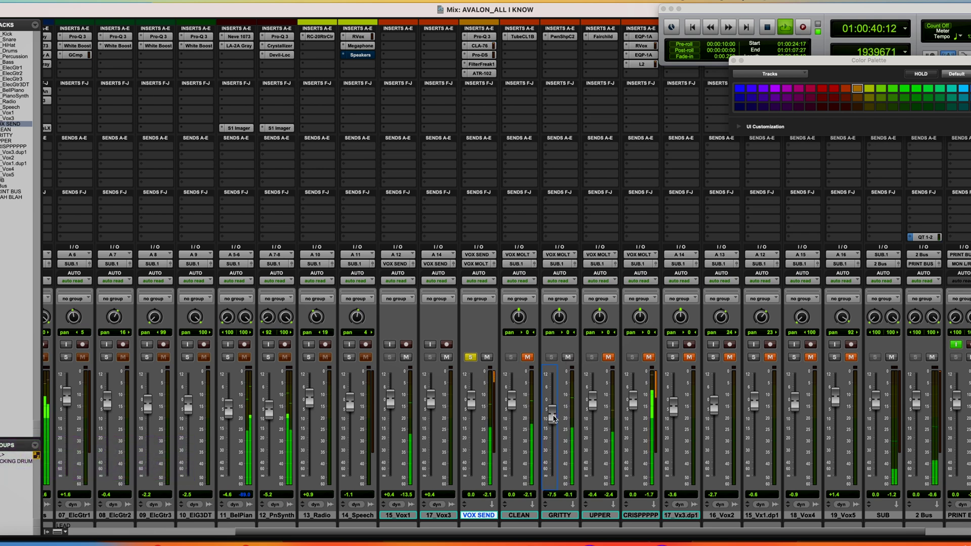
left_click_drag(554, 418, 554, 405)
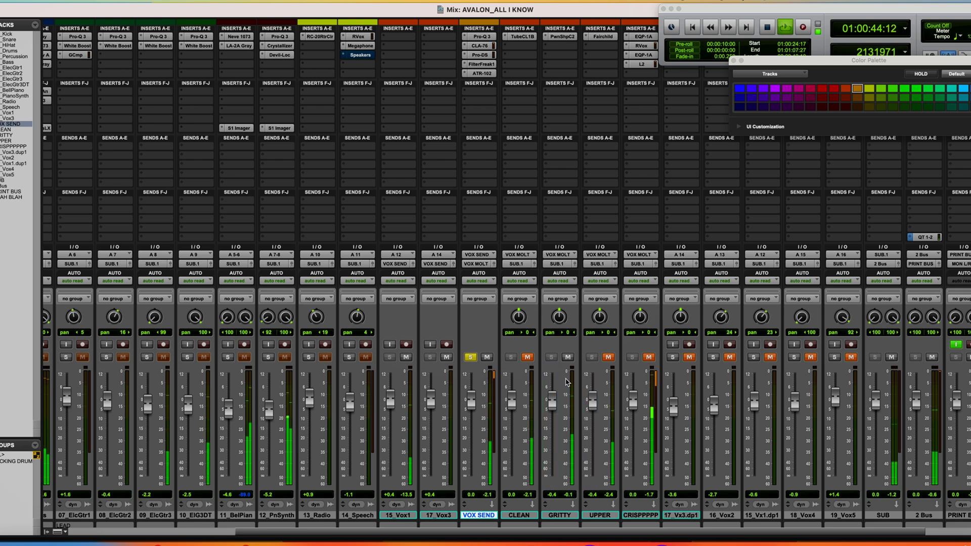
left_click(568, 357)
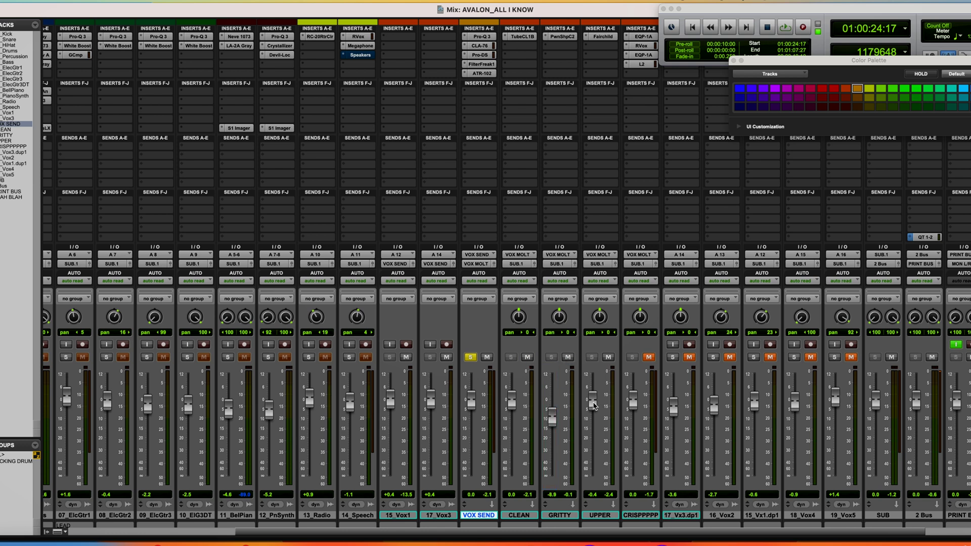
Balance the parallel vocals in the full mix with VOX SEND unsoloed: CLEAN at -0.1 dB, GRITTY at -5.2 dB and UPPER at -0.4 dB
key("space")
mouse_move(595, 407)
left_mouse_down()
mouse_move(550, 423)
mouse_move(595, 415)
left_mouse_up()
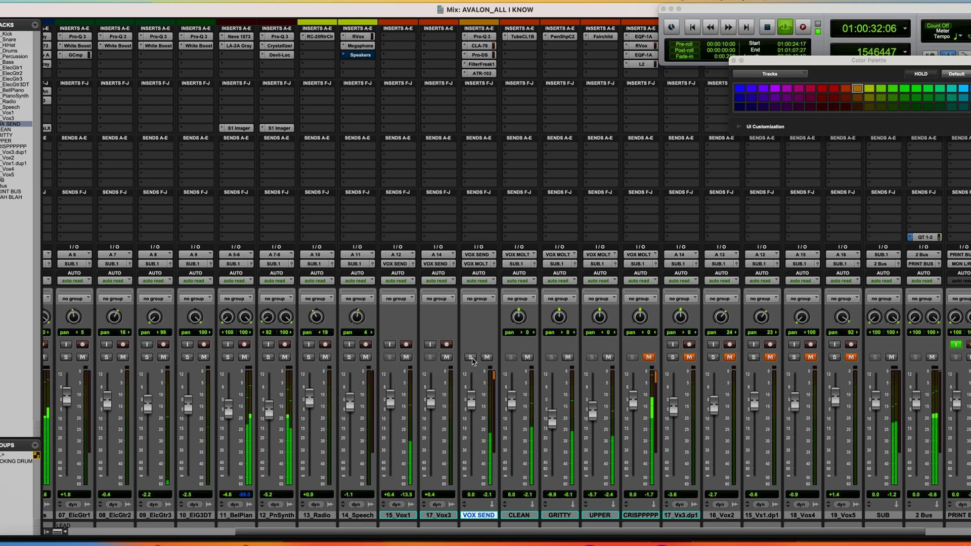
left_click_drag(512, 408, 513, 403)
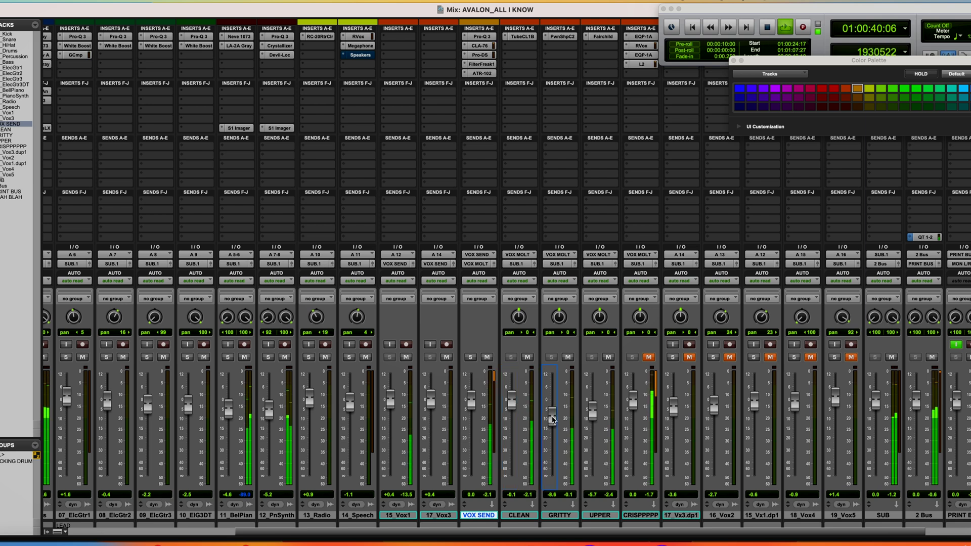
left_click_drag(553, 417, 553, 412)
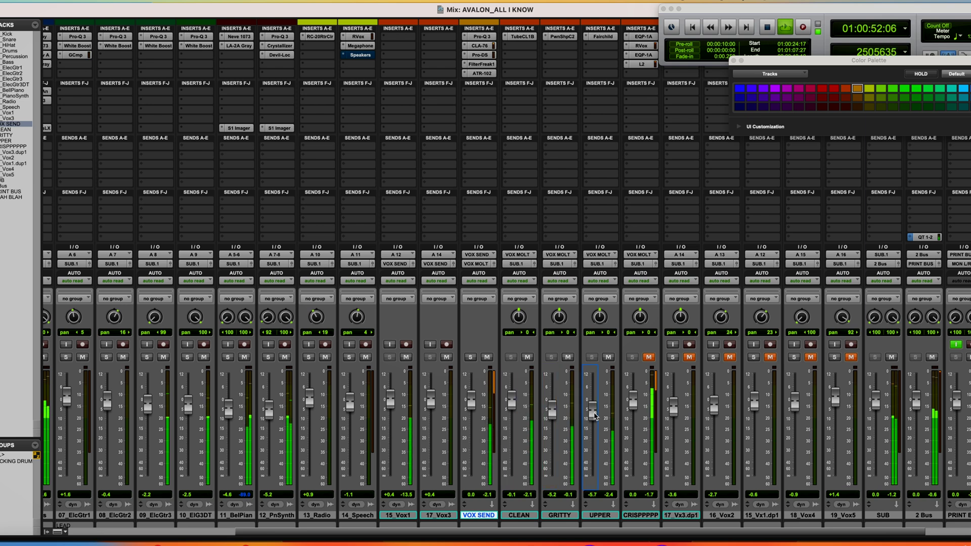
left_click_drag(595, 403, 596, 407)
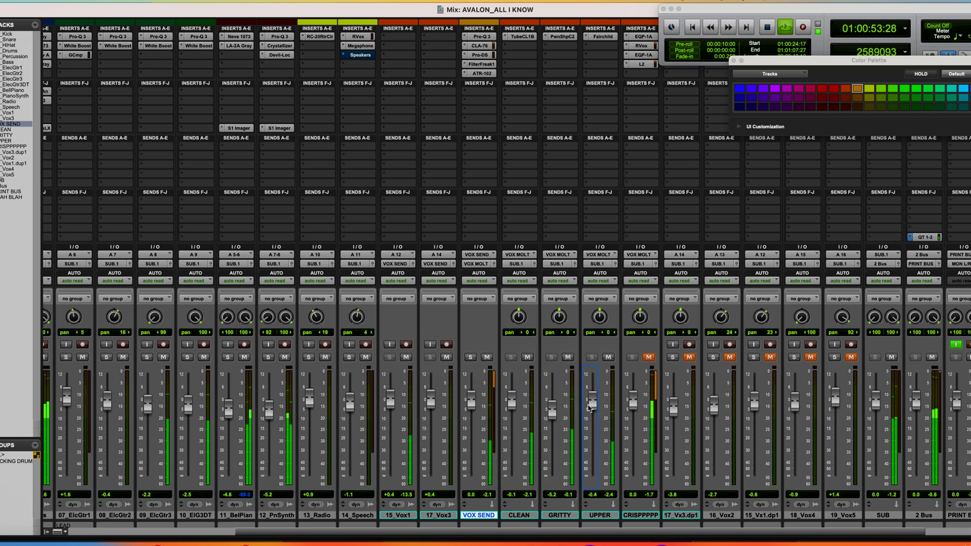
Raise CLEAN to +2.1 dB and GRITTY to -4.1 dB, and blend in the unmuted CRISPPPPPP at -18.3 dB
left_click_drag(514, 407, 555, 413)
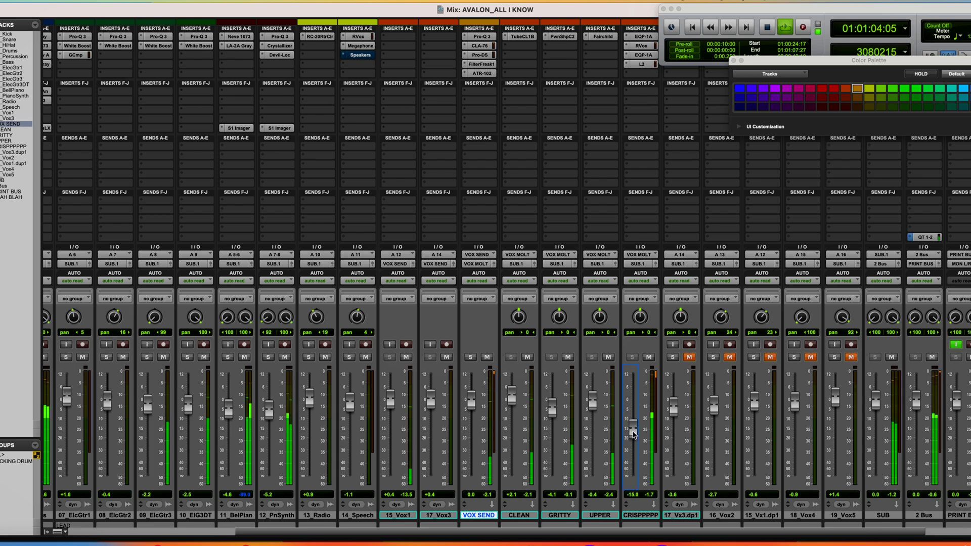
left_click_drag(633, 434, 636, 442)
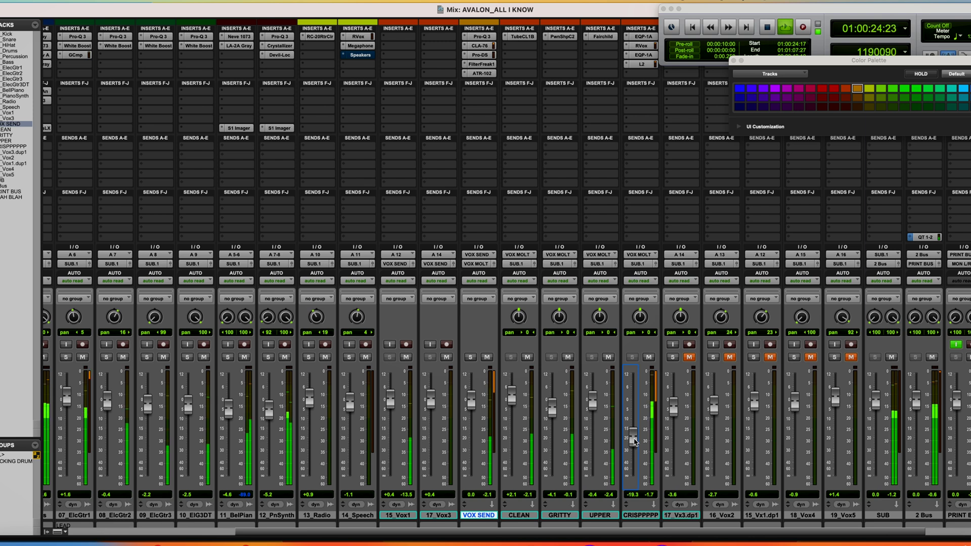
left_click(649, 358)
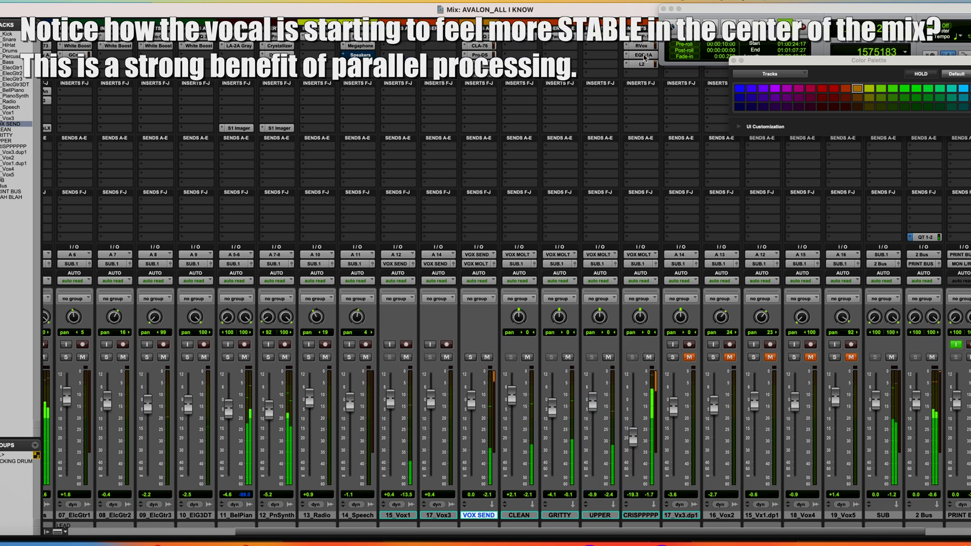
Check the RVox on CRISPPPPPP and adjust its L2 to a -8.2 threshold, -3.1 out ceiling and 0.01 release with ARC off
left_click(641, 46)
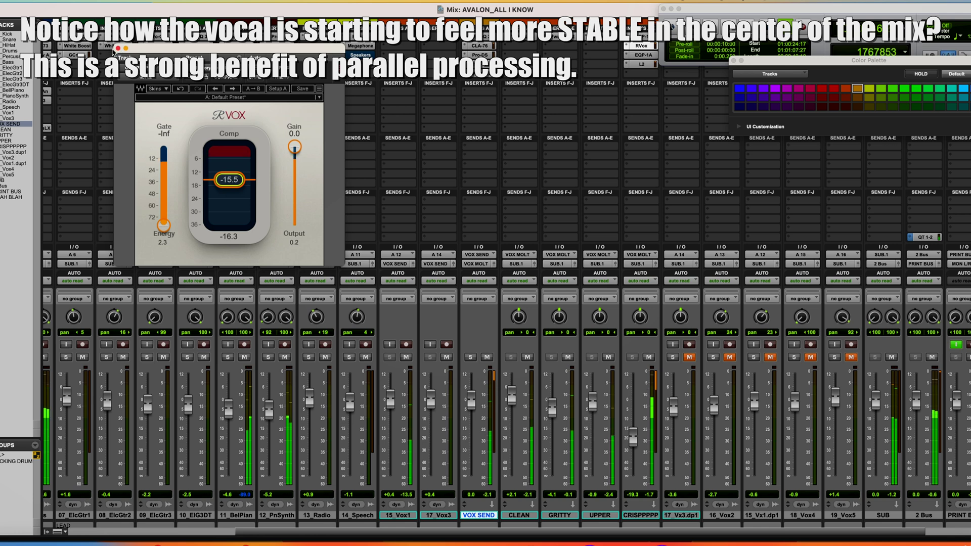
left_click(118, 48)
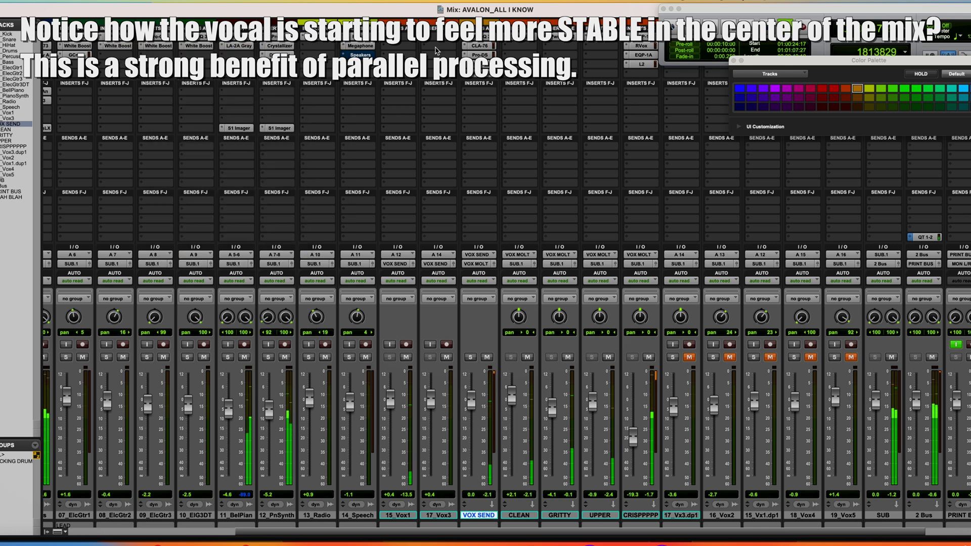
left_click(639, 64)
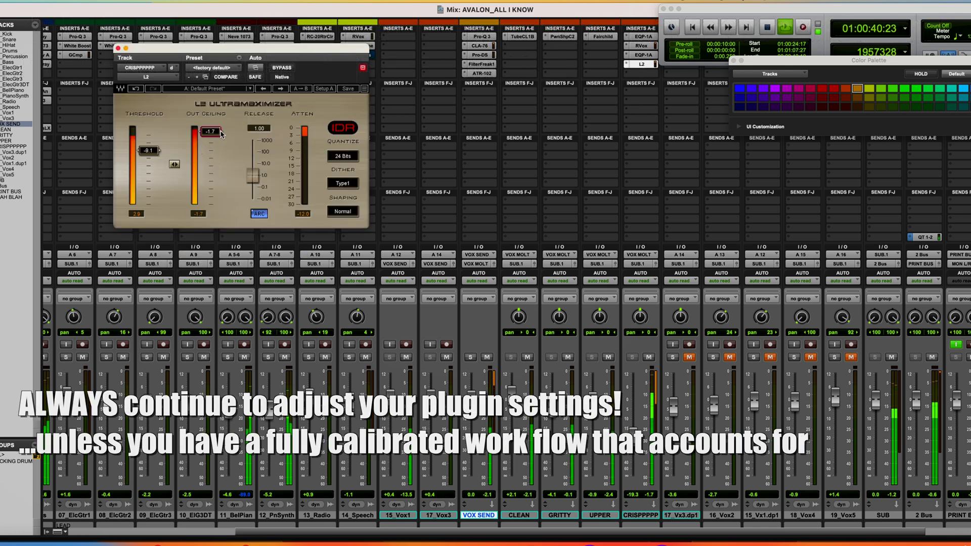
left_click_drag(211, 132, 210, 135)
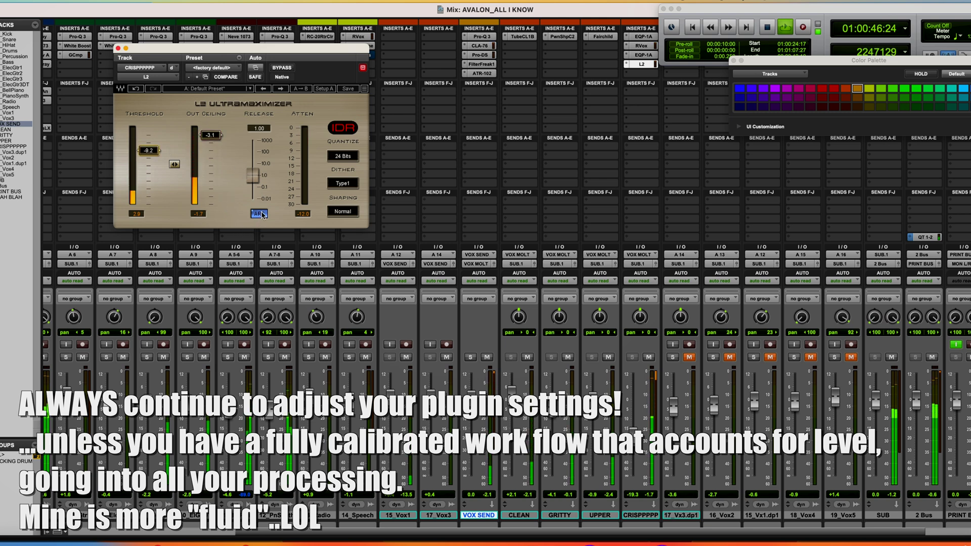
left_click_drag(252, 175, 252, 198)
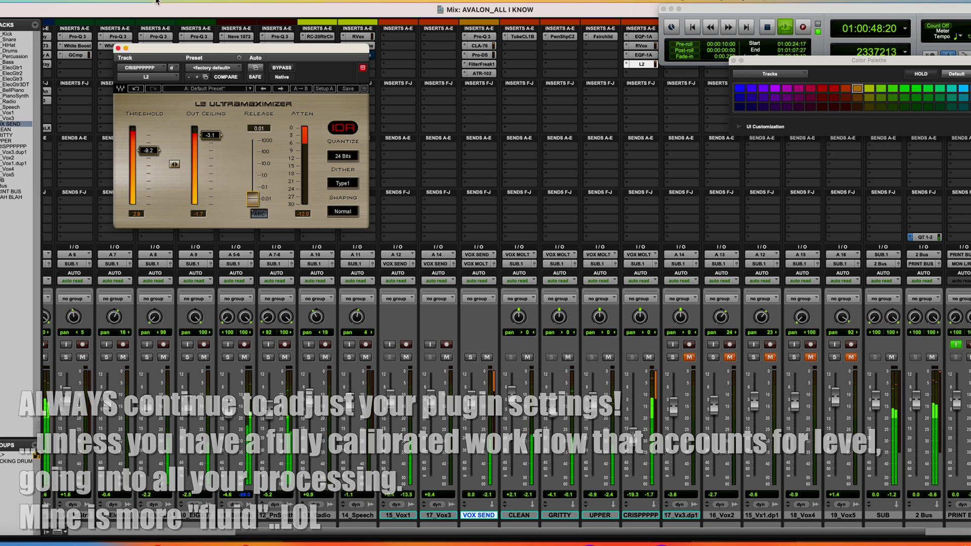
Save the session and close the L2 window
left_click(36, 2)
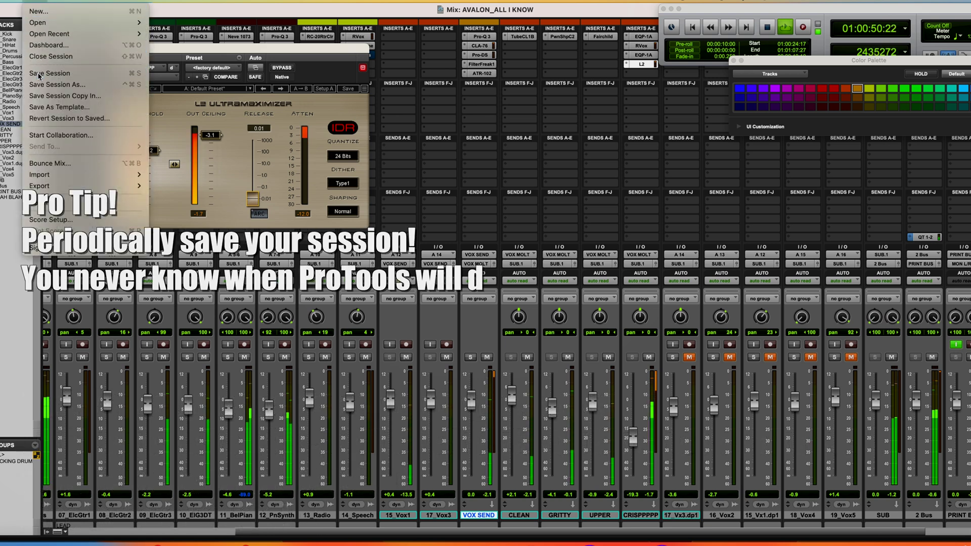
left_click(41, 73)
left_click(118, 49)
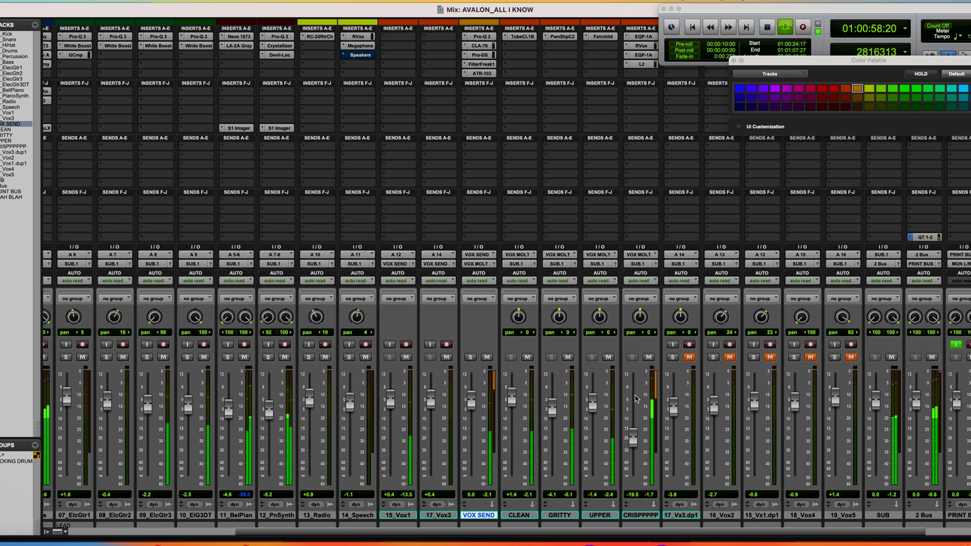
Compare the rough mix with the current mix by toggling input monitoring on PRINT BUS
scroll(636, 398, "right", 3)
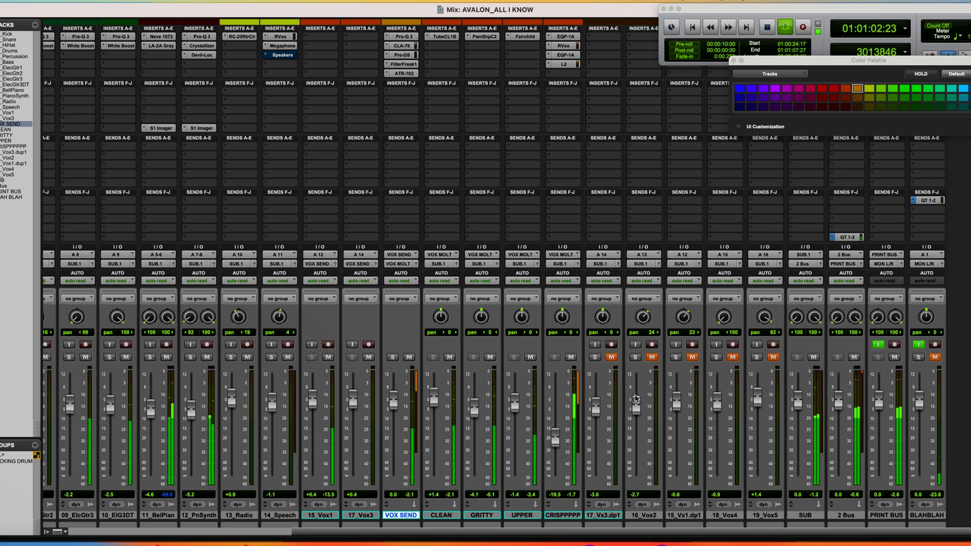
left_click(878, 345)
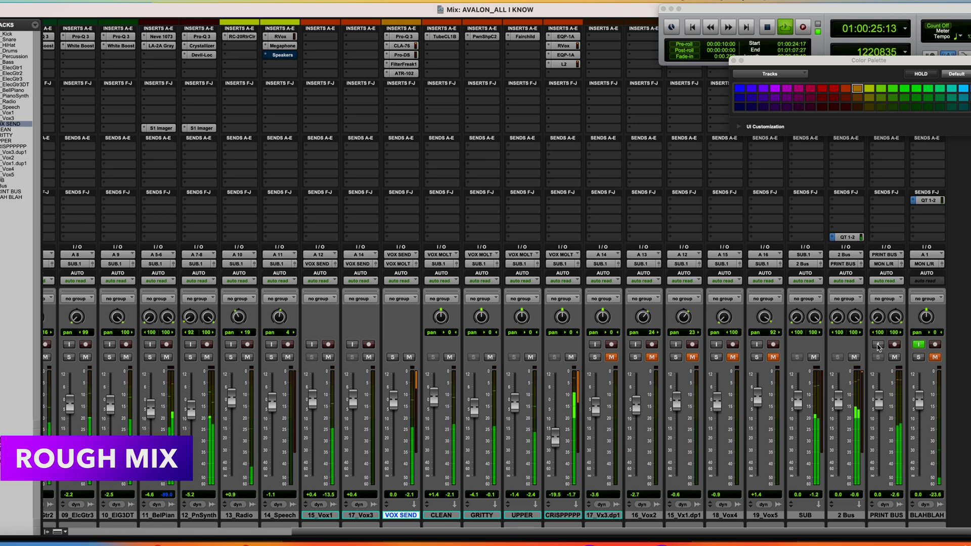
left_click(878, 345)
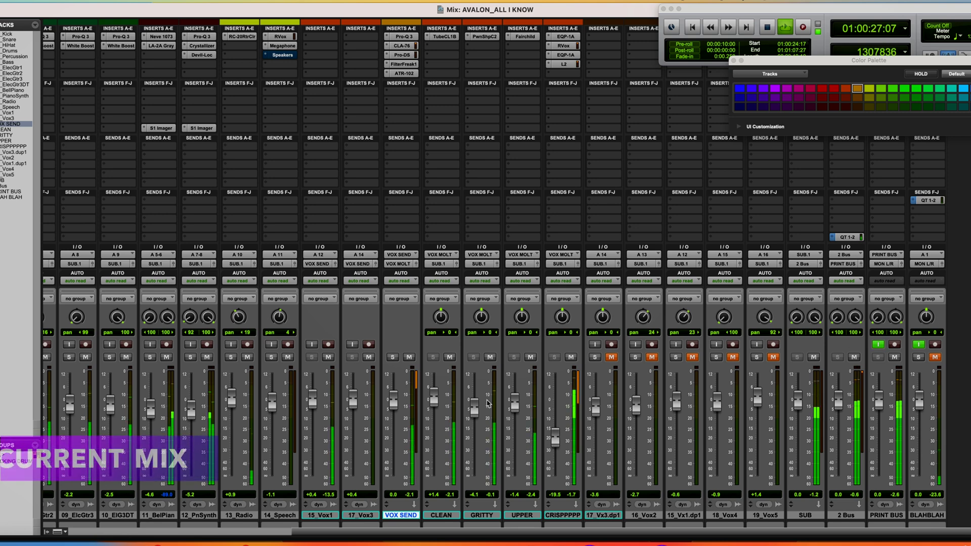
scroll(488, 403, "left", 3)
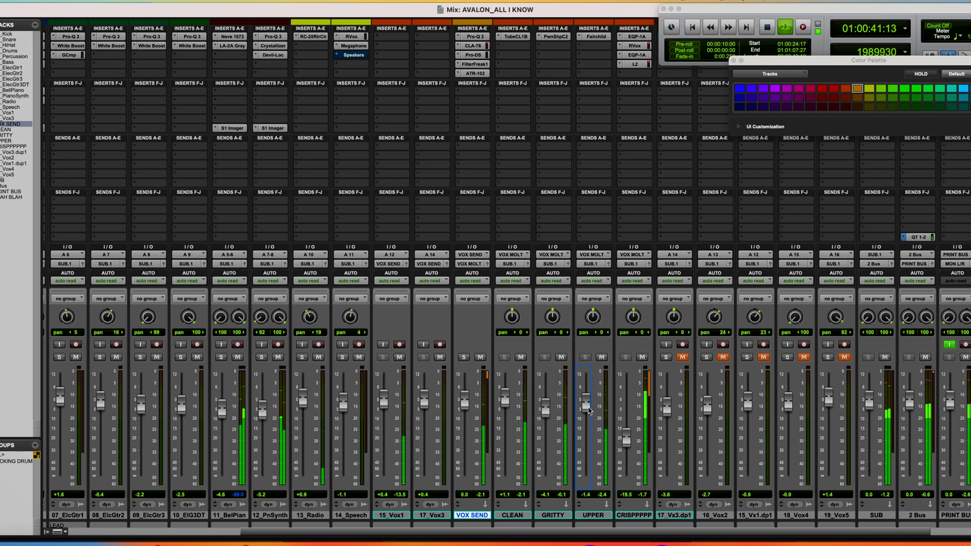
Stop playback and add a send on VOX SEND to a new stereo aux input track named LONG VERB
key("space")
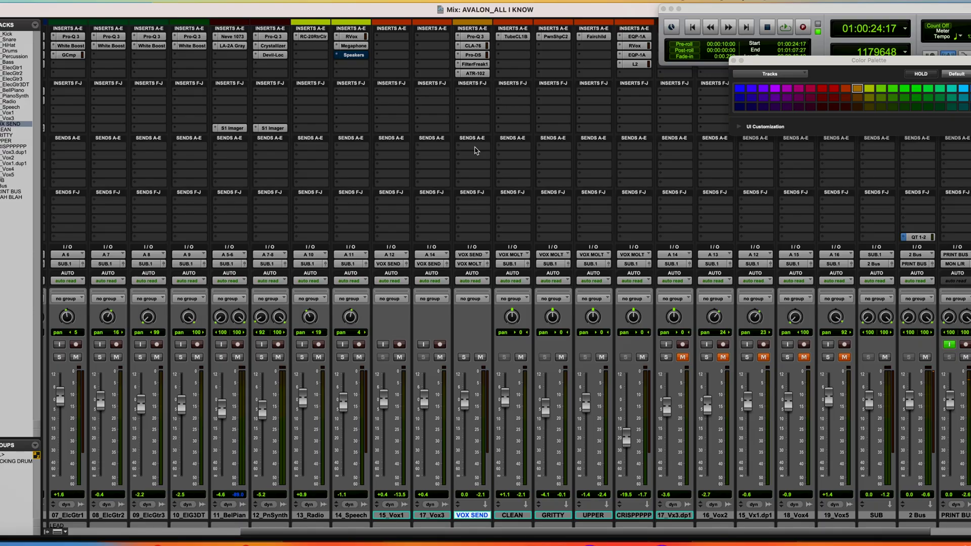
left_click(475, 150)
mouse_move(475, 157)
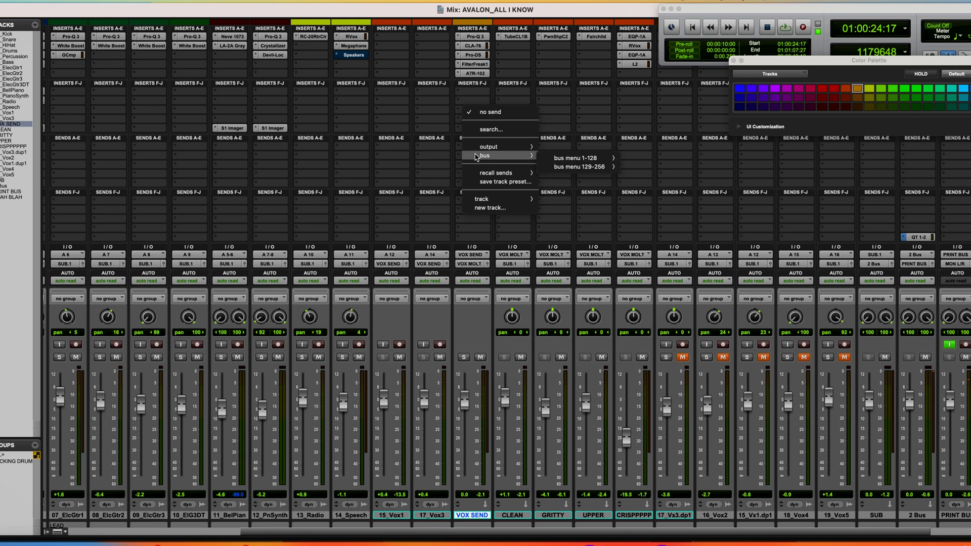
left_click(490, 208)
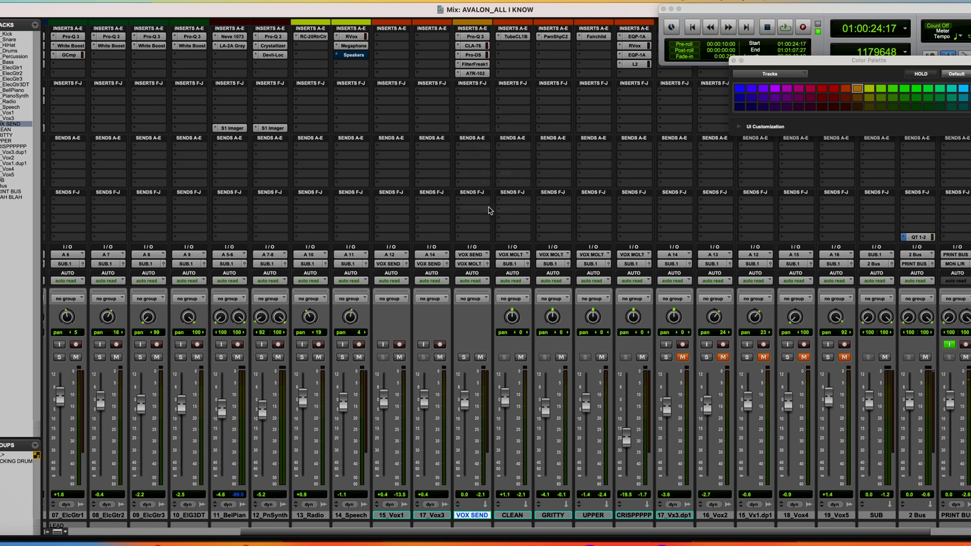
left_click(413, 191)
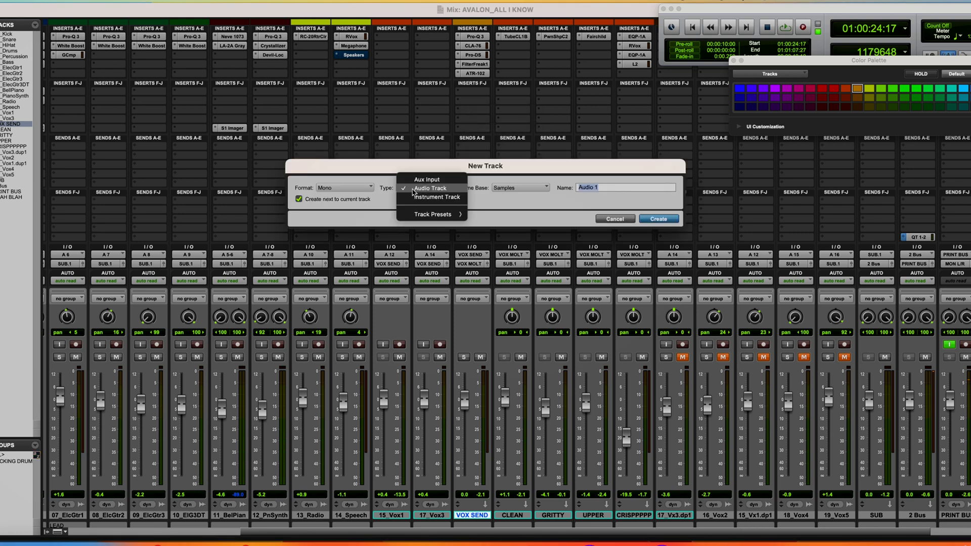
left_click(427, 180)
left_click(348, 190)
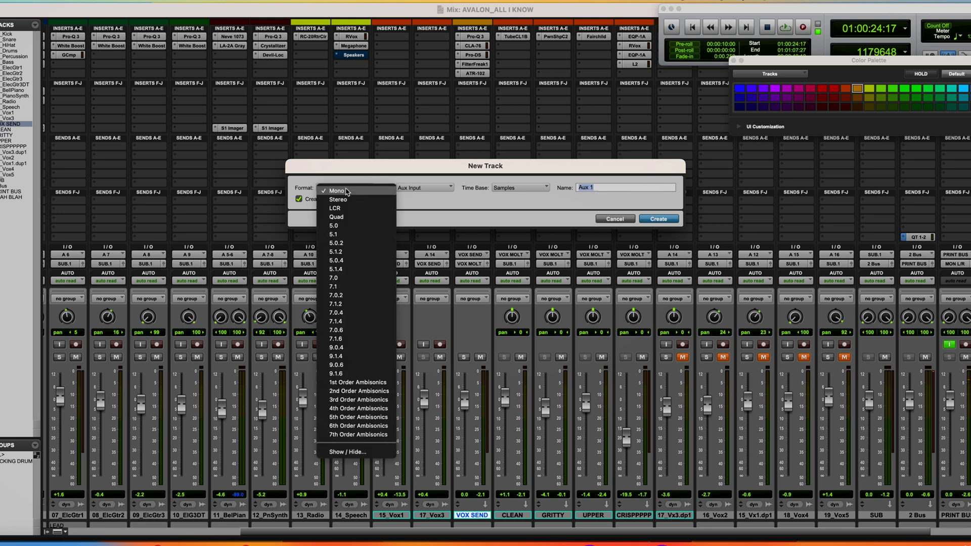
left_click(337, 199)
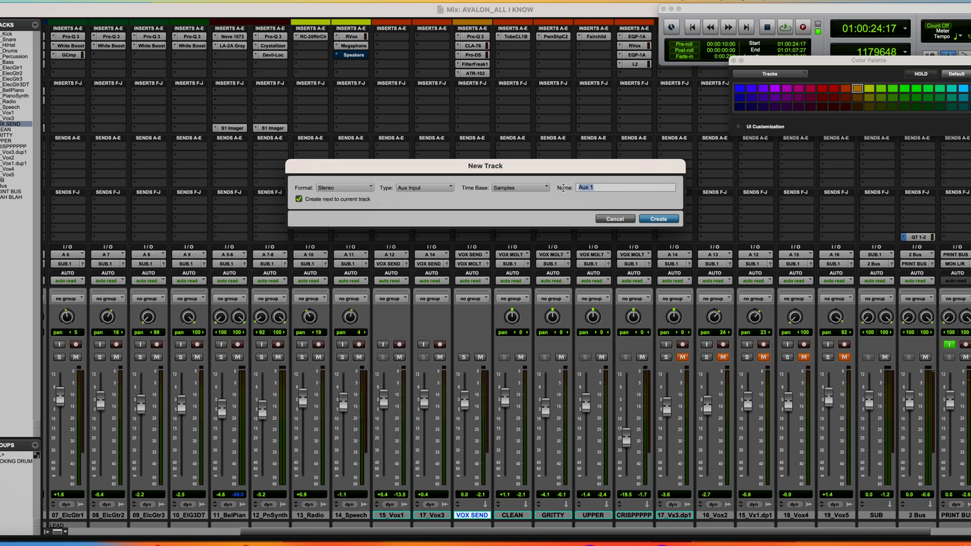
type("LONG VERB")
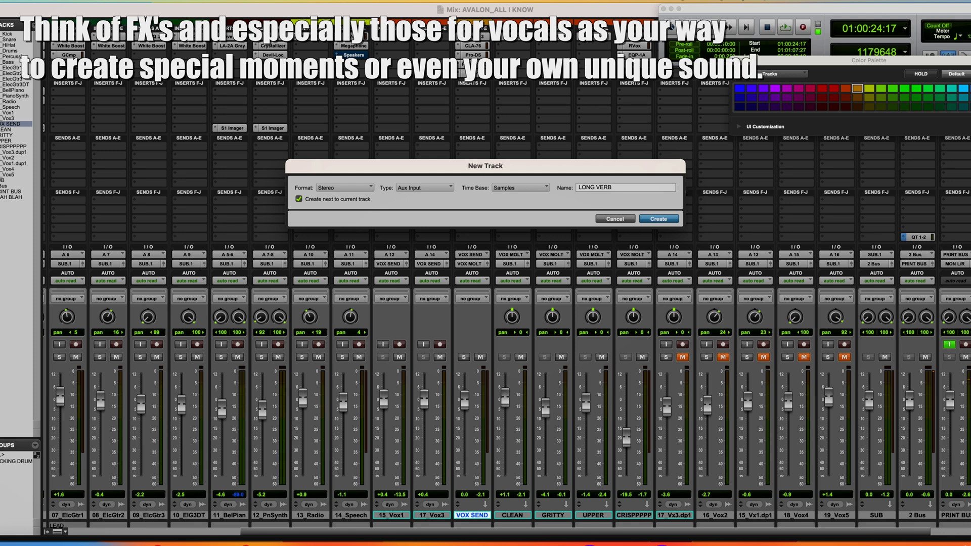
key("Return")
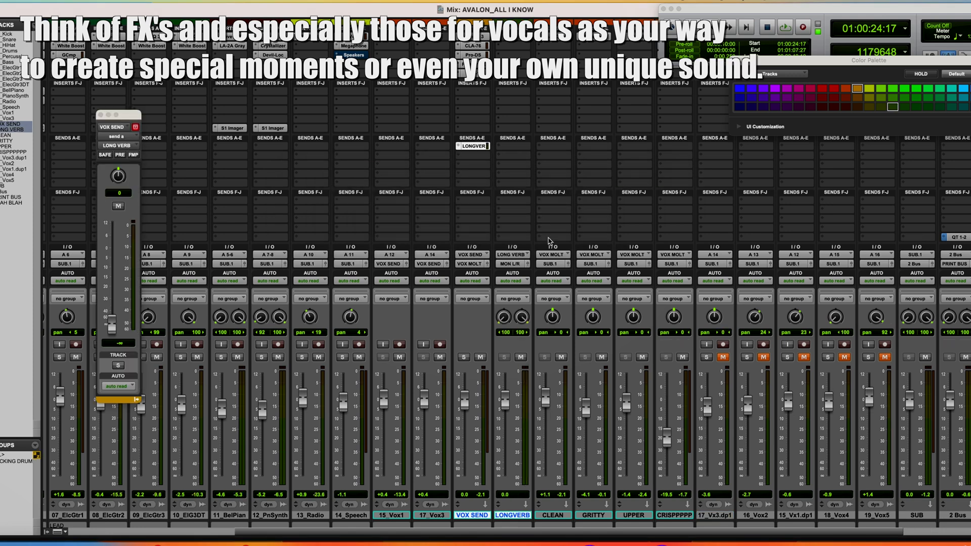
Route the LONG VERB output to the SUB.1 bus and make its send from VOX SEND pre-fader at -0.4 dB
left_click(512, 264)
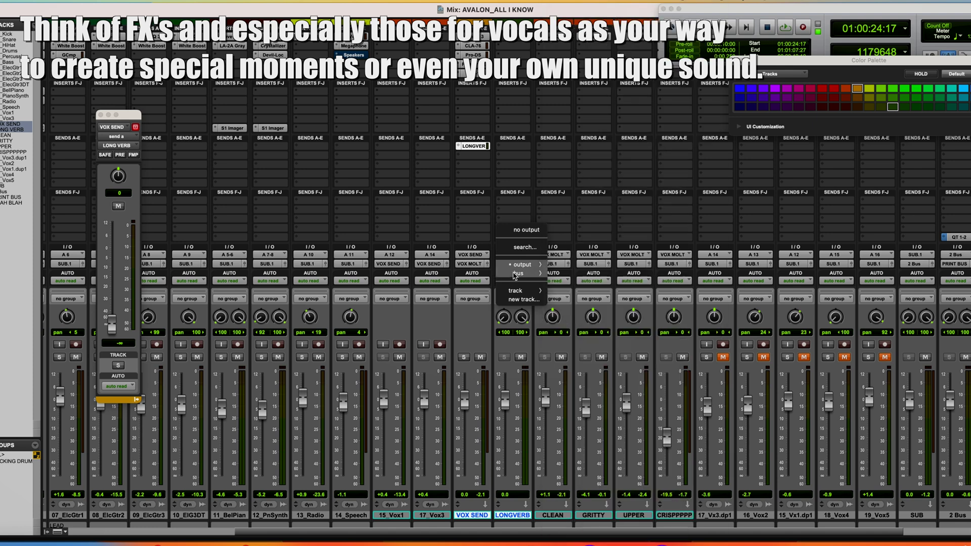
mouse_move(521, 273)
mouse_move(599, 285)
scroll(671, 485, "down", 3)
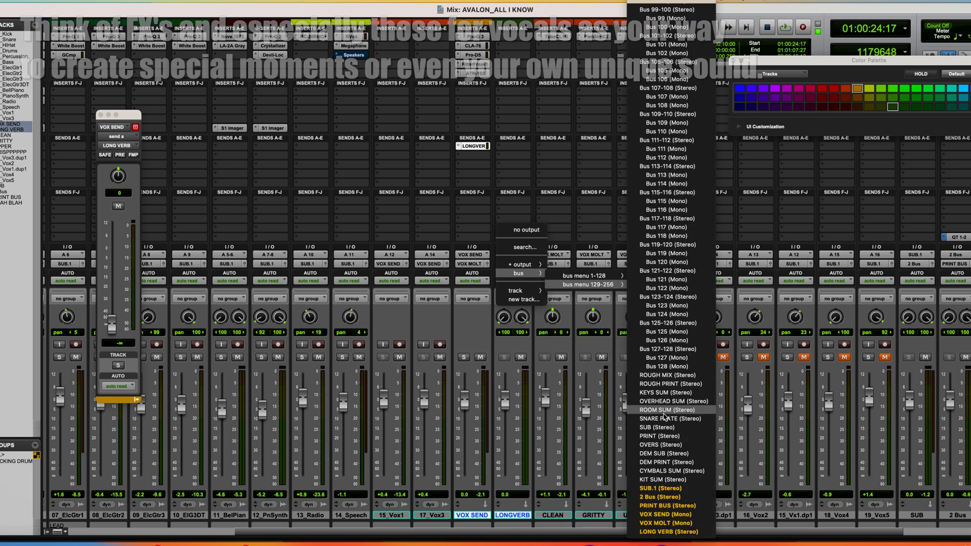
left_click(671, 489)
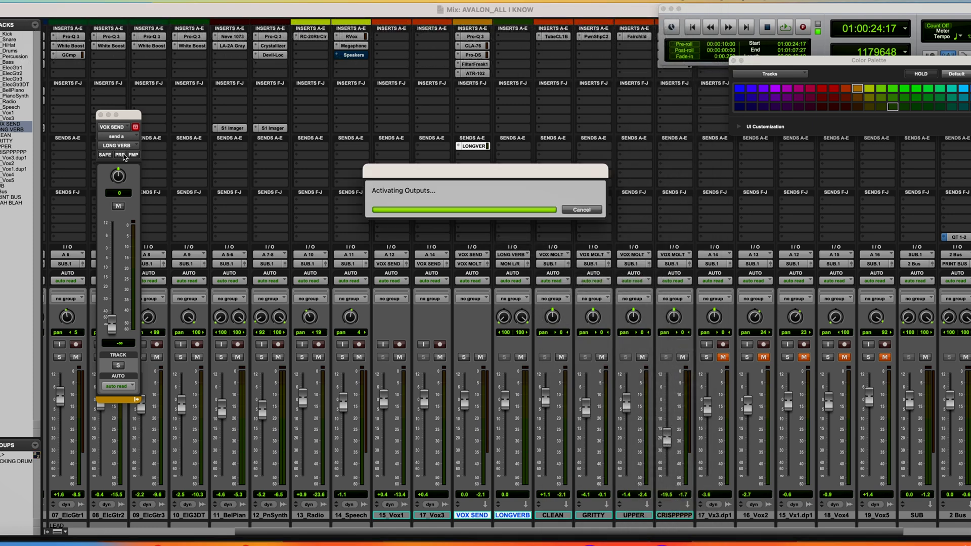
left_click(120, 155)
left_click_drag(112, 324, 123, 252)
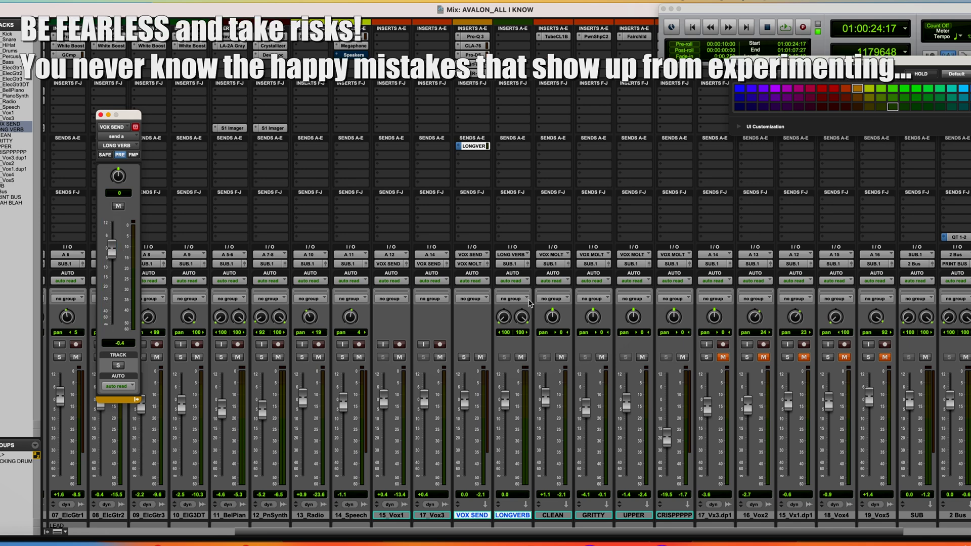
Move the LONG VERB track in the mixer to sit directly after the CRISPPPPPP track
scroll(541, 438, "down", 3)
scroll(540, 439, "left", 5)
scroll(540, 439, "left", 1)
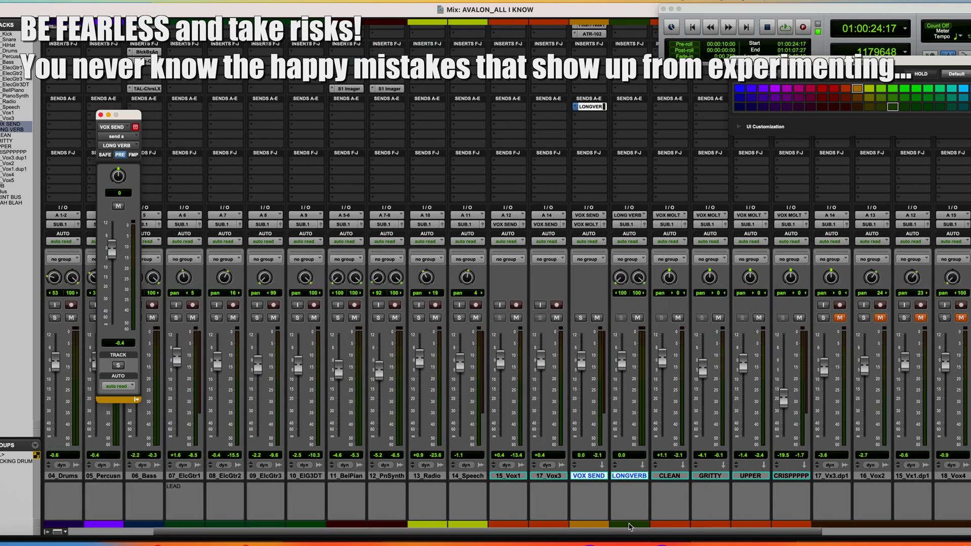
left_click(631, 479)
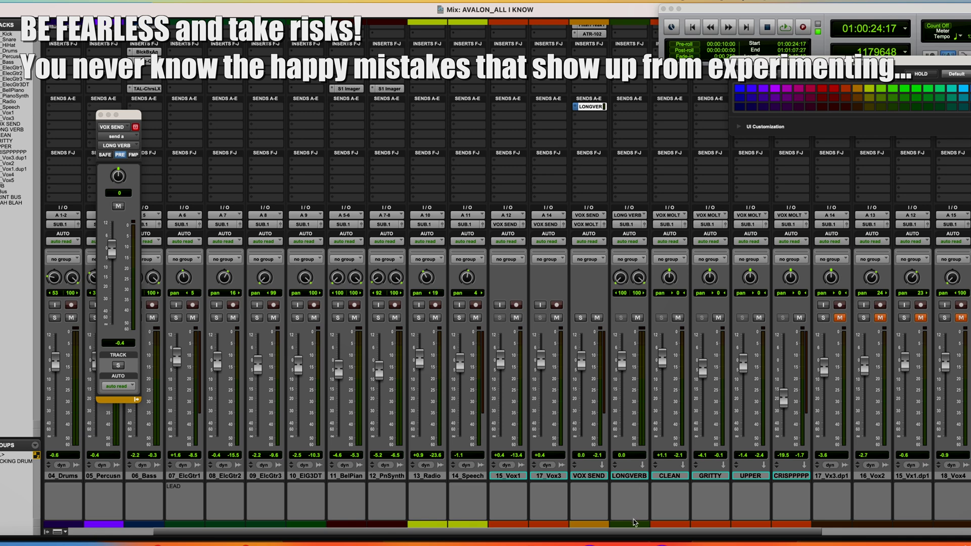
left_click(630, 475)
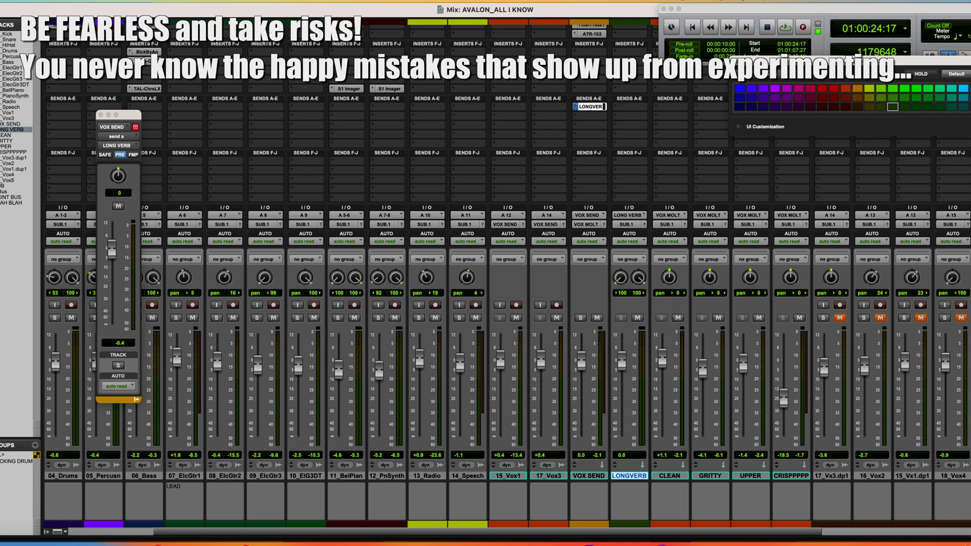
scroll(511, 340, "right", 5)
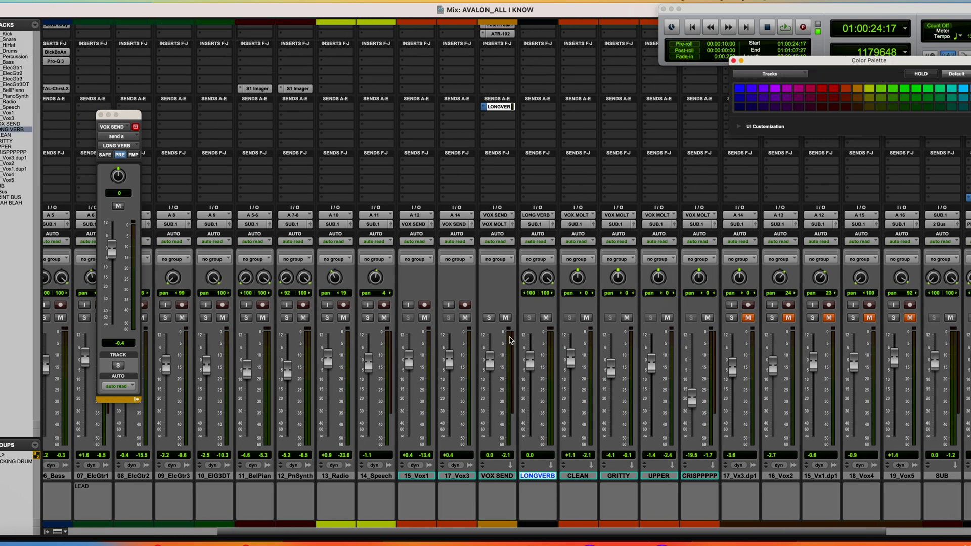
left_click_drag(539, 479, 731, 478)
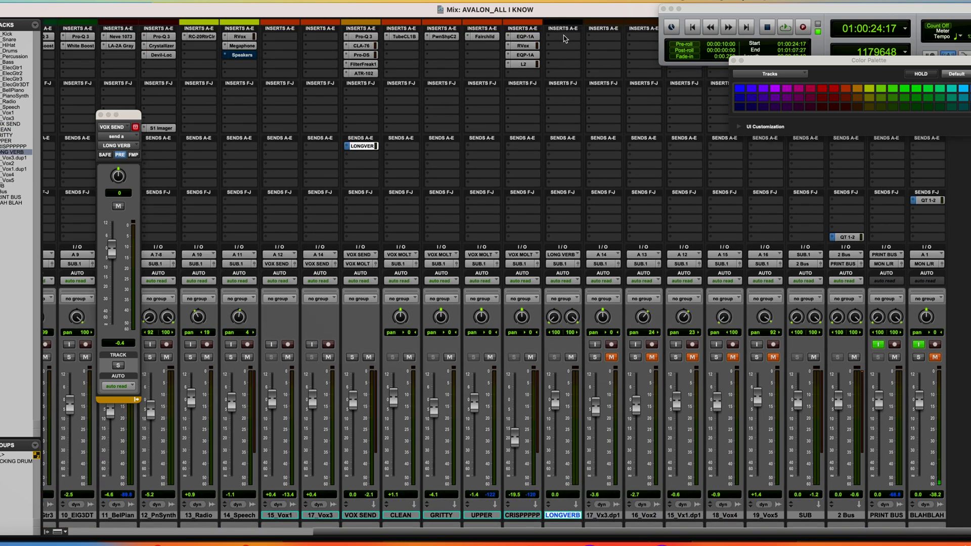
Insert the stereo UAD Lexicon 224 reverb in the first insert slot of the LONG VERB track
left_click(565, 39)
left_click(581, 21)
left_click(565, 39)
type("lex")
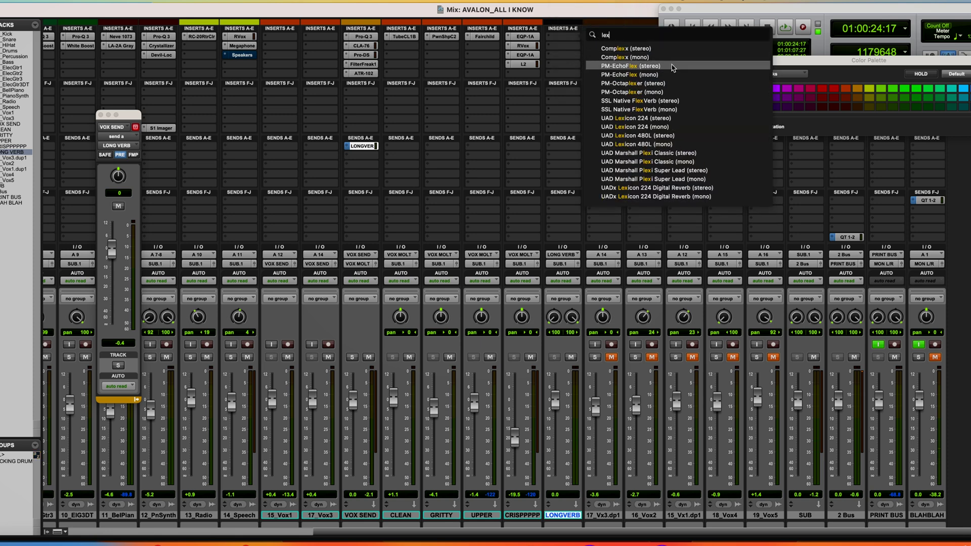
left_click(666, 120)
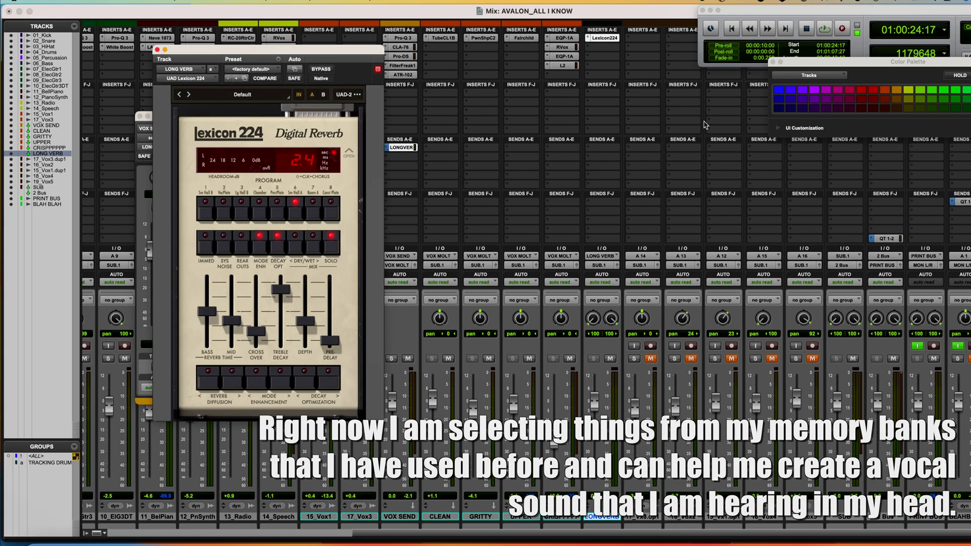
Load the Atmosphere preset from the Kevin Killen artist presets in the Lexicon 224
left_click(243, 95)
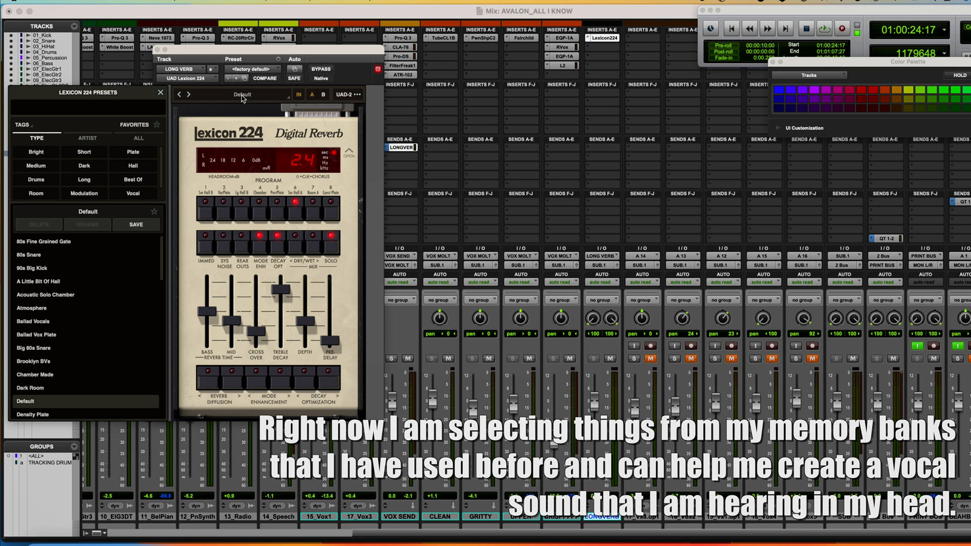
left_click(88, 138)
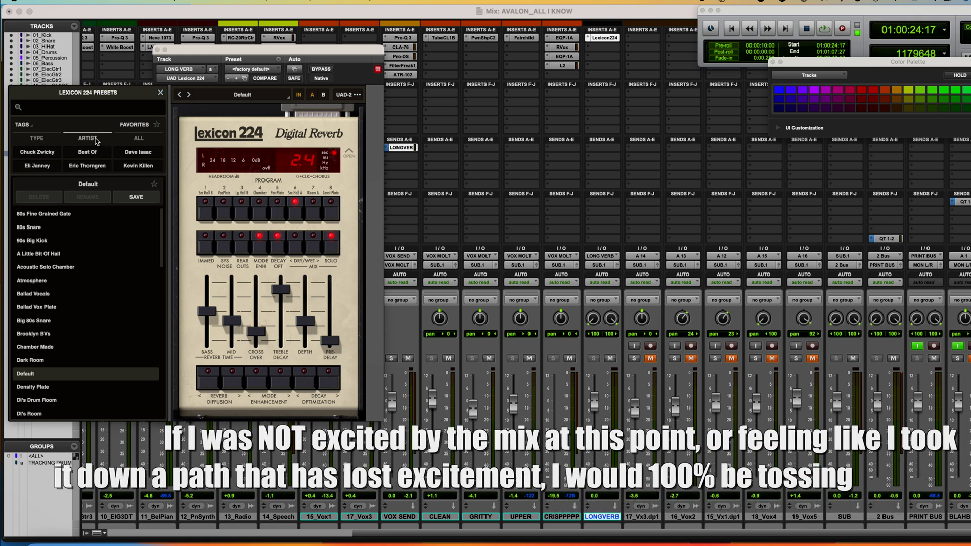
left_click(37, 152)
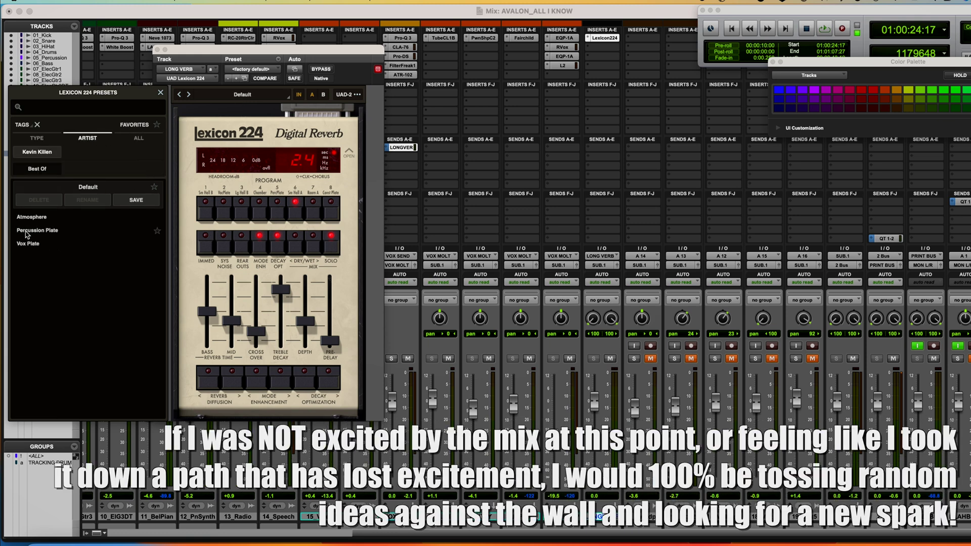
left_click(31, 217)
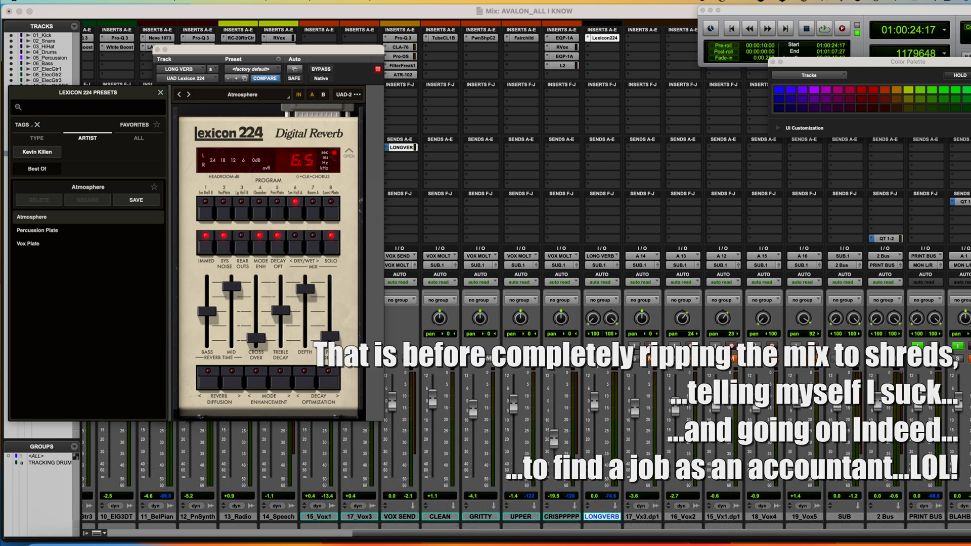
Play the song with LONG VERB soloed, set its fader to +0.2 dB, and close the Lexicon 224 window
left_click(472, 405)
left_click_drag(595, 401, 596, 399)
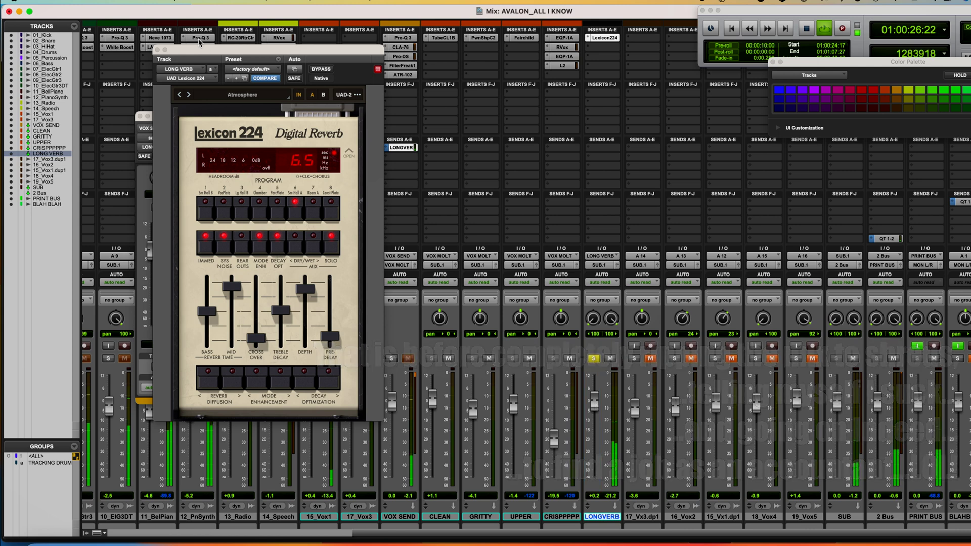
left_click(157, 49)
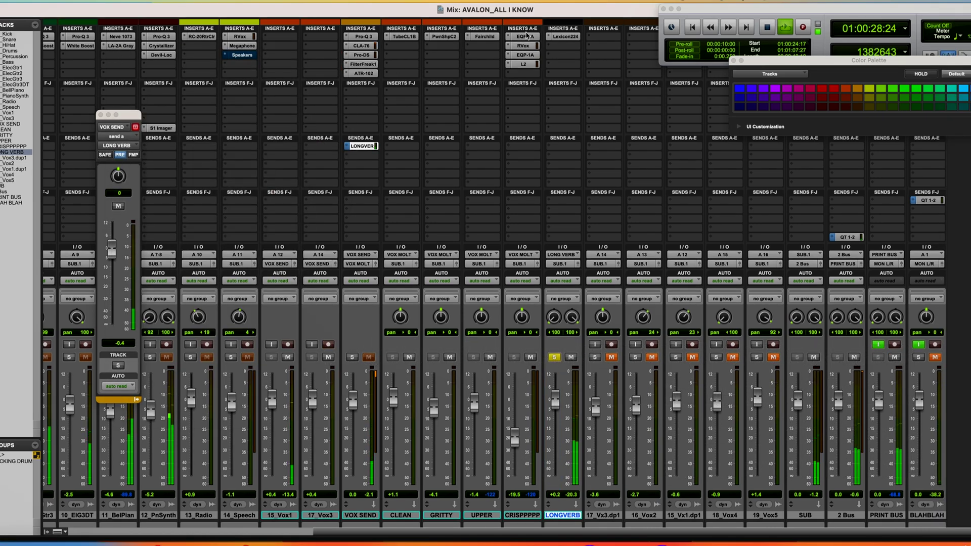
Insert a stereo CLA-76 compressor on LONG VERB, with the Lexicon 224 placed in the slot directly after it
left_click(564, 47)
mouse_move(597, 46)
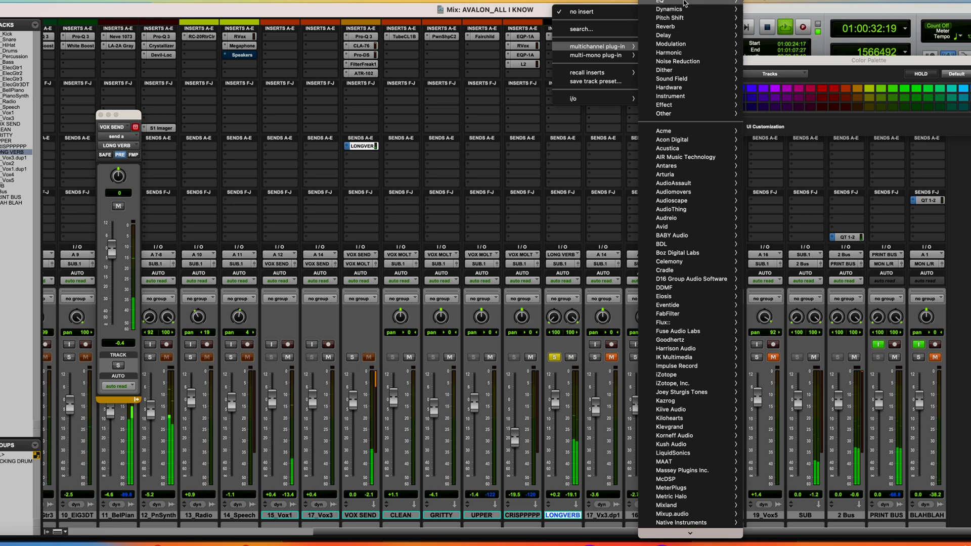
mouse_move(684, 11)
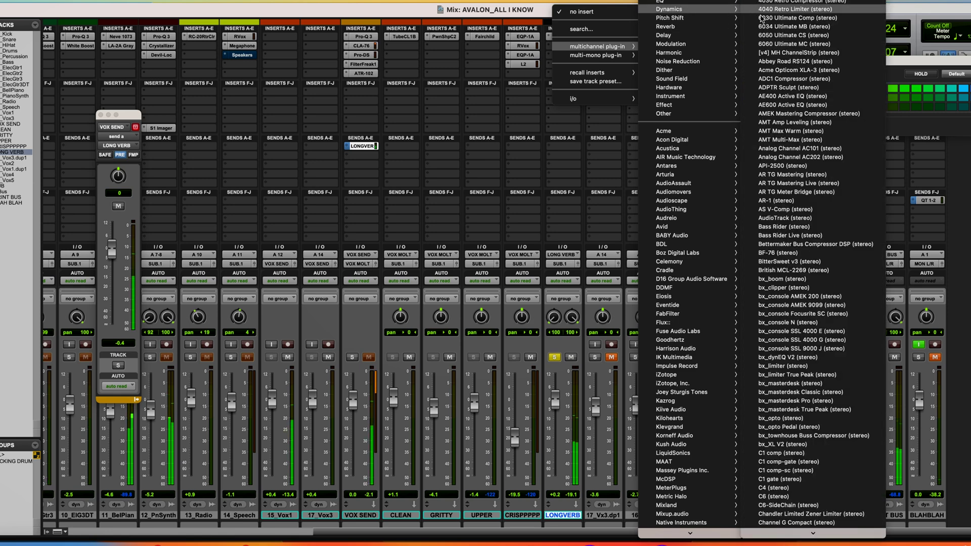
mouse_move(764, 535)
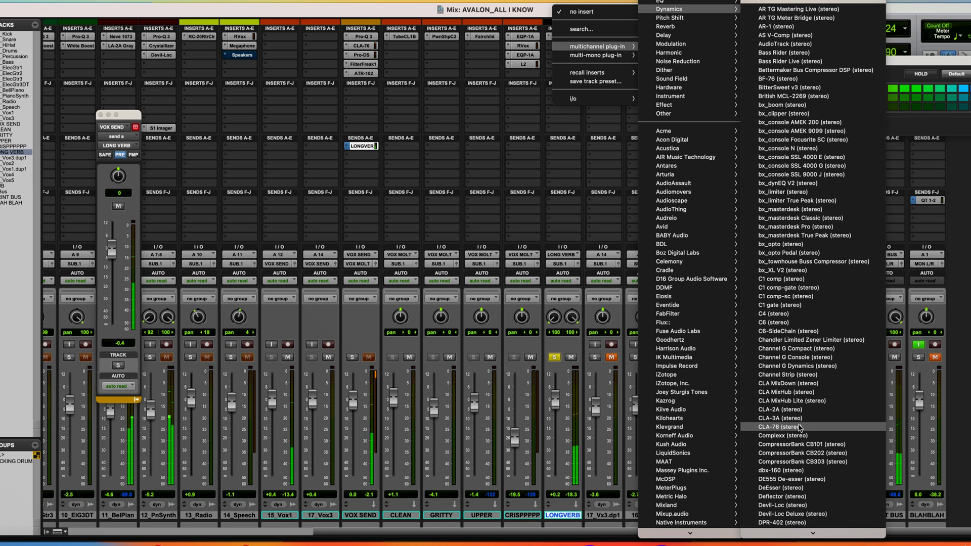
left_click(798, 427)
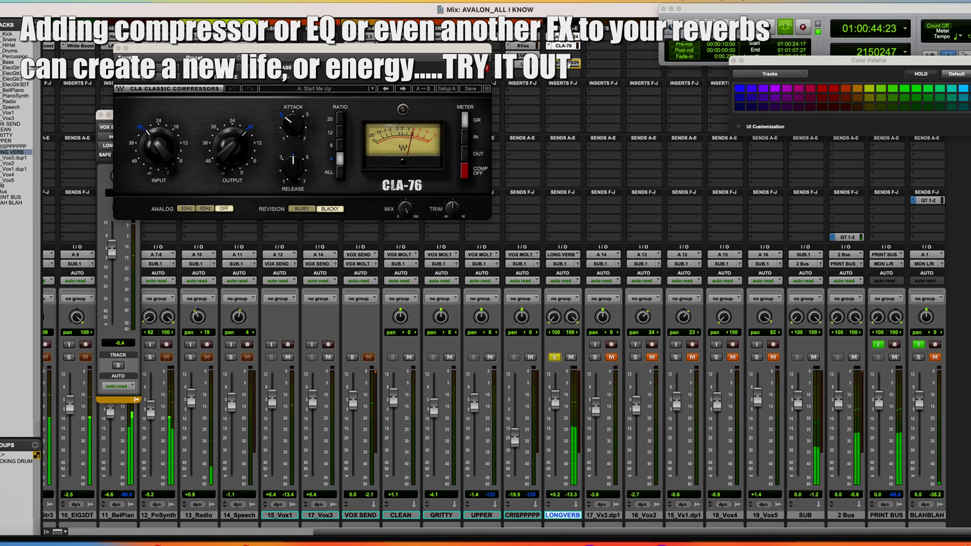
left_click(564, 46)
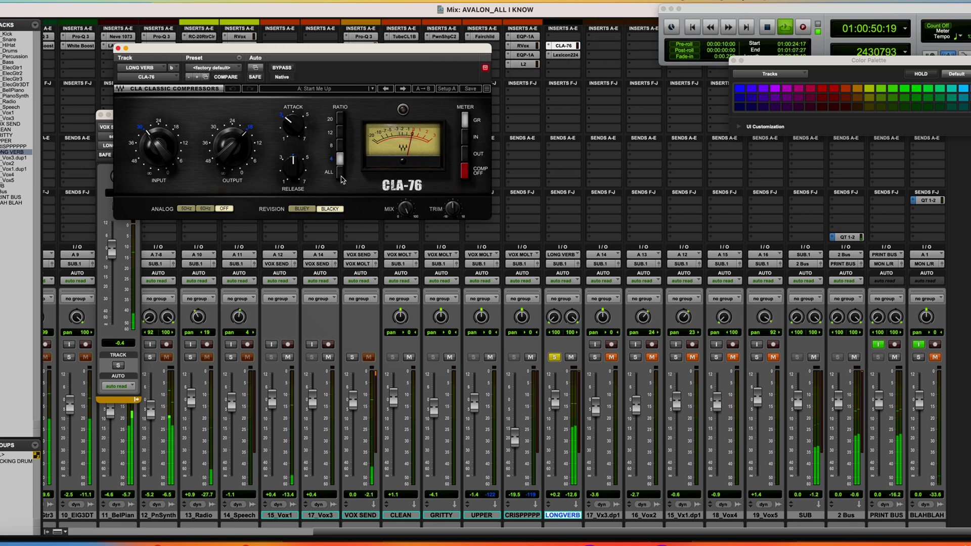
Set the CLA-76 ratio to ALL, adjust its input, attack and release, and close its window
mouse_move(158, 146)
left_mouse_down()
mouse_move(158, 131)
mouse_move(172, 151)
left_mouse_up()
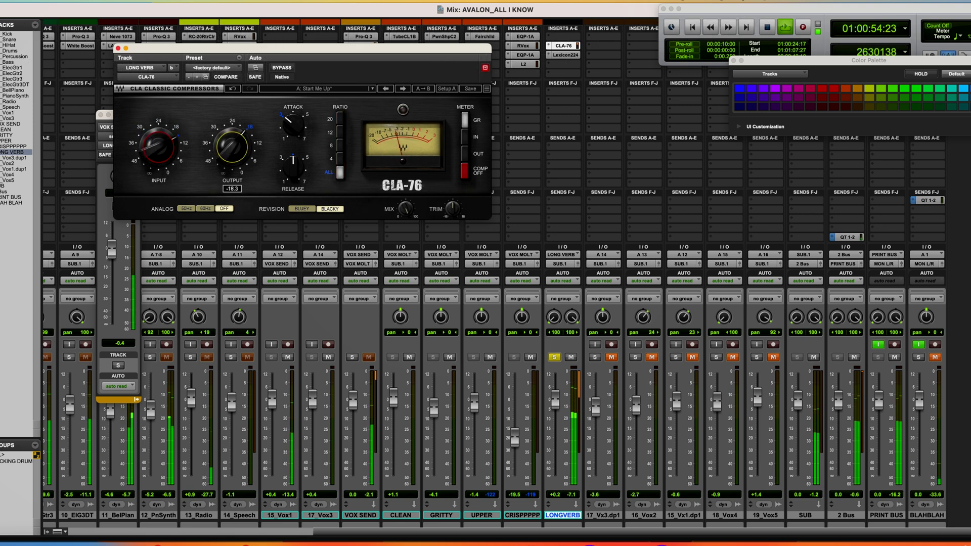
left_click_drag(298, 132, 298, 113)
left_click_drag(293, 163, 294, 158)
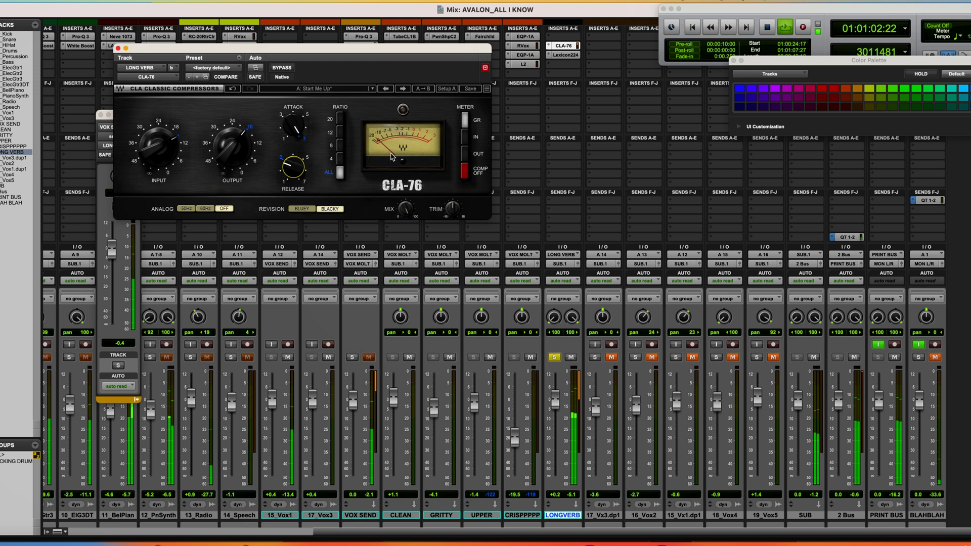
left_click(118, 49)
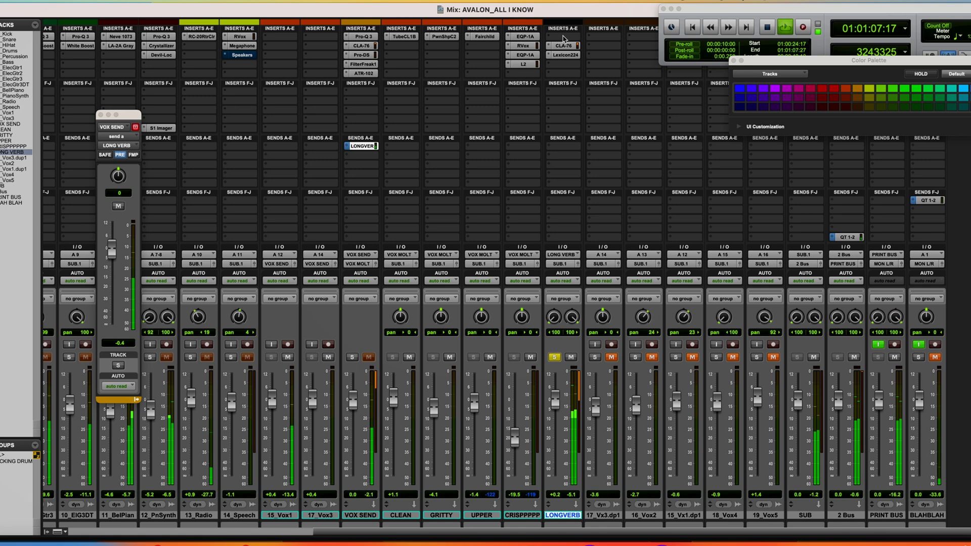
Insert a stereo FabFilter Pro-Q 3 in the first slot of LONG VERB, ahead of the CLA-76
left_click(563, 37)
mouse_move(597, 37)
mouse_move(678, 3)
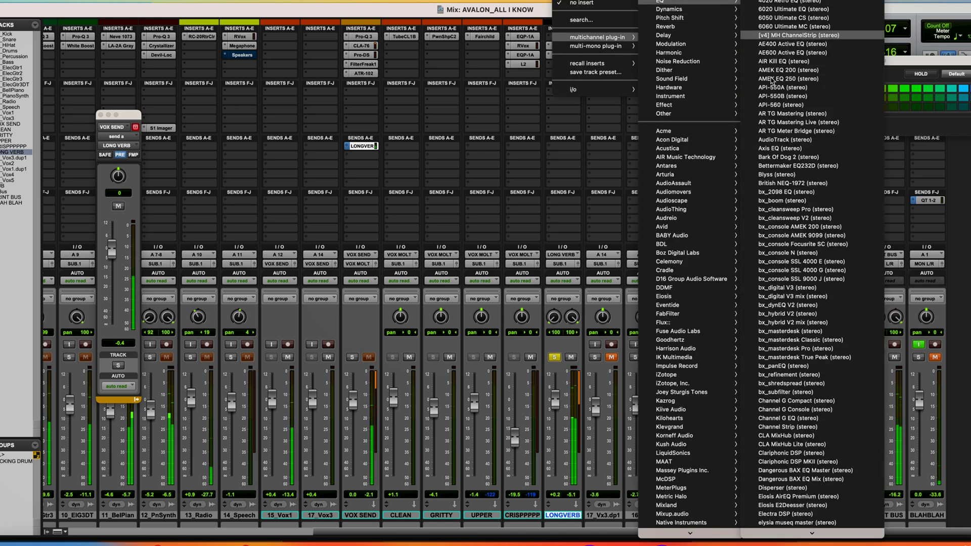
scroll(795, 512, "down", 5)
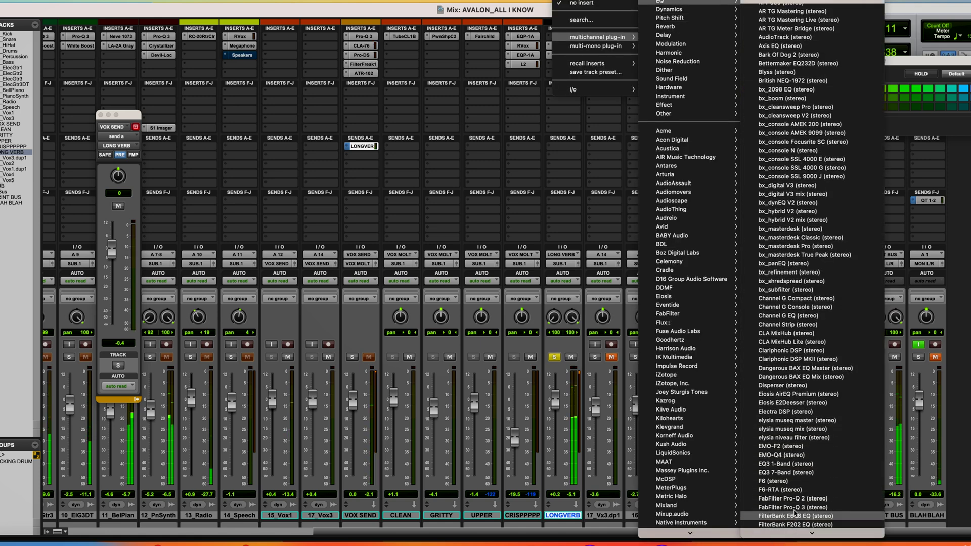
left_click(773, 479)
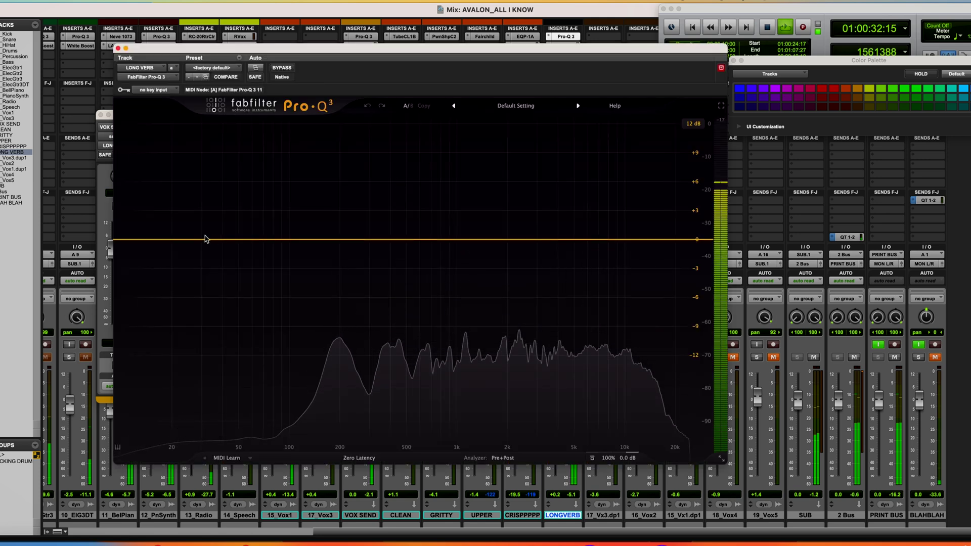
Shape the EQ ahead of the reverb with a 12 dB/oct low cut at about 269 Hz and a shallow bell dip just above it
left_click(169, 239)
left_click_drag(169, 241, 381, 252)
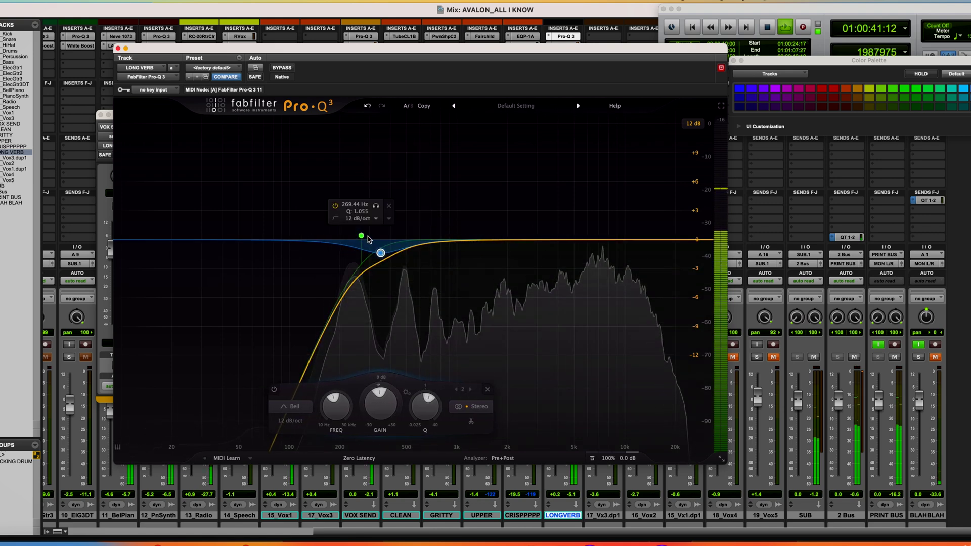
left_click(369, 245)
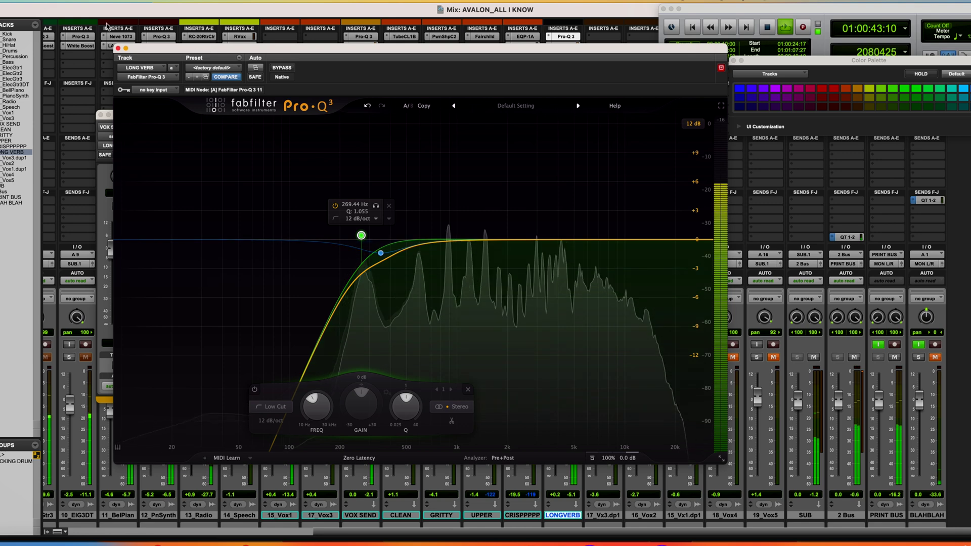
left_click(119, 48)
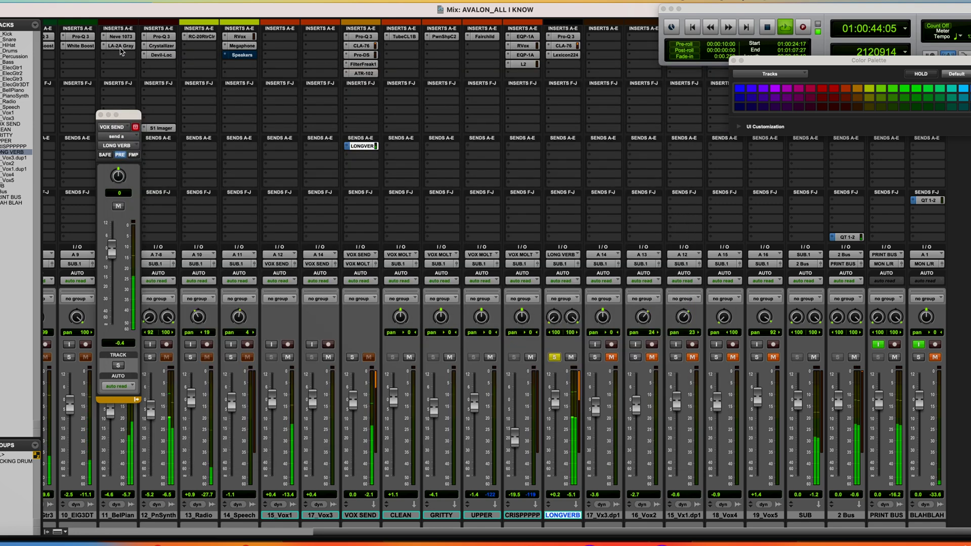
Insert a second stereo FabFilter Pro-Q 3 on LONG VERB, directly after the Lexicon 224
left_click(565, 66)
mouse_move(565, 66)
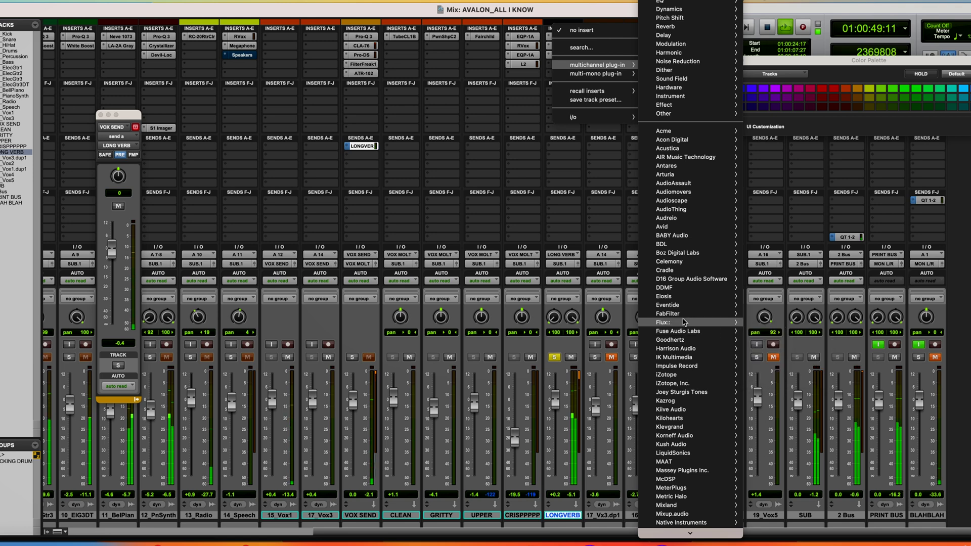
mouse_move(684, 317)
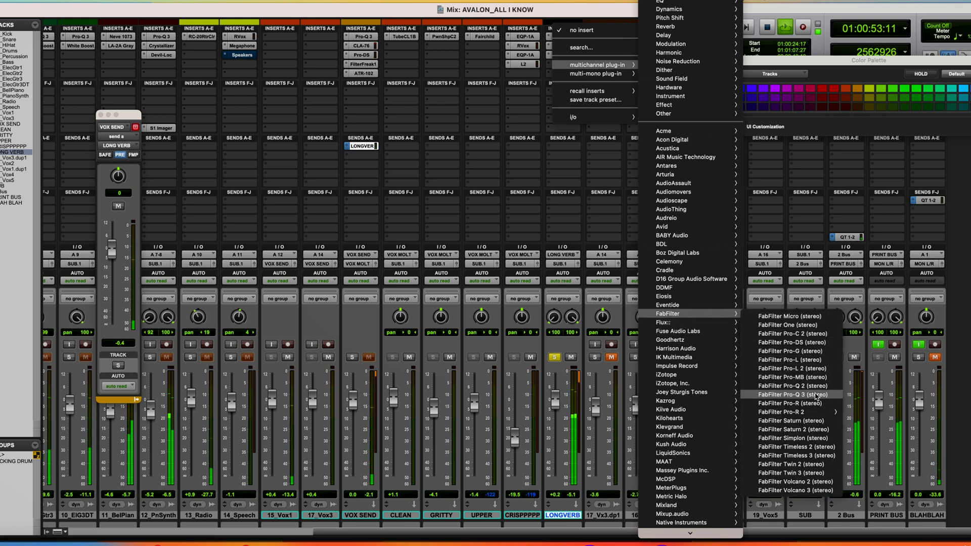
left_click(816, 397)
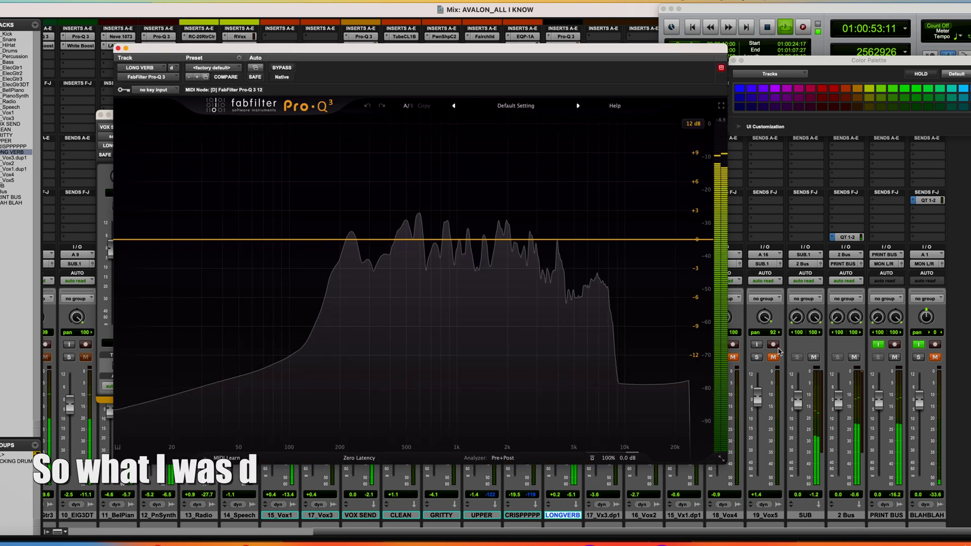
Filter the reverb return with 12 dB/oct slopes: a low cut at about 228 Hz and a high cut at about 6158 Hz
left_click(134, 240)
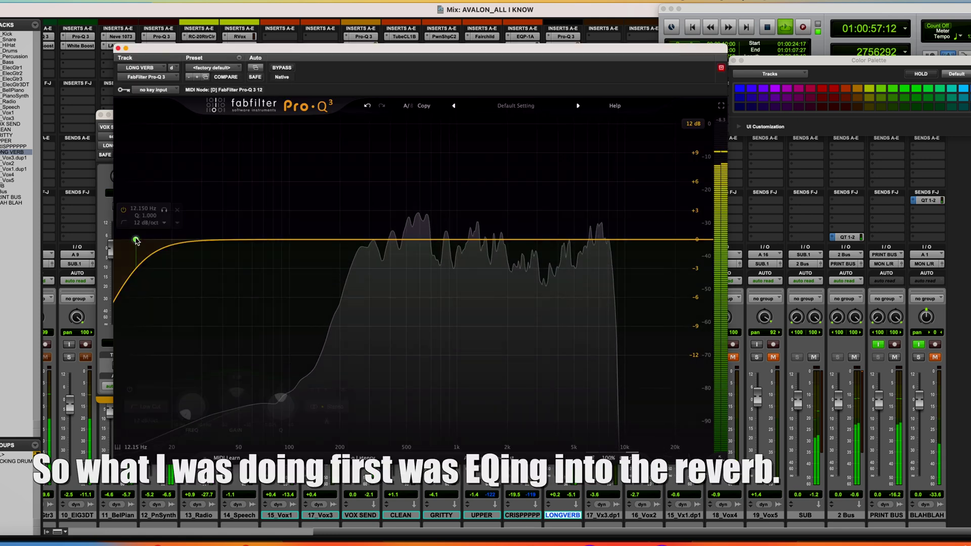
left_click_drag(135, 241, 349, 240)
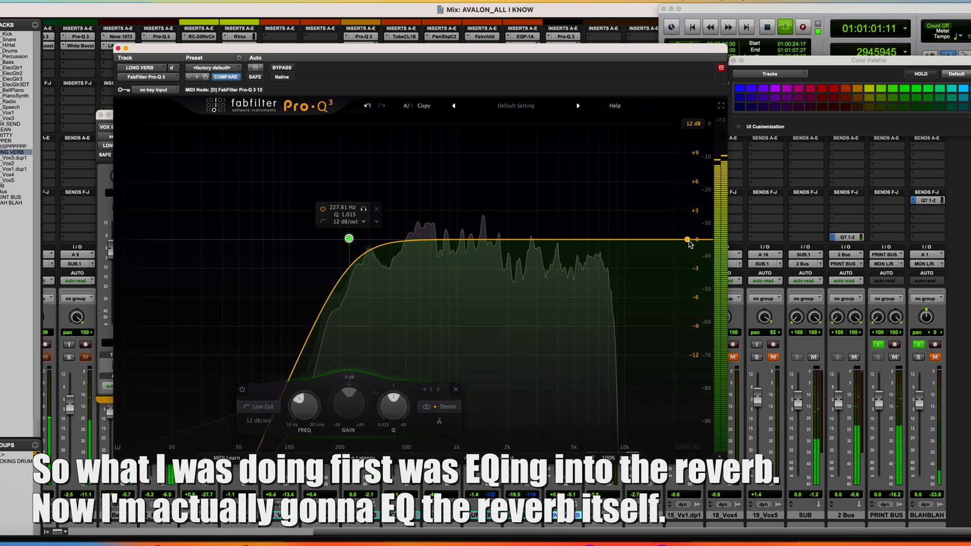
left_click(693, 240)
left_click_drag(693, 240, 600, 234)
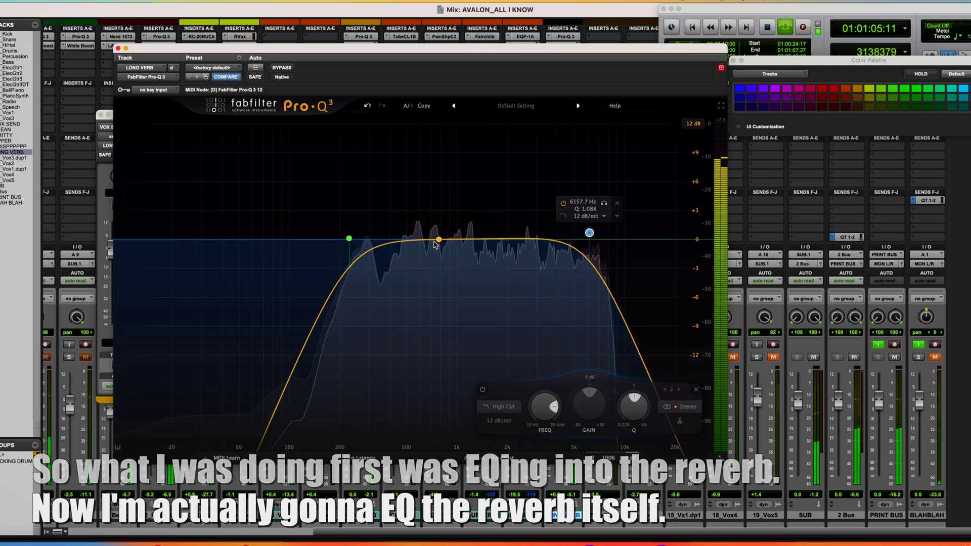
Add a bell cut to the reverb EQ of about -1.9 dB at about 592 Hz, with a Q of about 2.96
left_click_drag(403, 240, 421, 253)
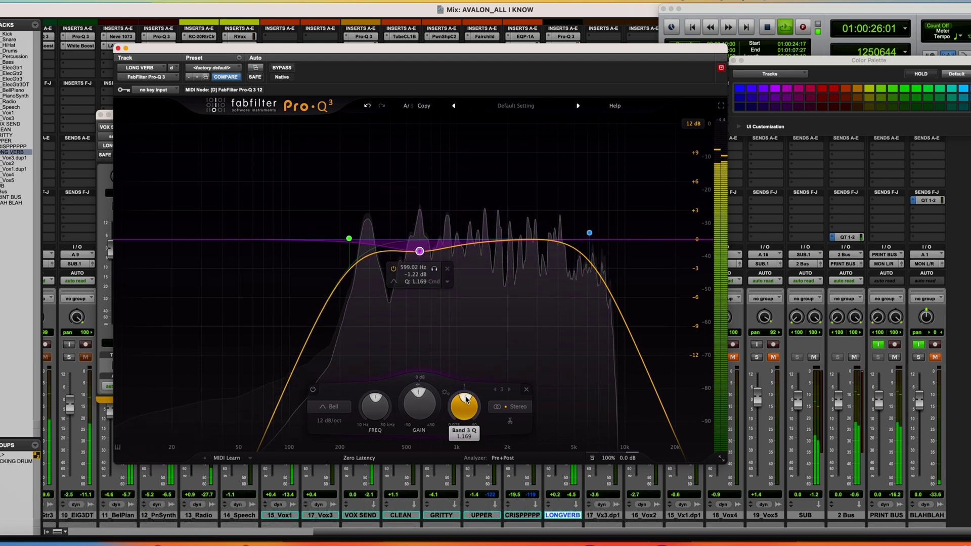
left_click_drag(474, 400, 473, 398)
left_click_drag(420, 251, 418, 259)
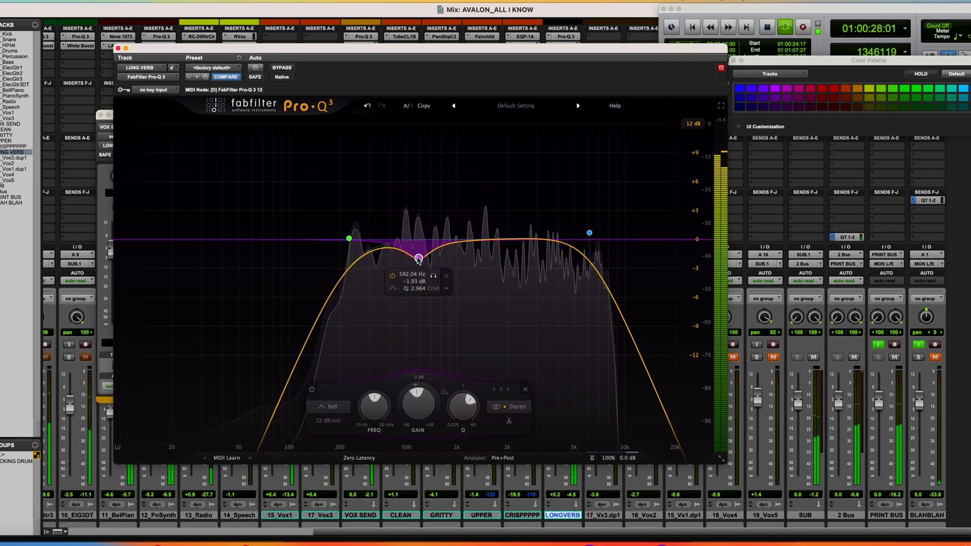
In the reverb return EQ, add a broad bell boost at about 2 kHz and deepen the mid cut to about -3.56 dB at 578 Hz
left_click_drag(498, 242, 508, 216)
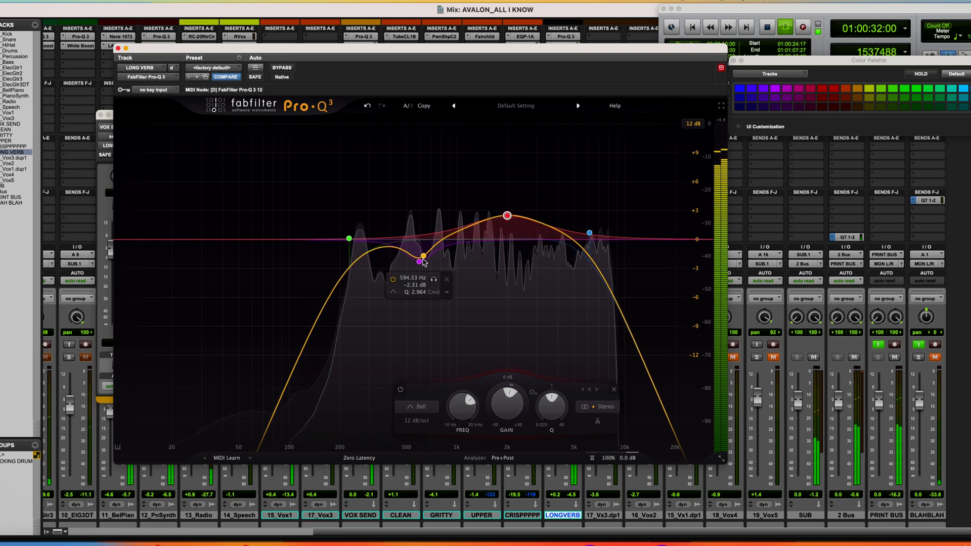
left_click_drag(419, 261, 418, 276)
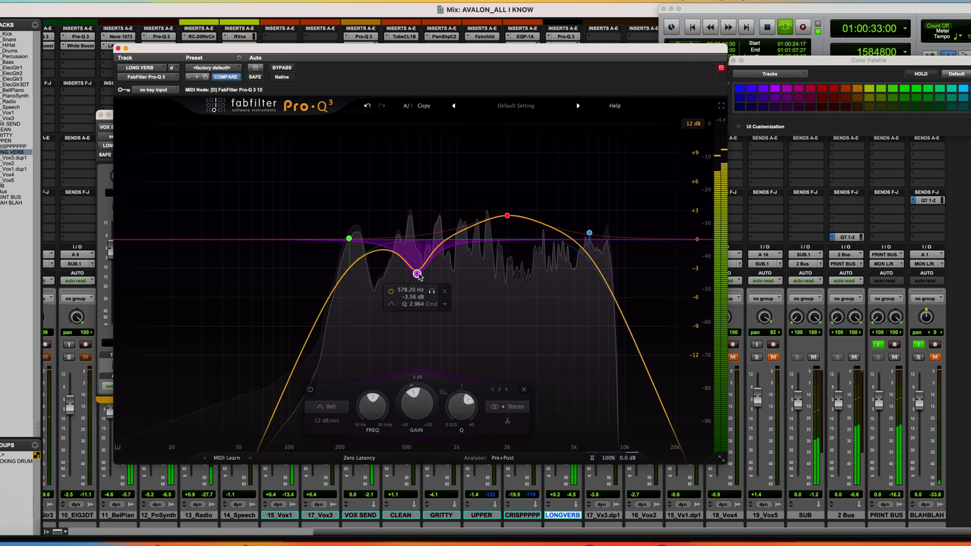
left_click(118, 48)
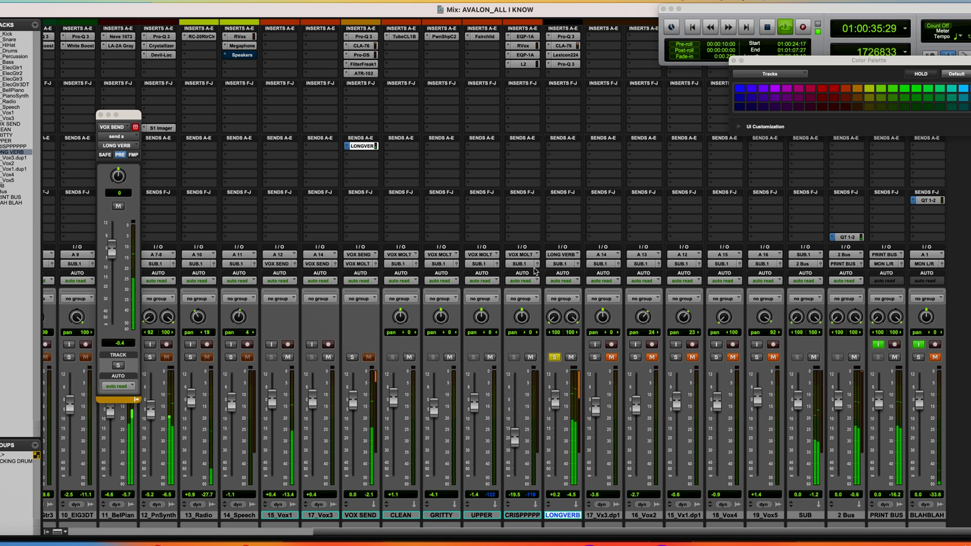
Set the LONG VERB fader to -3.0 dB while playing the full mix, and solo the track again
left_click(554, 357)
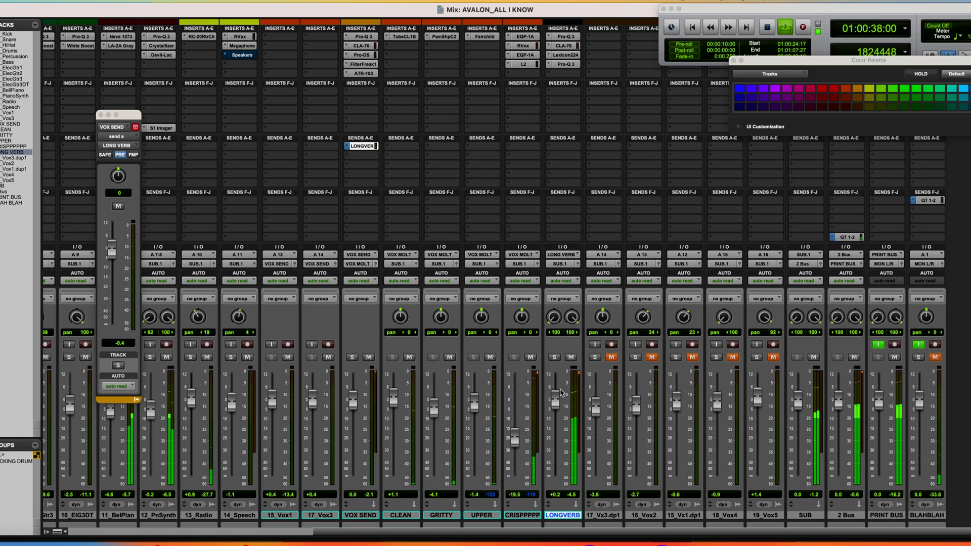
left_click_drag(556, 406, 557, 411)
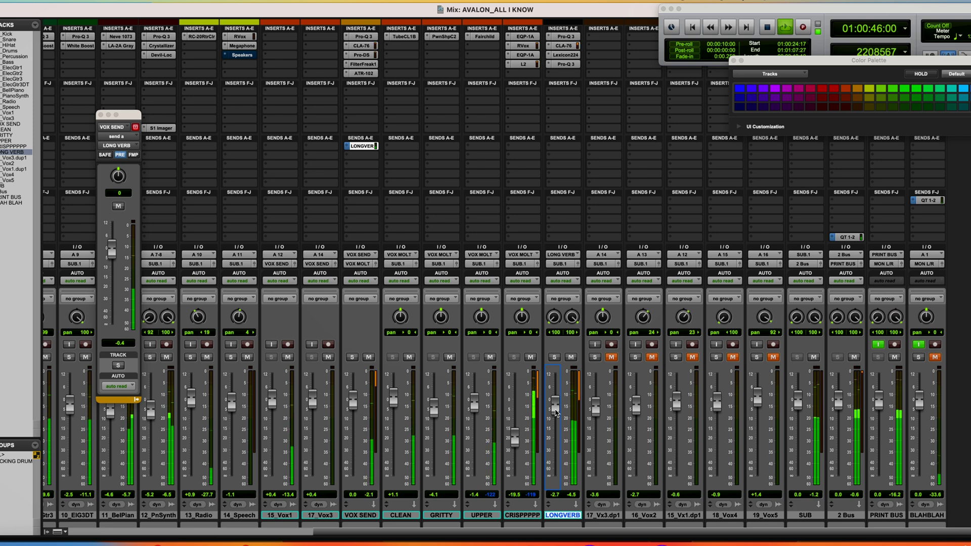
left_click_drag(556, 413, 555, 414)
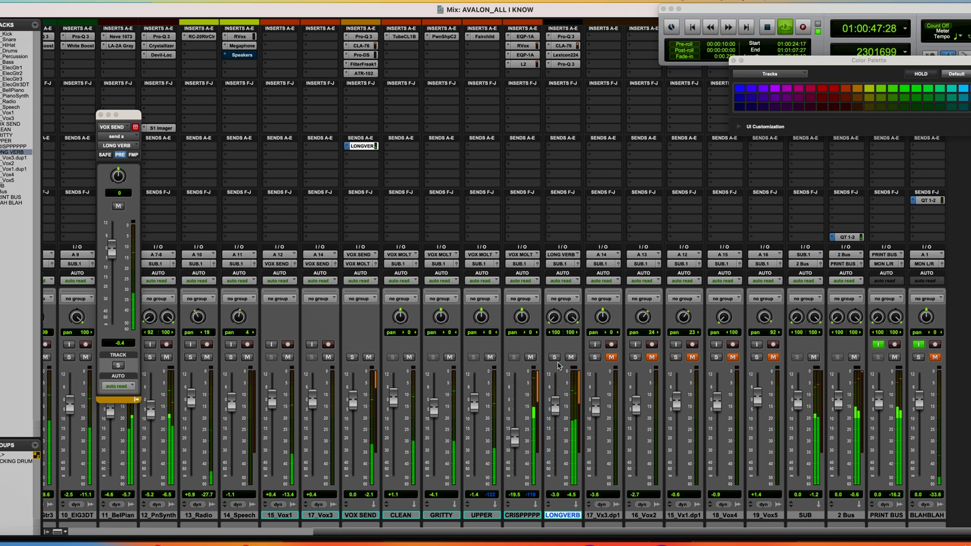
left_click(555, 357)
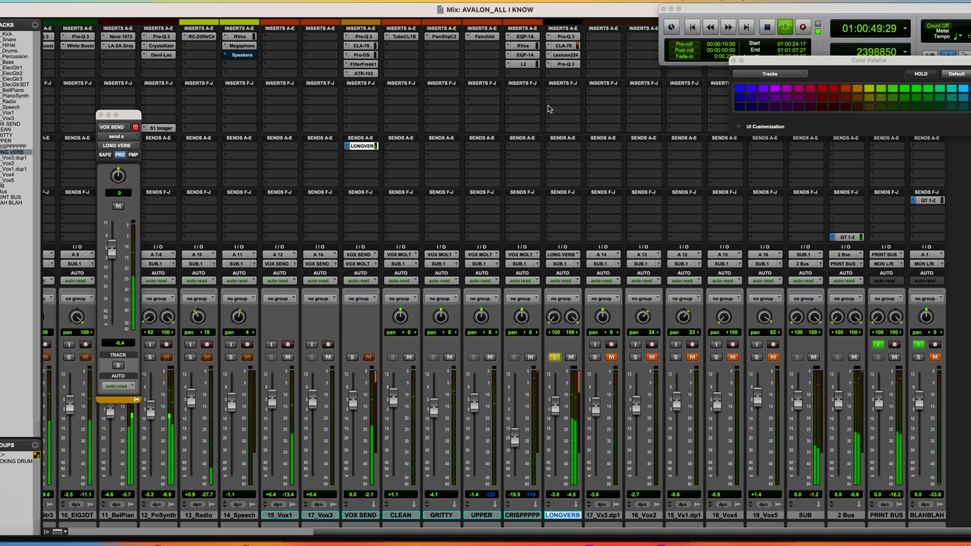
Close the send window, stop playback, and insert the stereo BABY Audio Super VHS on LONG VERB after the second Pro-Q 3
left_click(101, 115)
key("space")
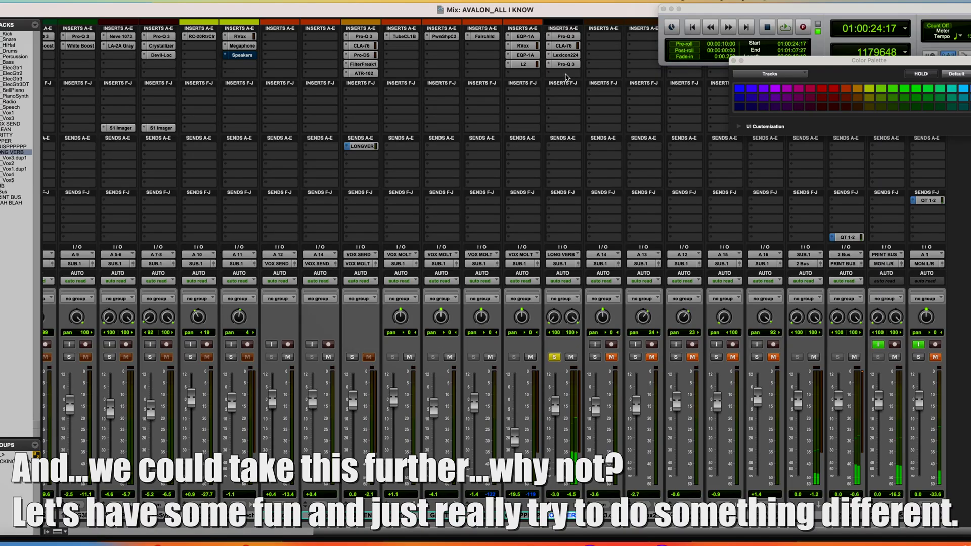
left_click(566, 76)
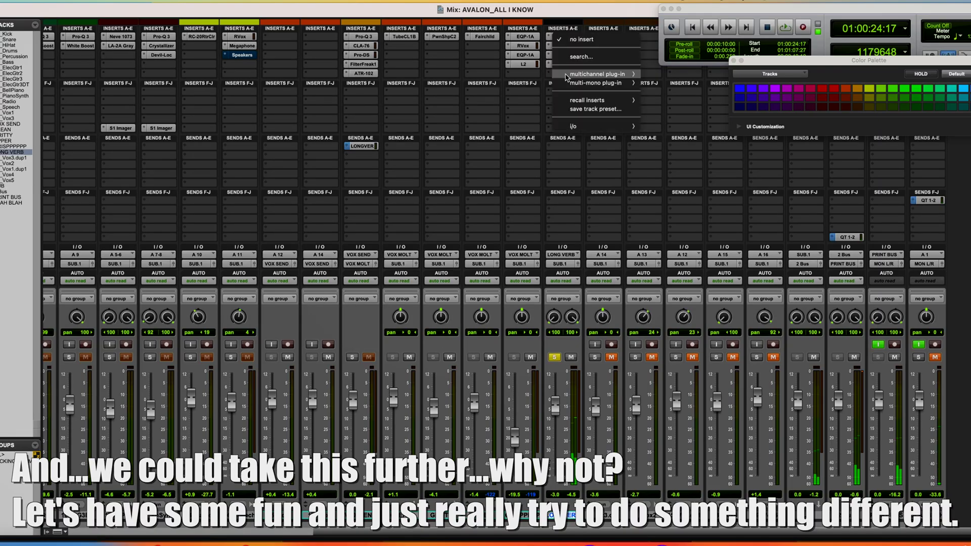
mouse_move(597, 74)
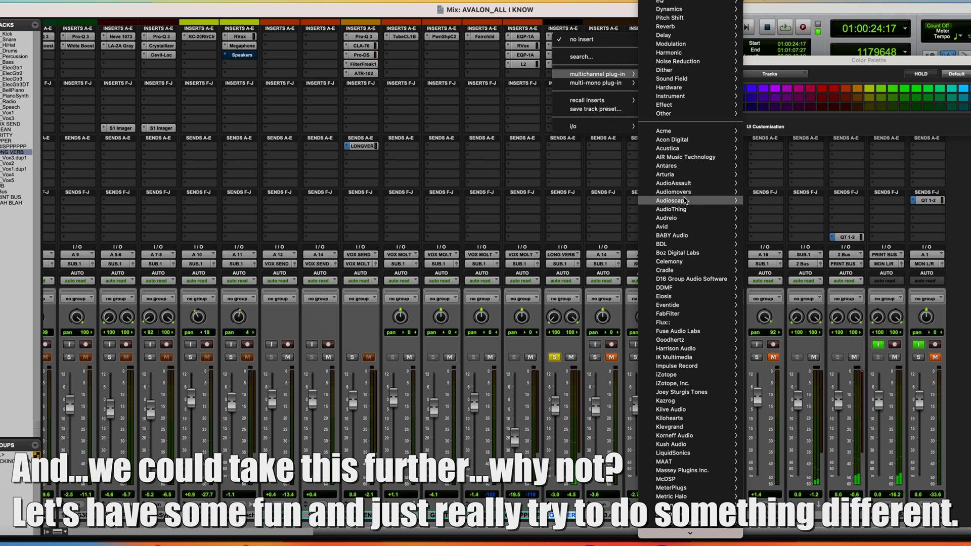
mouse_move(686, 200)
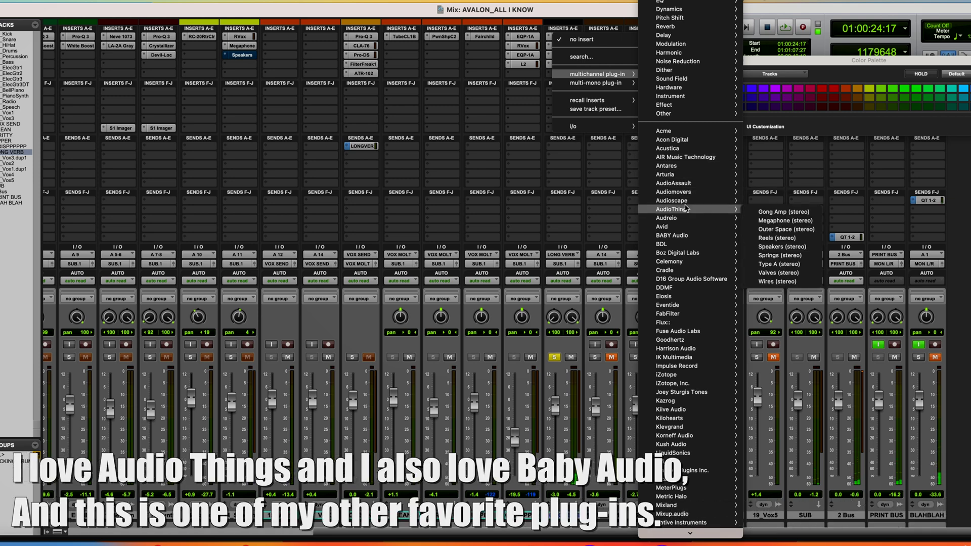
mouse_move(688, 235)
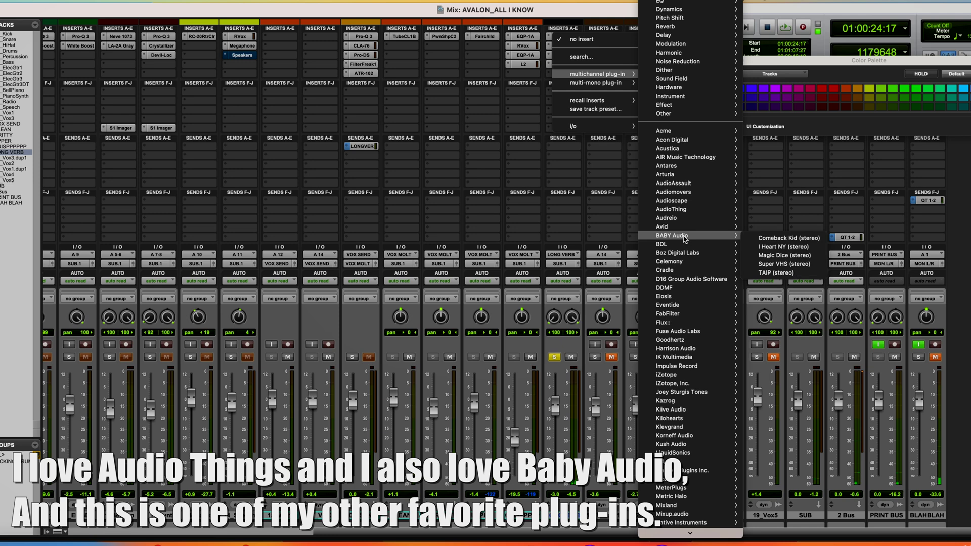
left_click(779, 264)
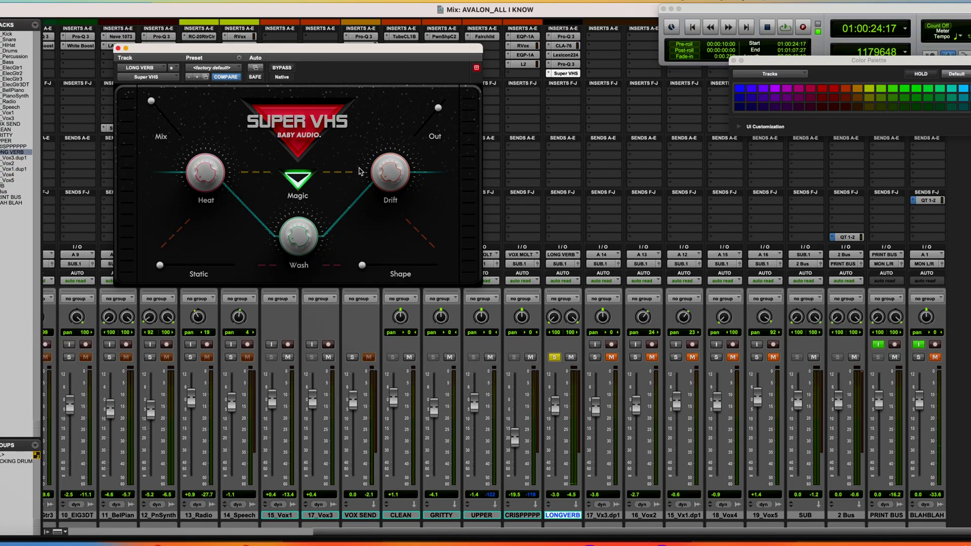
Raise Super VHS's Static amount slightly during playback and compare the sound with the plug-in bypassed and active
key("space")
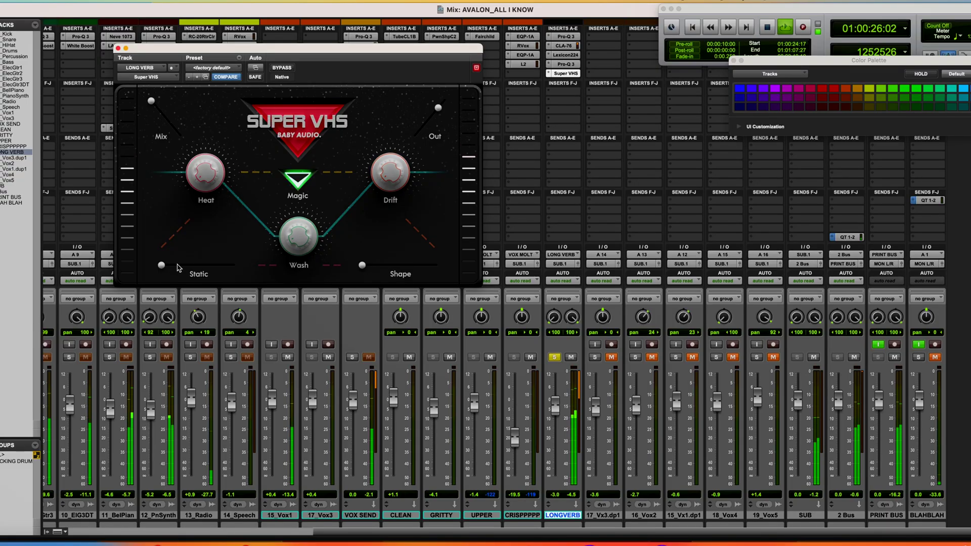
mouse_move(178, 268)
left_mouse_down()
mouse_move(230, 268)
mouse_move(175, 268)
left_mouse_up()
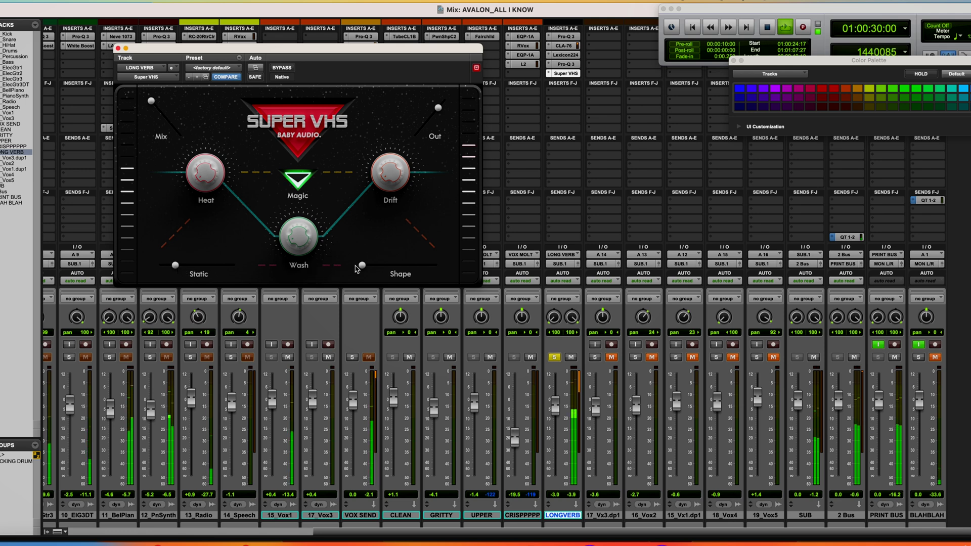
mouse_move(357, 269)
left_mouse_down()
mouse_move(407, 269)
mouse_move(369, 272)
left_mouse_up()
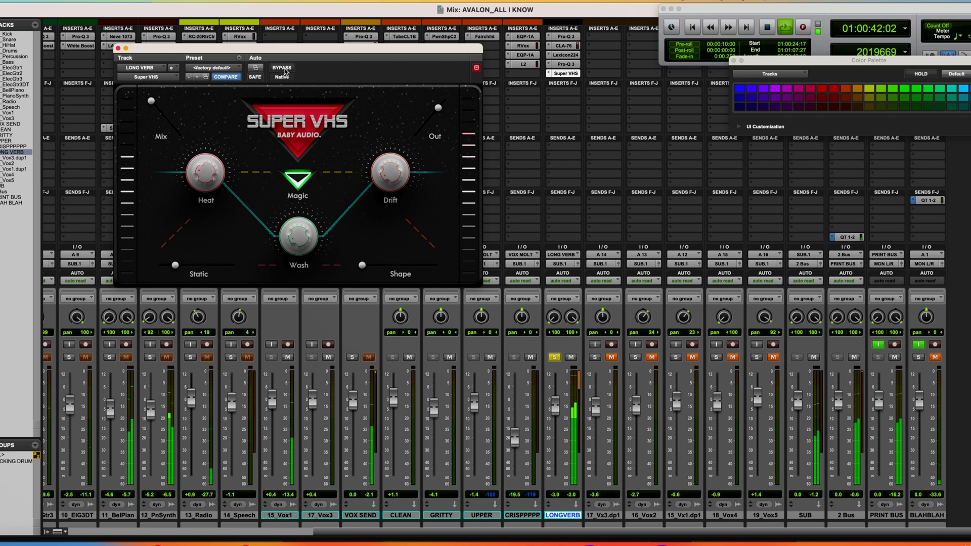
left_click(283, 69)
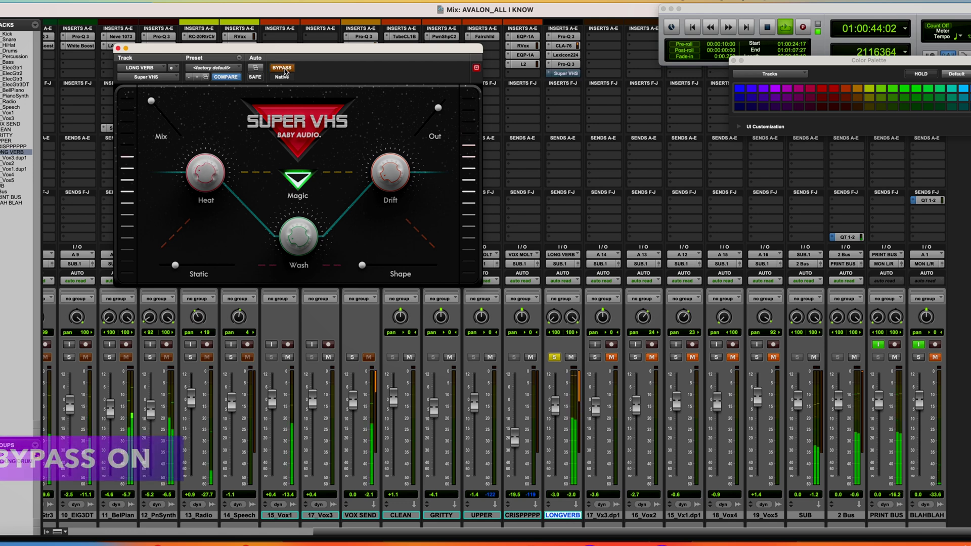
left_click(282, 68)
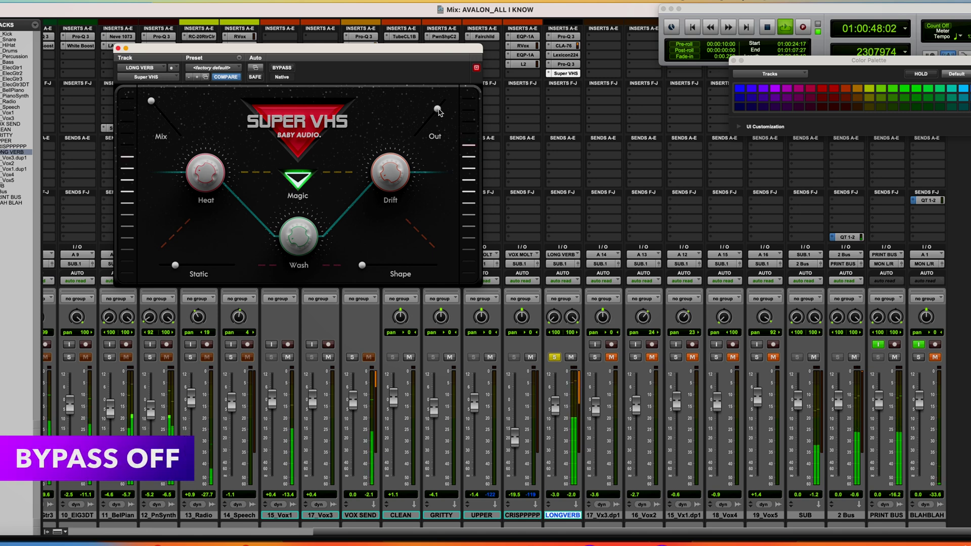
Reshape the EQ ahead of the reverb with bells of about -3.31 dB at 342 Hz, -1.44 dB at 527 Hz and +2.73 dB at 2214 Hz
left_click(565, 37)
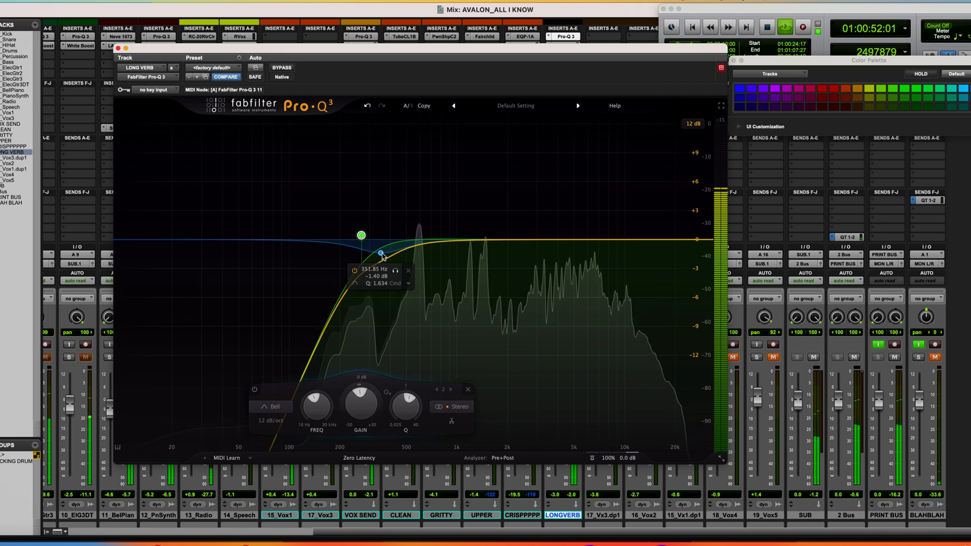
left_click_drag(394, 254, 392, 273)
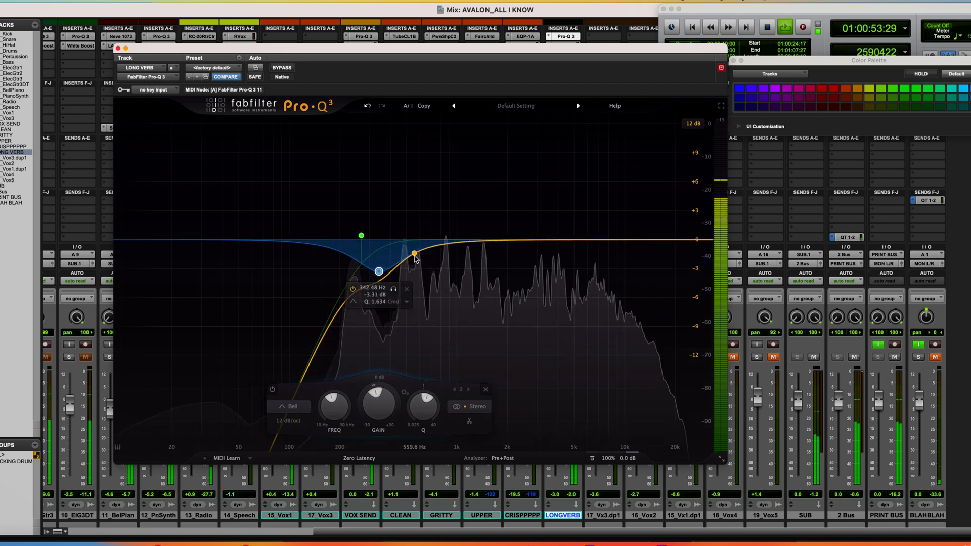
left_click(414, 254)
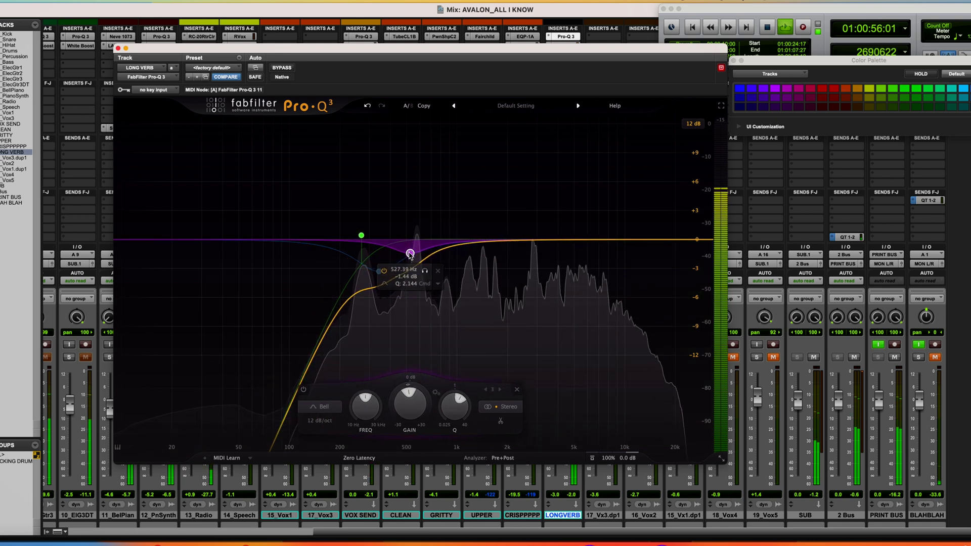
left_click_drag(508, 239, 514, 214)
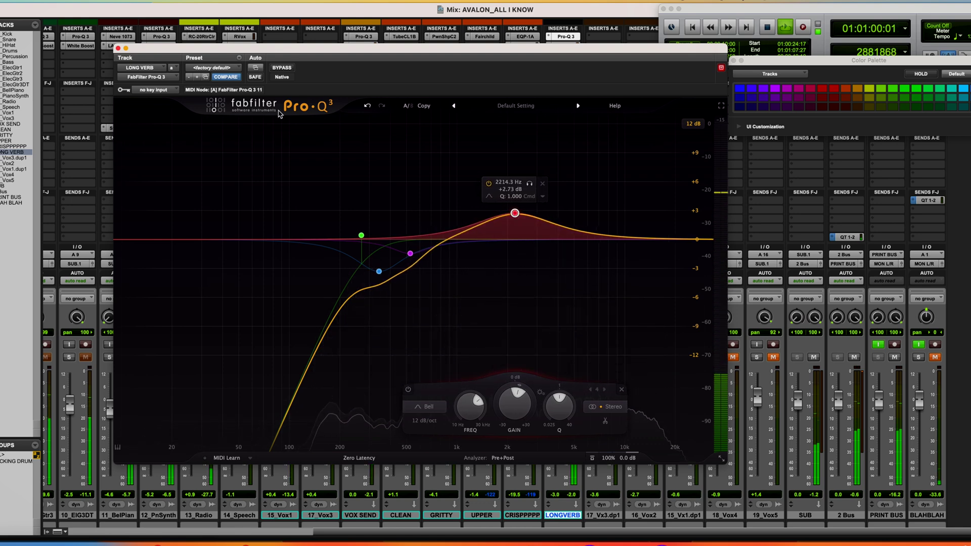
left_click(118, 48)
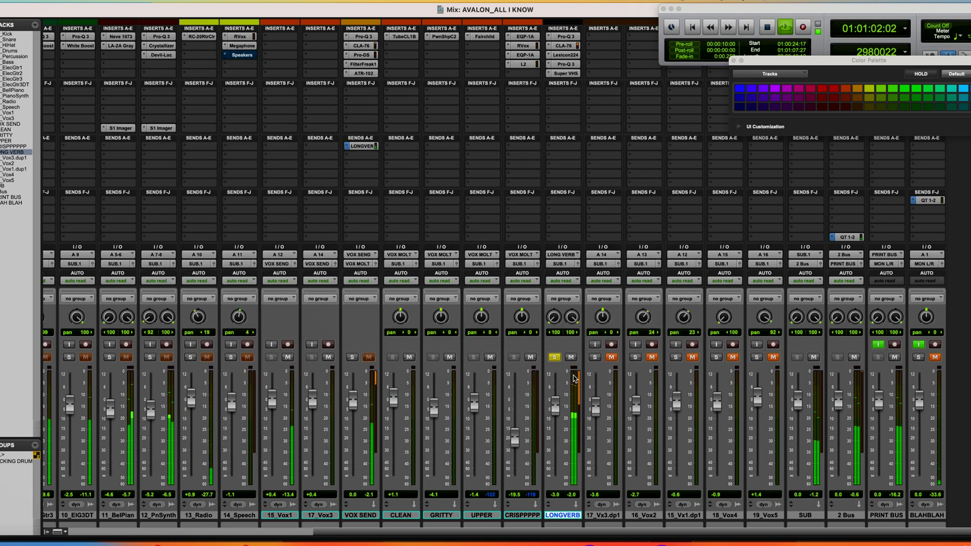
Unsolo LONG VERB, set its fader to -3.6 dB, and compare the mix with the reverb muted and unmuted
left_click(554, 358)
left_click(557, 404)
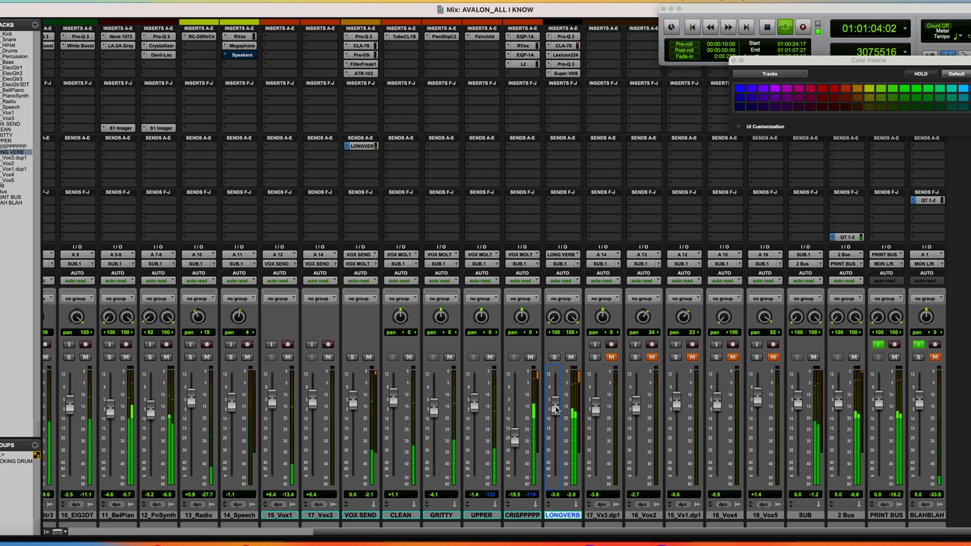
mouse_move(556, 410)
left_mouse_down()
mouse_move(558, 389)
mouse_move(557, 412)
left_mouse_up()
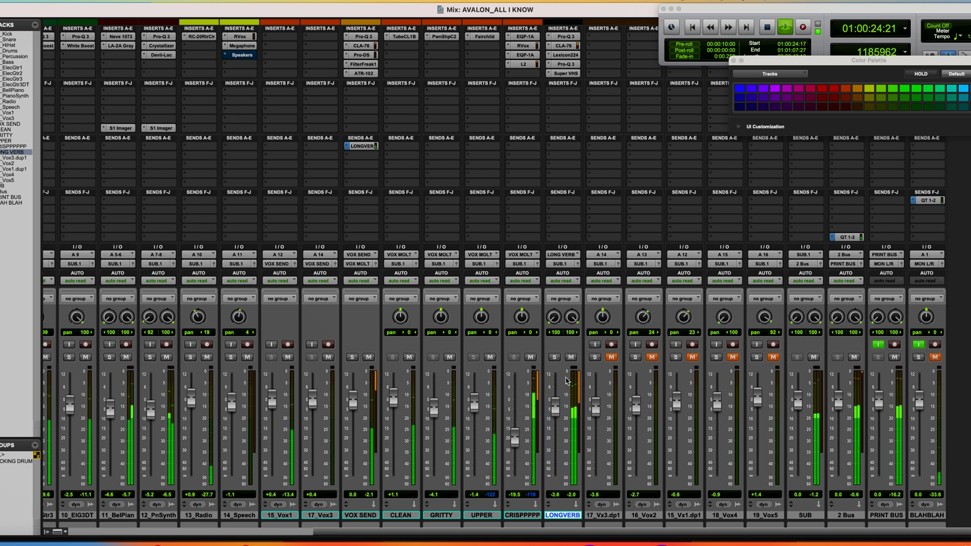
left_click(571, 357)
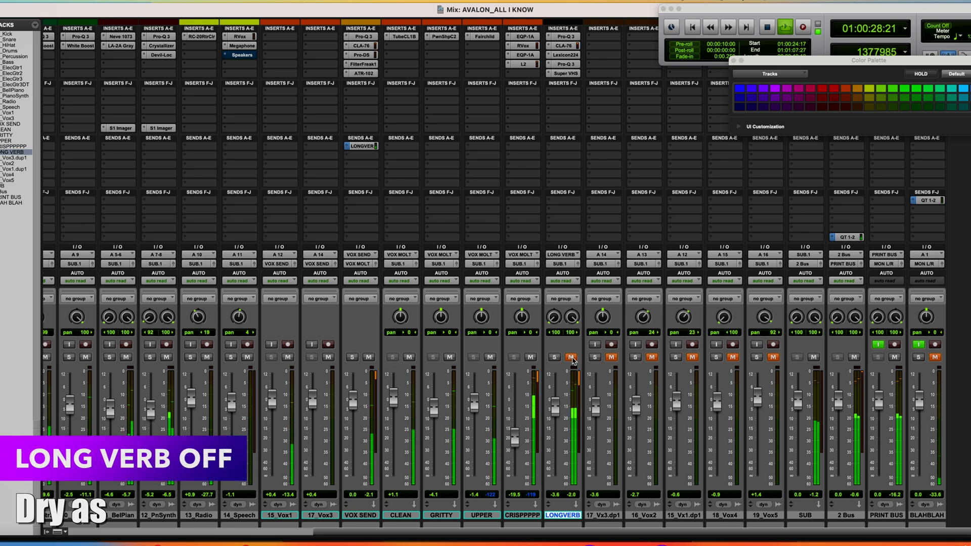
left_click(572, 358)
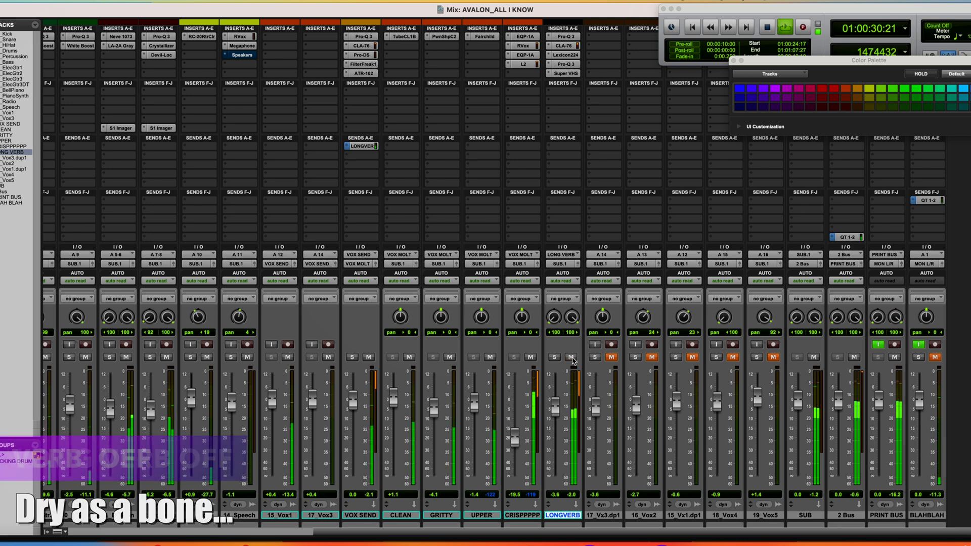
Lower the LONG VERB fader in the full mix to -5.9 dB
left_click_drag(555, 407, 556, 418)
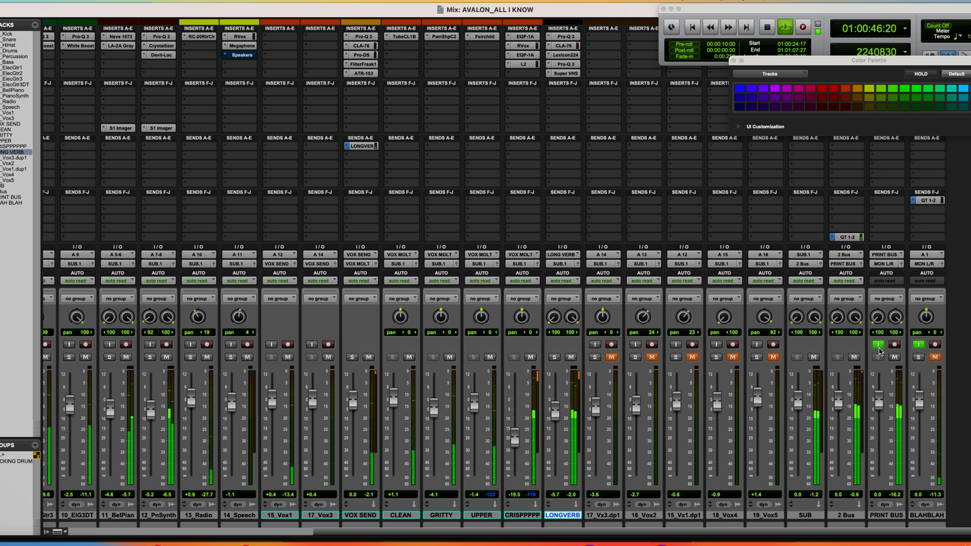
left_click(879, 344)
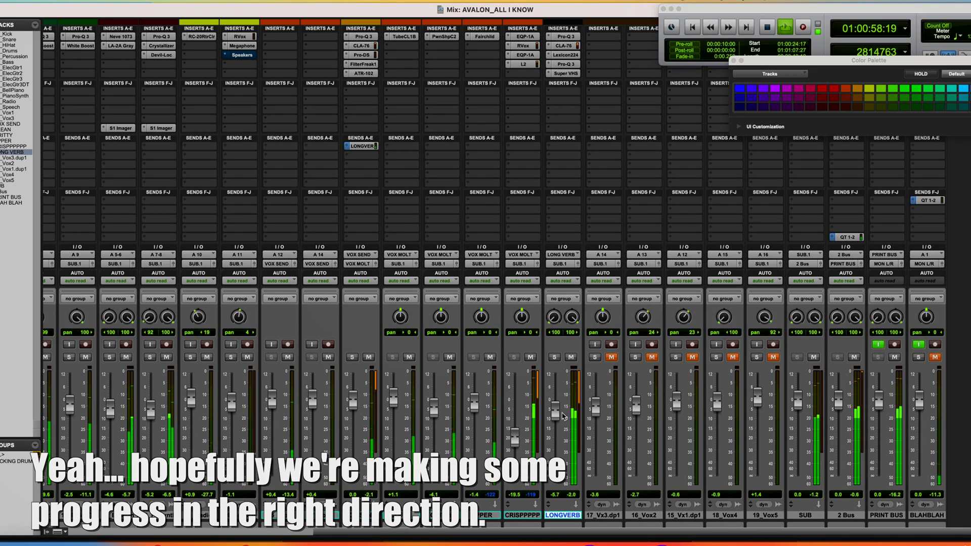
left_click_drag(555, 413, 555, 417)
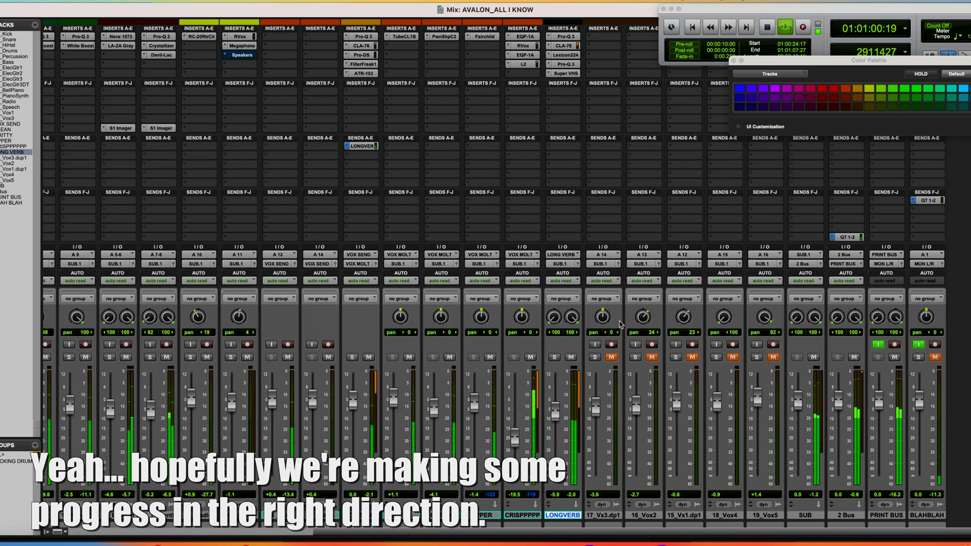
Set the Lexicon 224's depth to 58, lower its treble decay slightly, and shorten its bass reverb time to 2.4 seconds
left_click(567, 55)
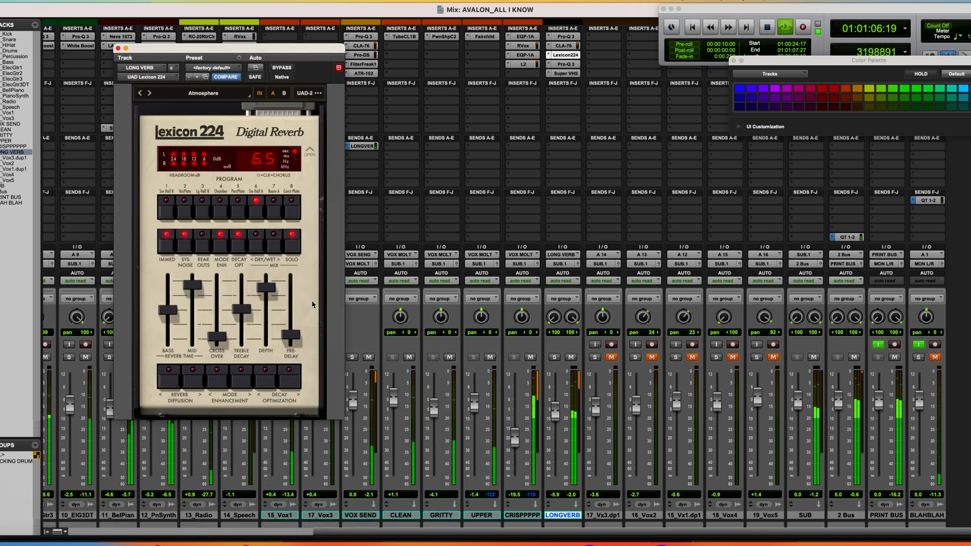
left_click_drag(266, 287, 267, 292)
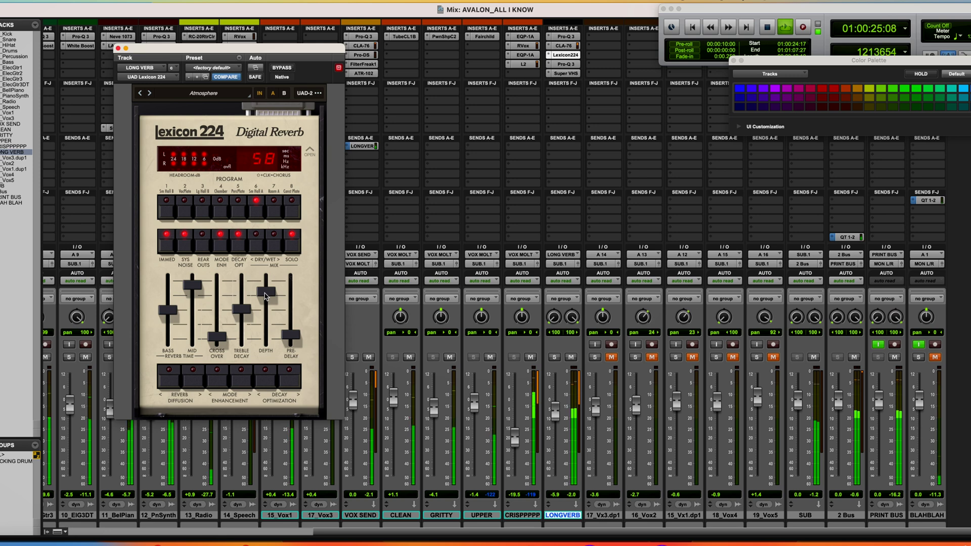
left_click(246, 312)
left_click_drag(246, 315, 244, 317)
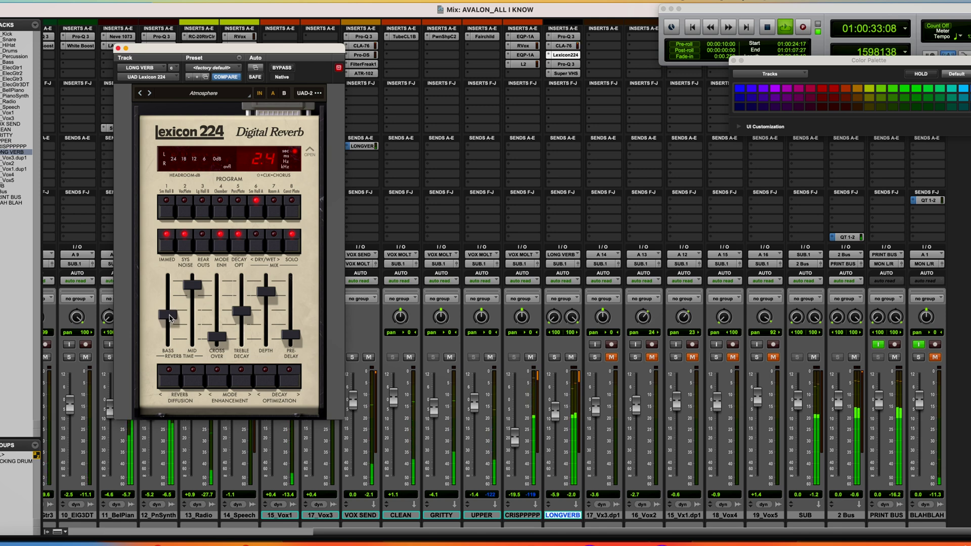
left_click(117, 48)
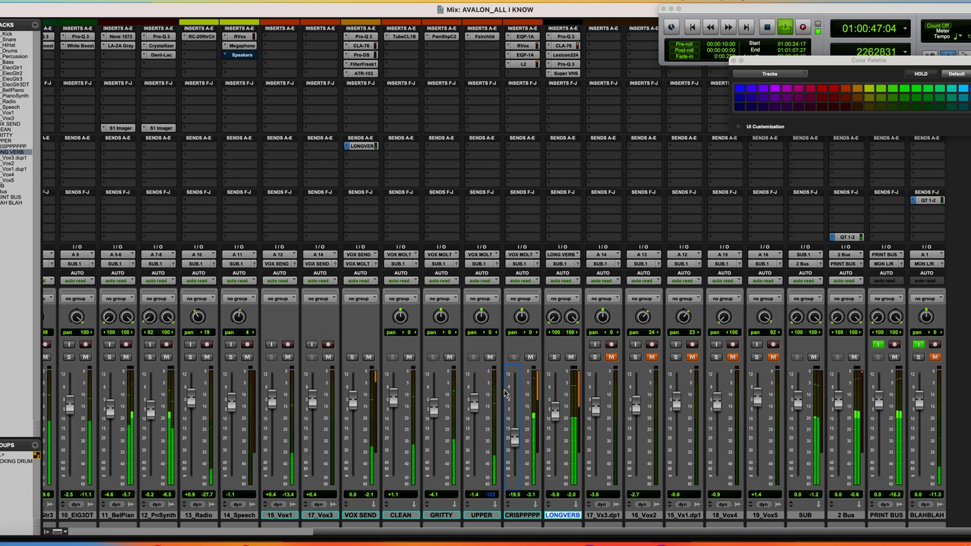
scroll(505, 393, "down", 2)
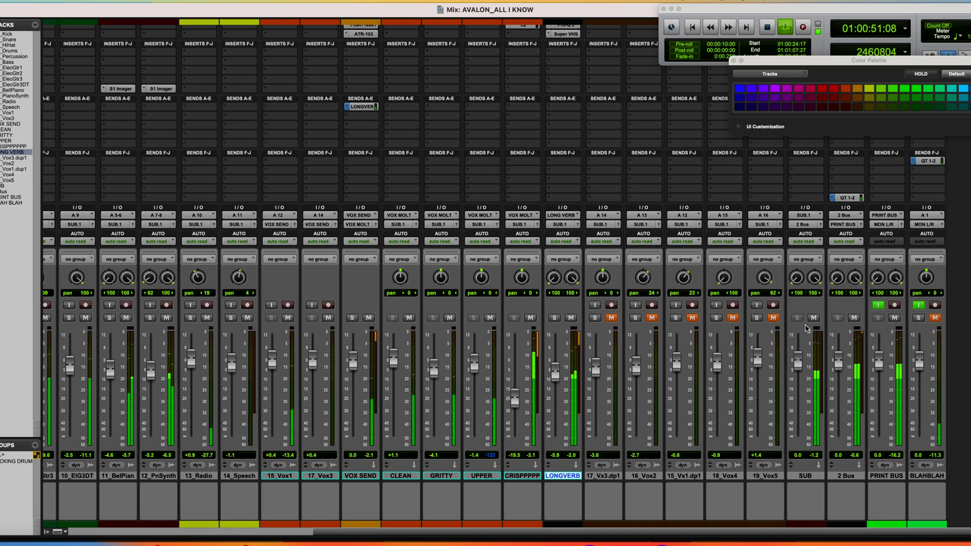
Stop playback and route the selected backing vocal tracks to a new stereo track named BGV SUM
key("space")
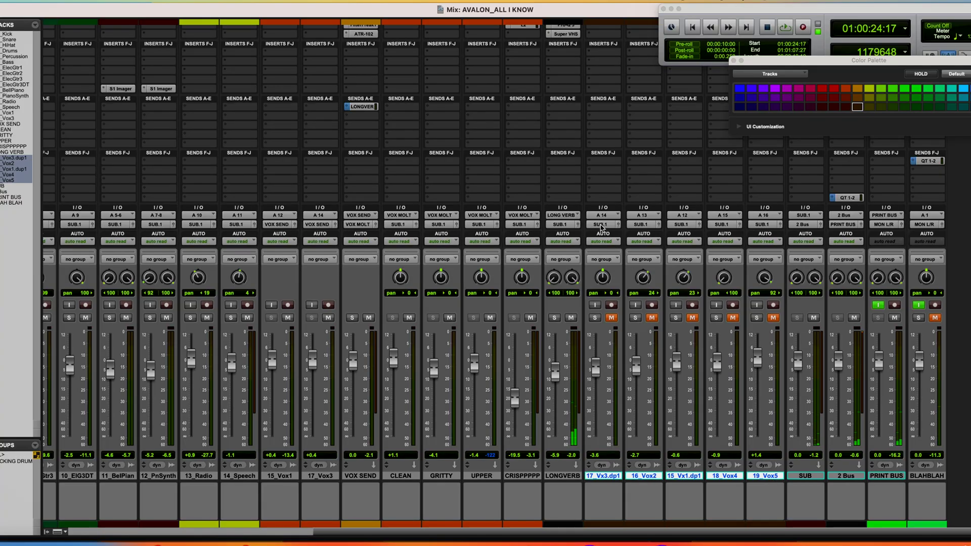
left_click(601, 225)
mouse_move(602, 228)
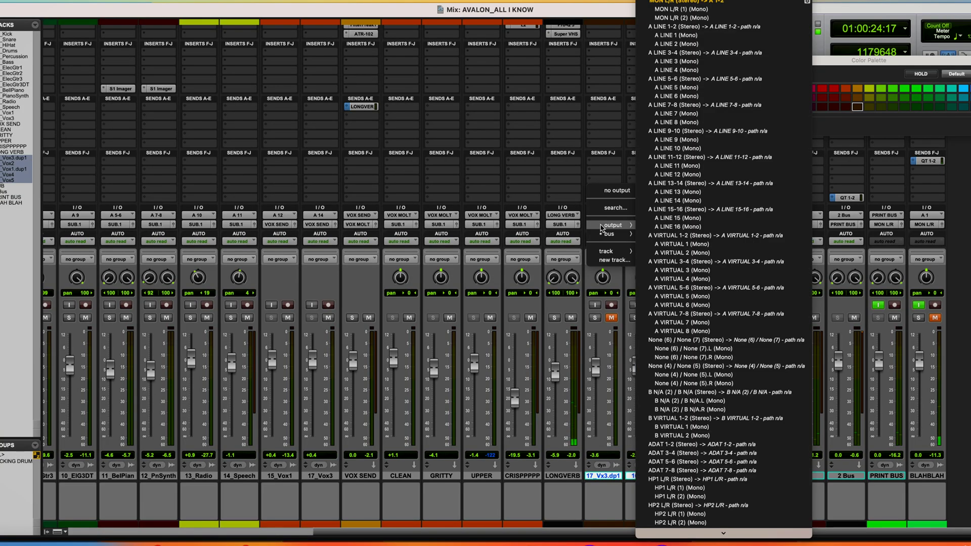
left_click(613, 260)
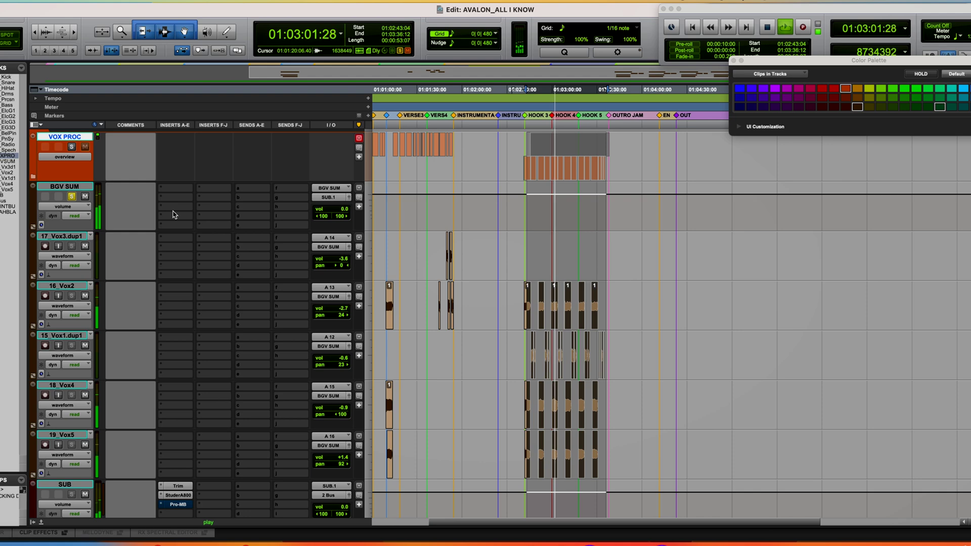
Stop playback and insert a stereo FabFilter Pro-Q 3 in the first insert slot of BGV SUM
key("space")
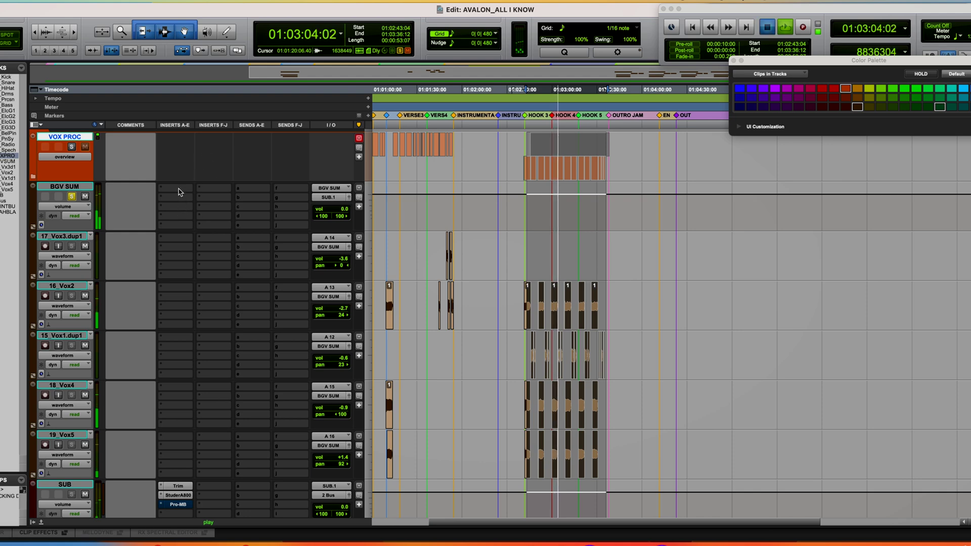
left_click(178, 192)
mouse_move(219, 189)
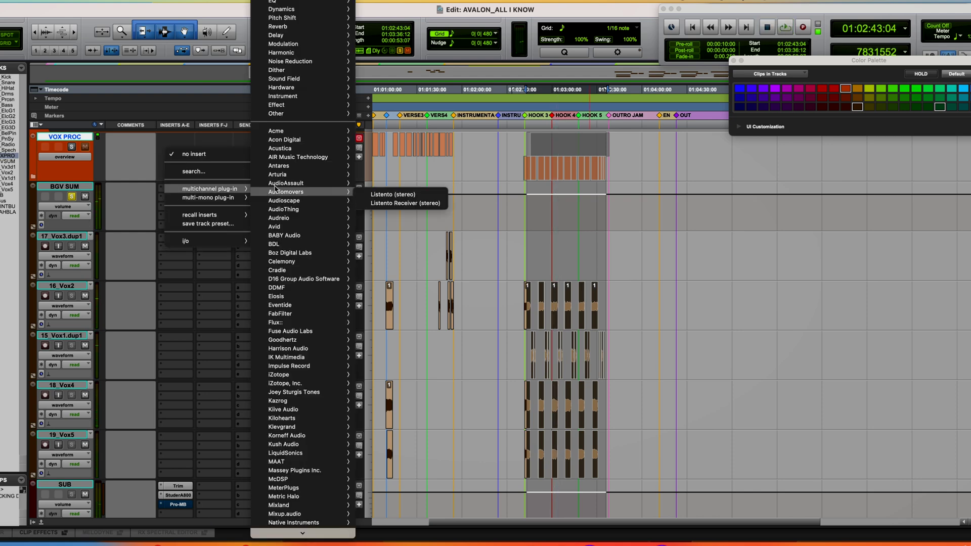
mouse_move(282, 2)
scroll(420, 513, "down", 5)
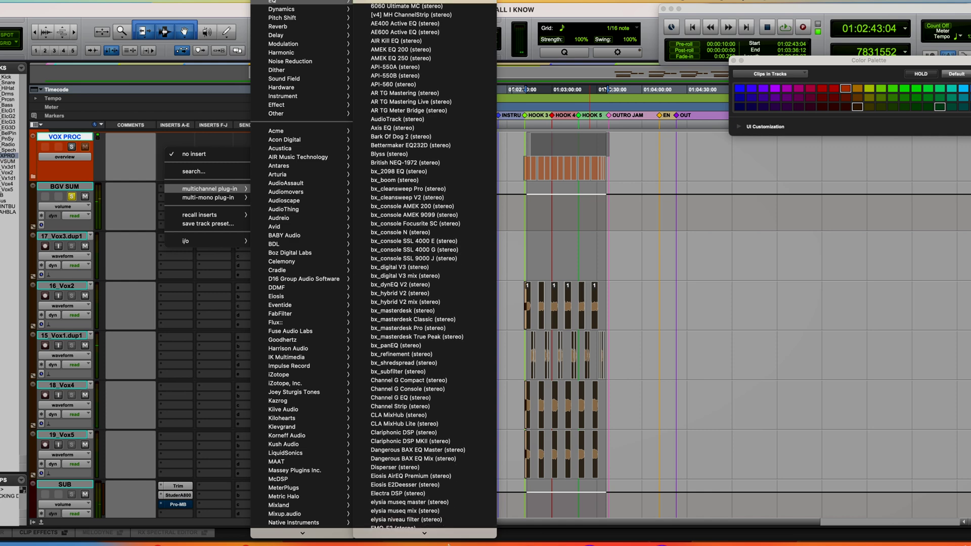
left_click(422, 465)
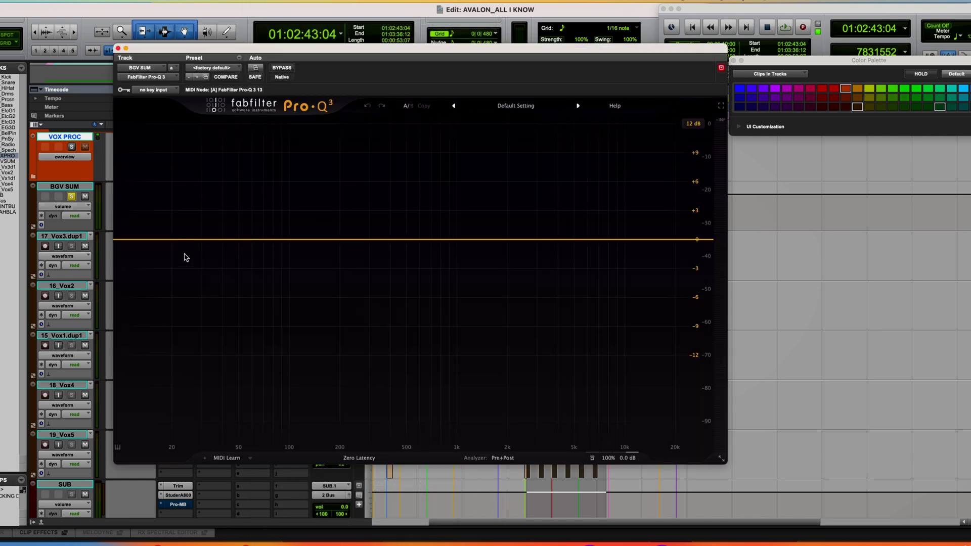
During playback, add a 12 dB/oct low cut at about 154 Hz to the BGV SUM EQ
left_click(138, 241)
key("space")
left_click_drag(135, 240, 320, 238)
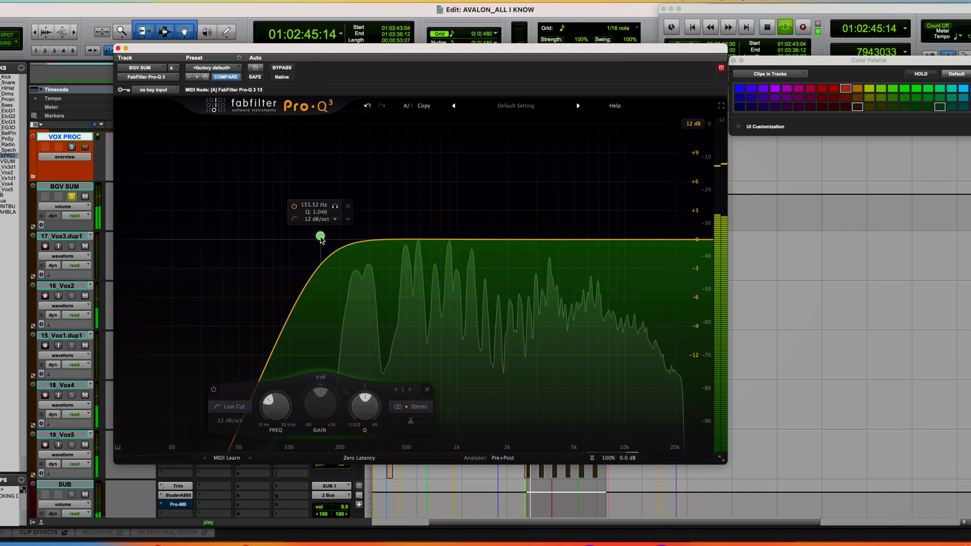
Add a bell cut of about -1.23 dB at 408 Hz with a Q of about 2.013
left_click_drag(403, 240, 396, 261)
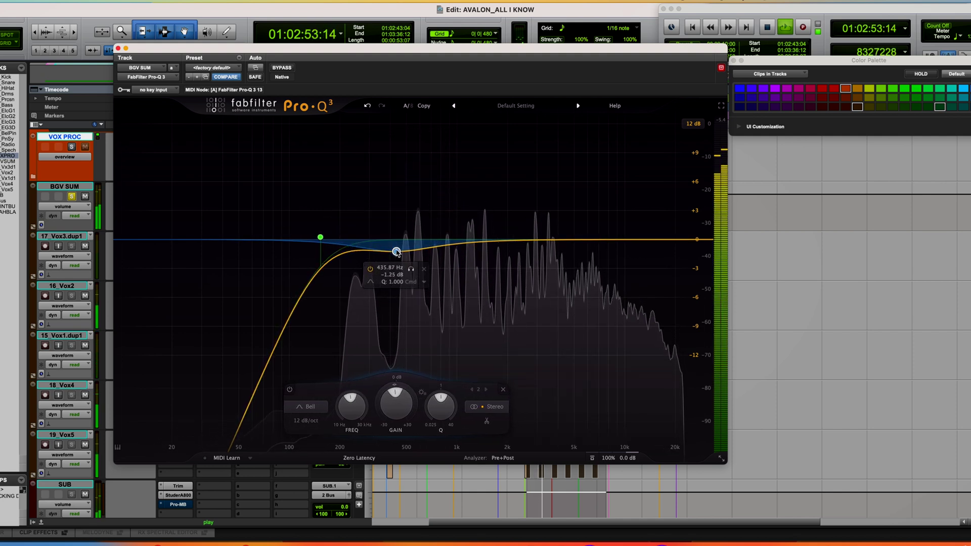
left_click_drag(442, 400, 442, 391)
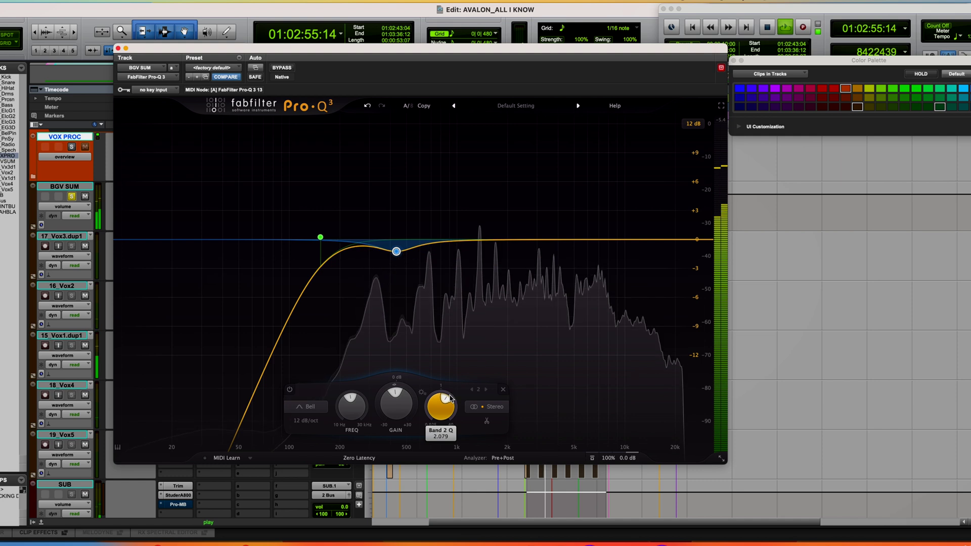
left_click_drag(398, 259, 393, 259)
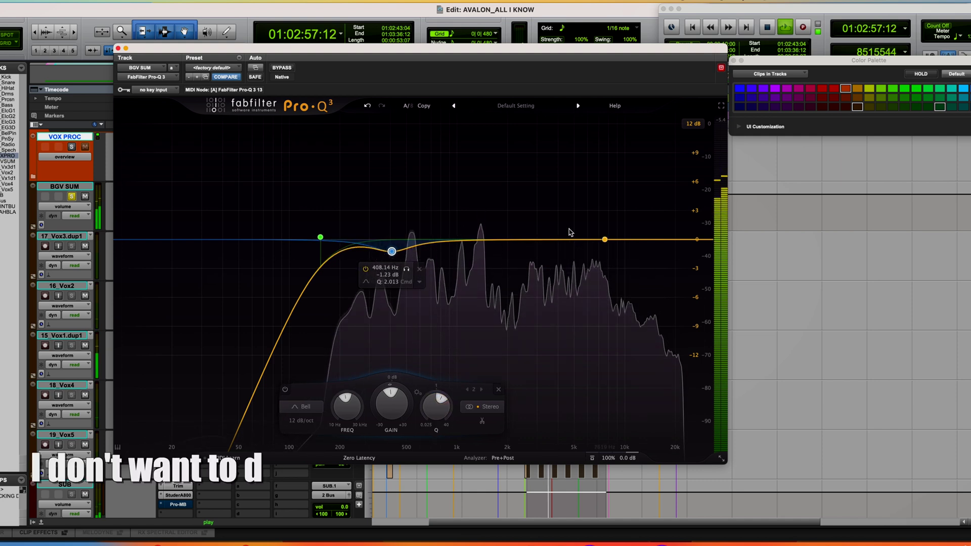
Add bells of about +2.02 dB at 8242 Hz and -1.17 dB at 651 Hz with Q 1.438, and close the EQ
left_click_drag(510, 239, 610, 223)
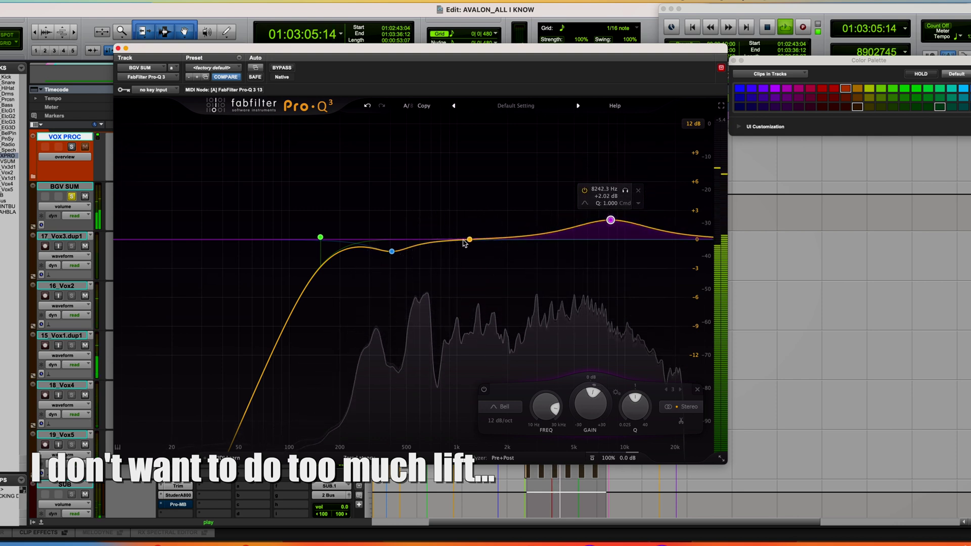
left_click_drag(420, 246, 426, 257)
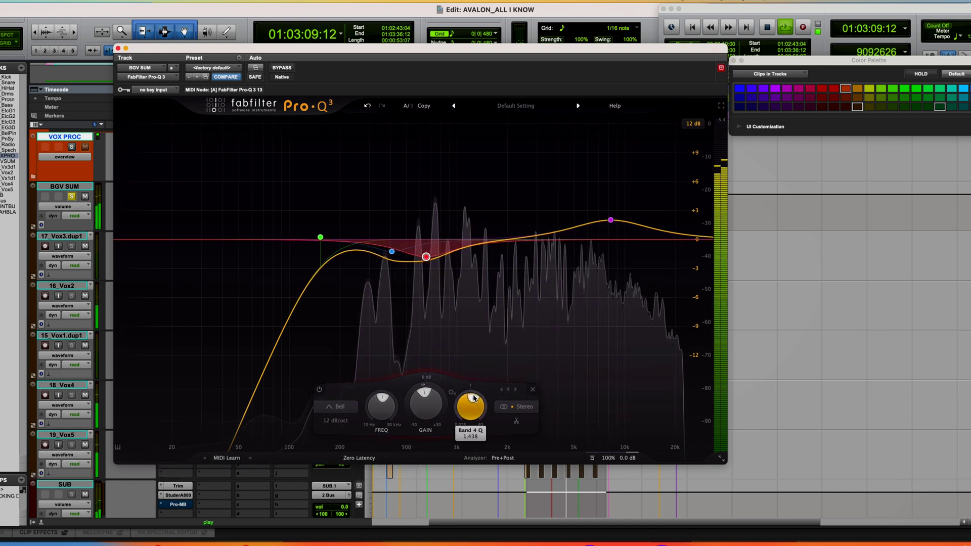
left_click_drag(427, 257, 426, 251)
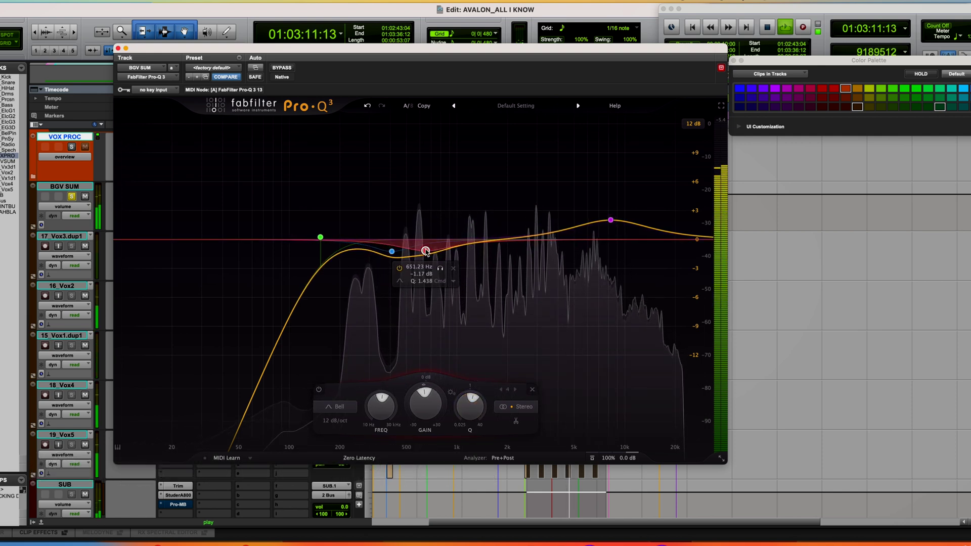
left_click(118, 49)
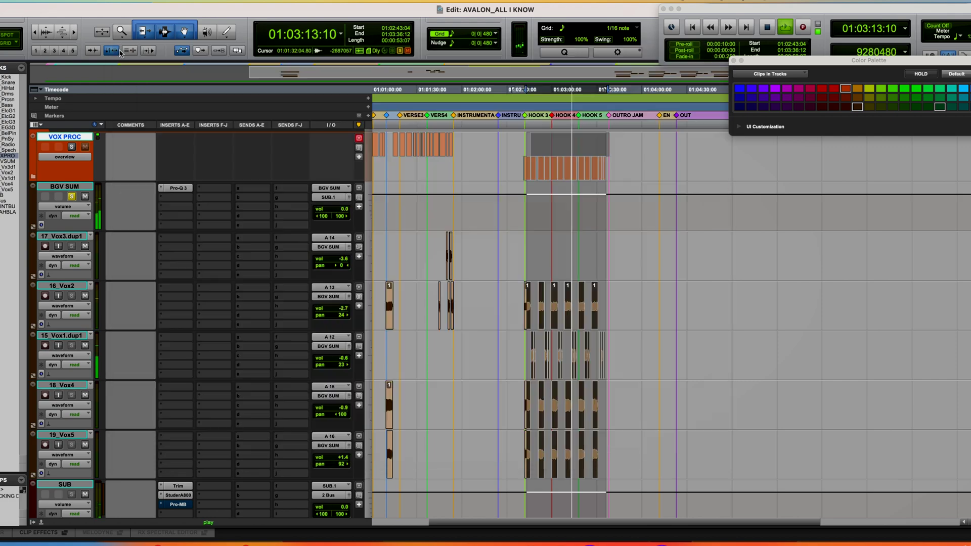
Stop playback and insert Cradle's stereo The Spirit after the EQ on BGV SUM, moving its window clear of the inserts
key("space")
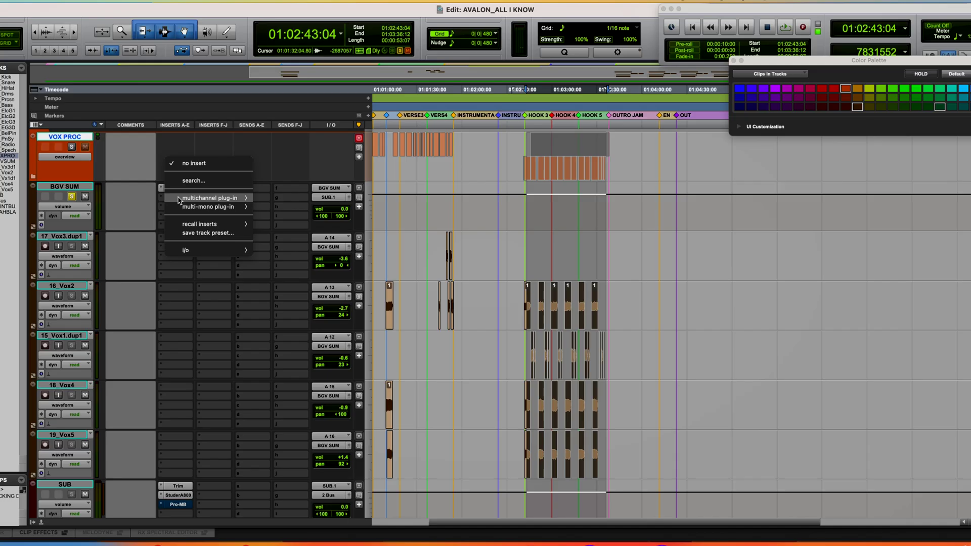
mouse_move(179, 199)
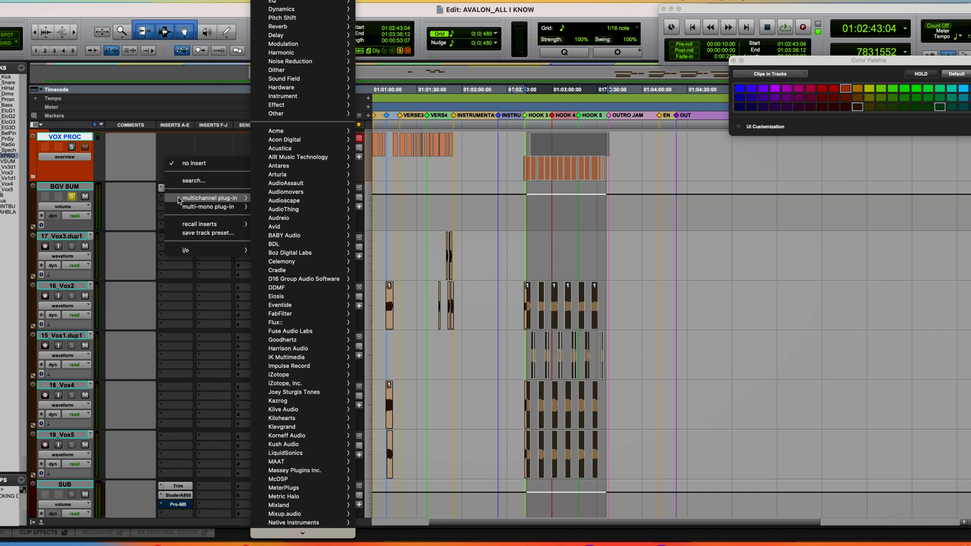
mouse_move(310, 274)
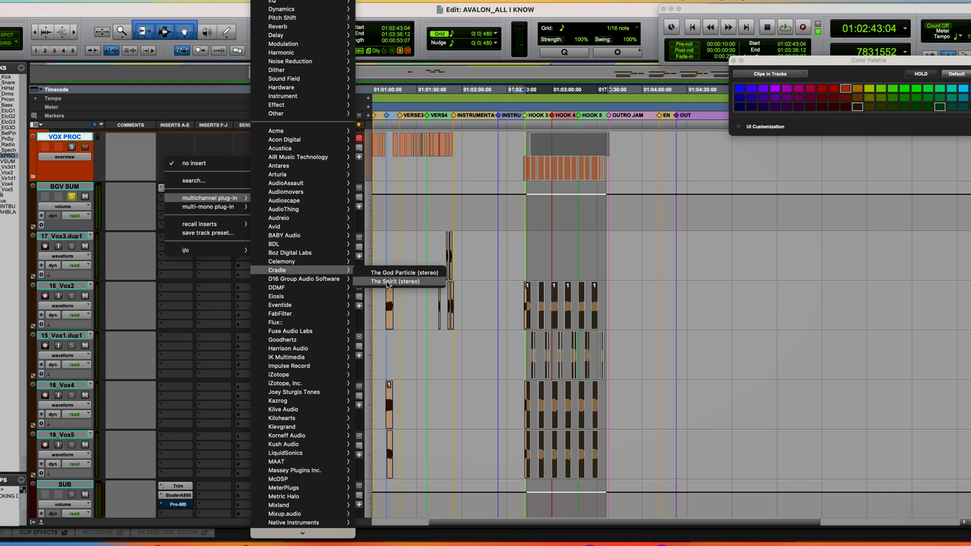
left_click(389, 281)
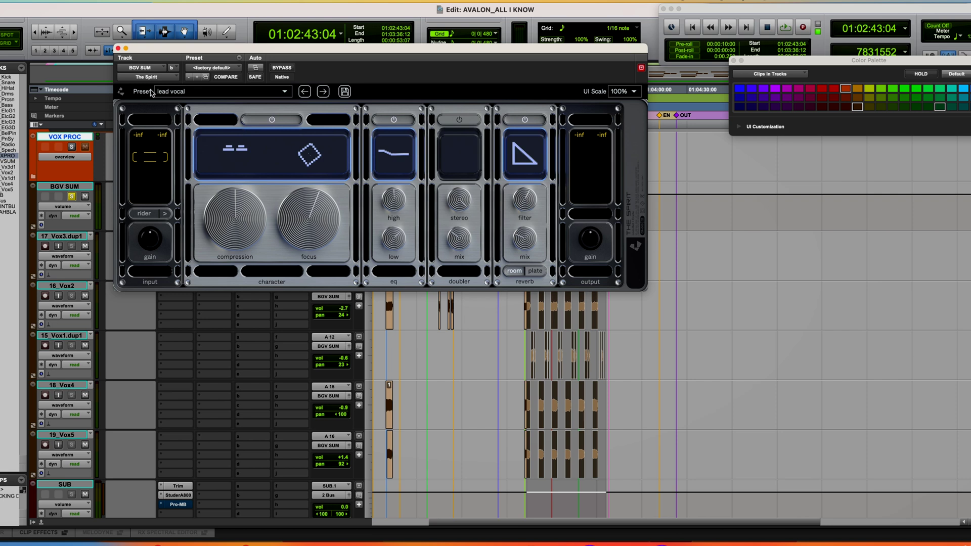
left_click_drag(186, 46, 265, 65)
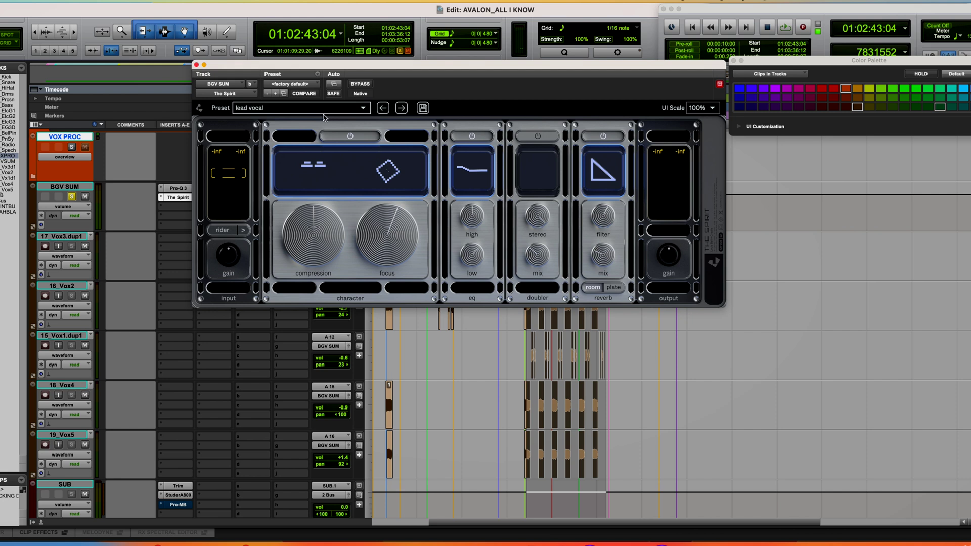
During playback, set The Spirit's high EQ to 2.9 dB and review the input rider's settings
key("space")
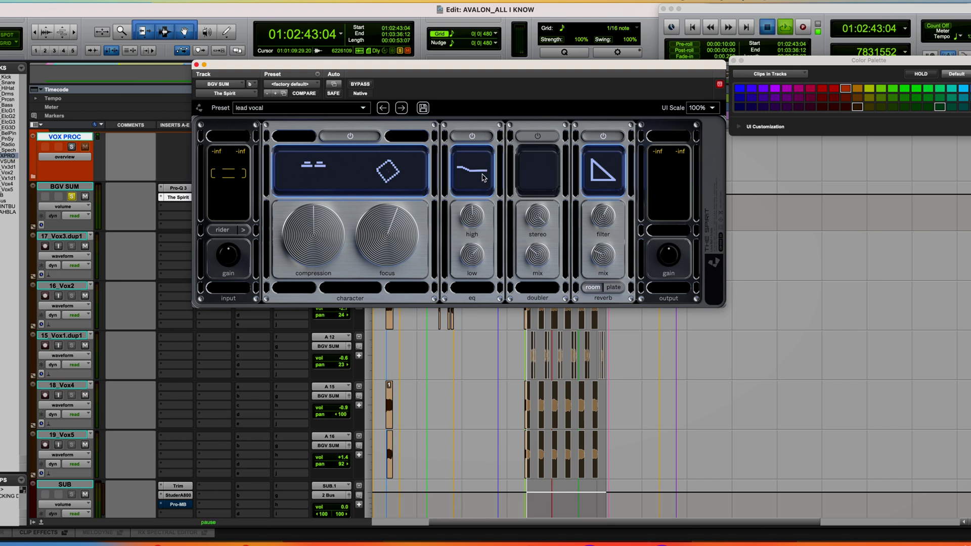
mouse_move(474, 208)
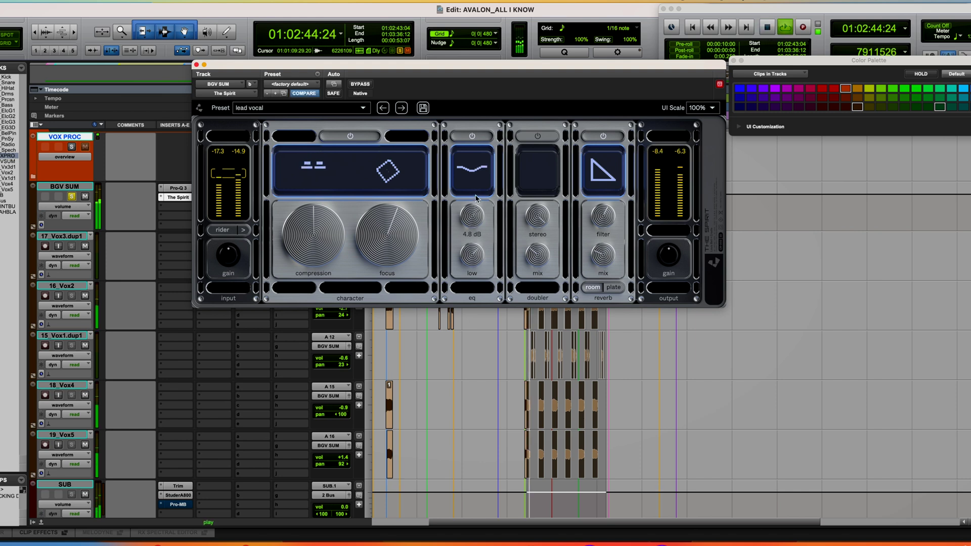
mouse_move(229, 262)
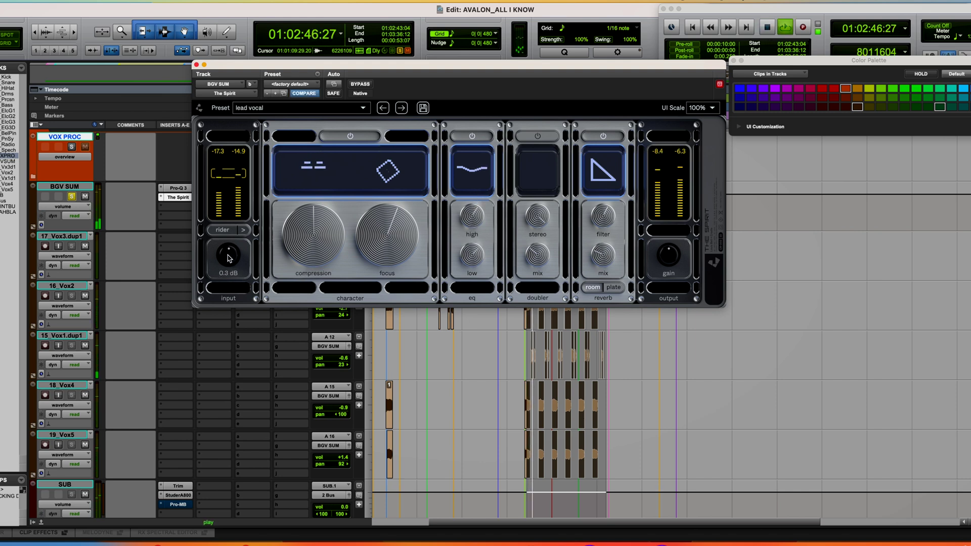
left_click(243, 230)
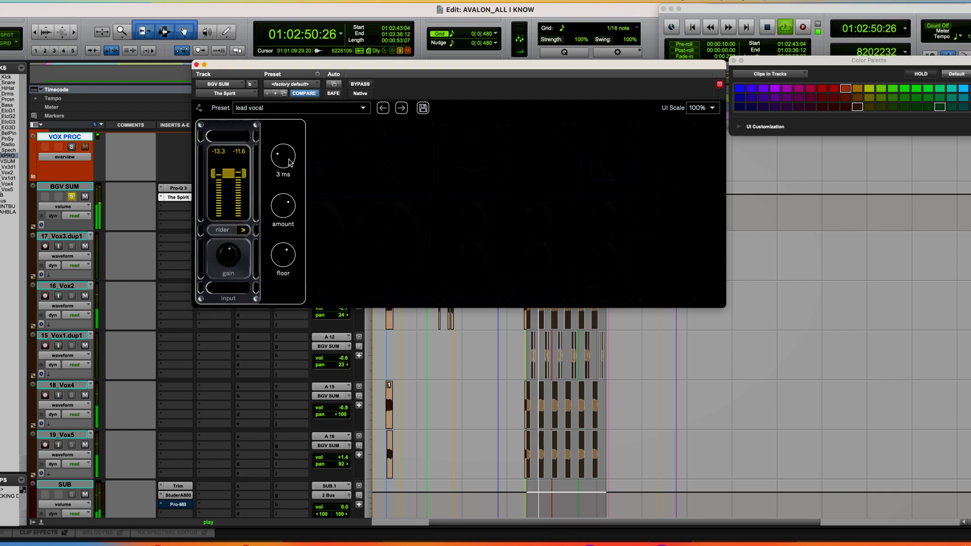
mouse_move(283, 258)
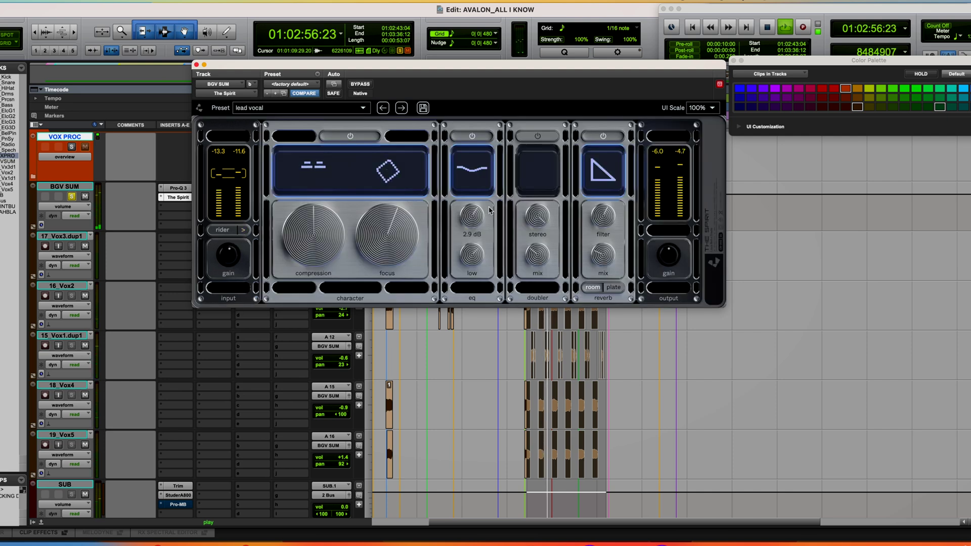
Enable The Spirit's doubler and adjust its mix, and set the reverb to Room at 19% mix after trying Plate
left_click(543, 137)
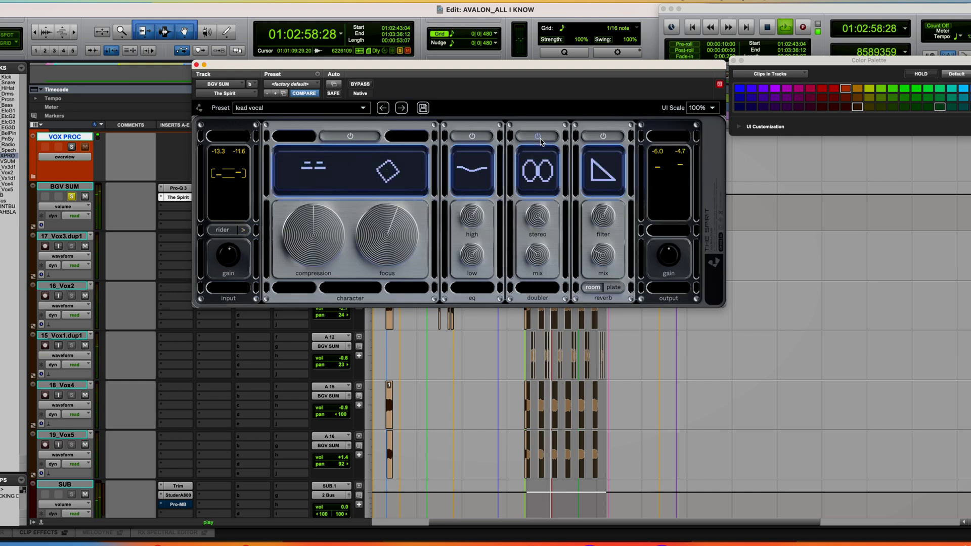
left_click_drag(538, 267, 540, 259)
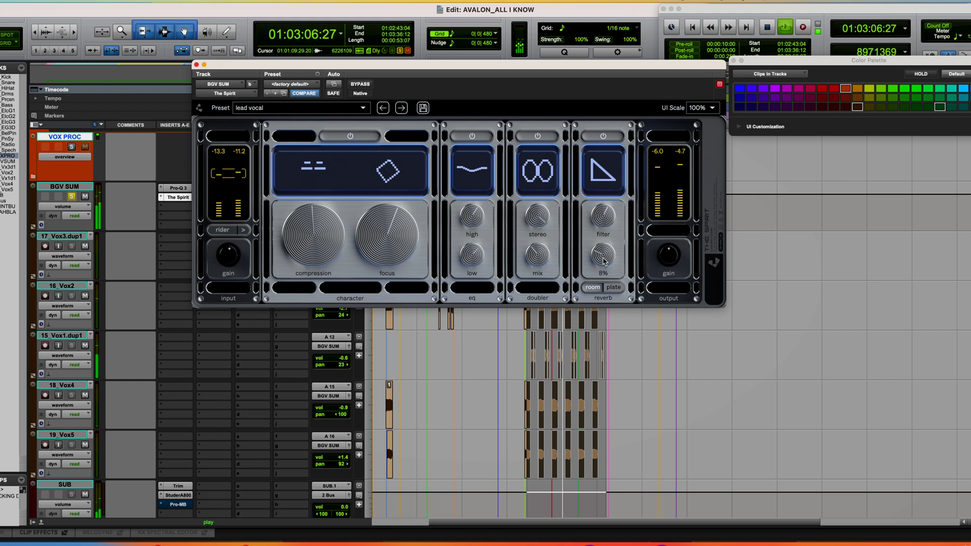
left_click_drag(603, 261, 621, 193)
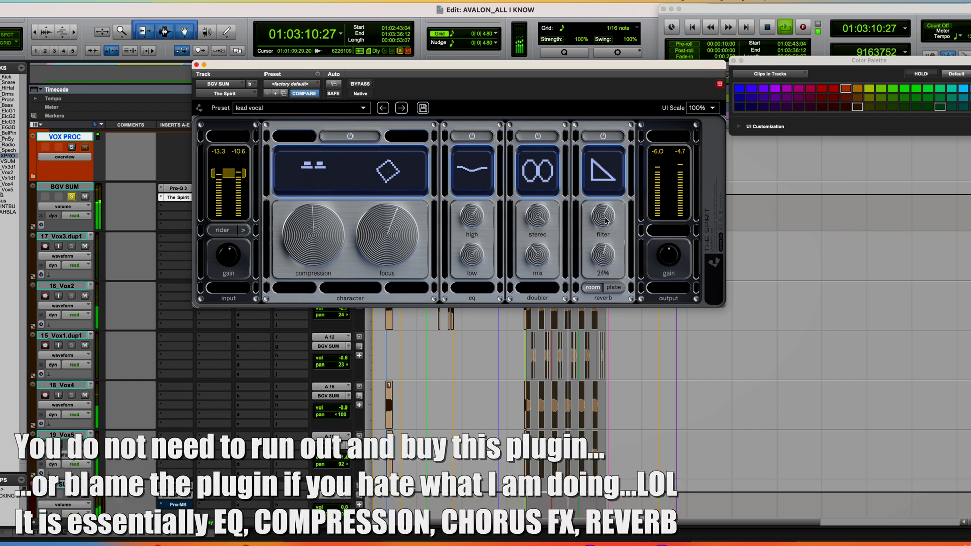
scroll(607, 258, "down", 1)
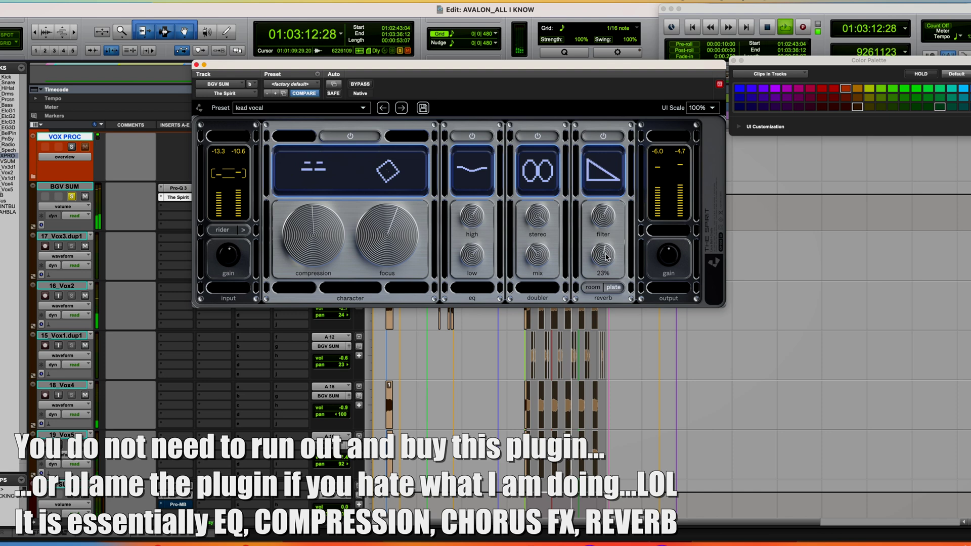
scroll(607, 255, "down", 1)
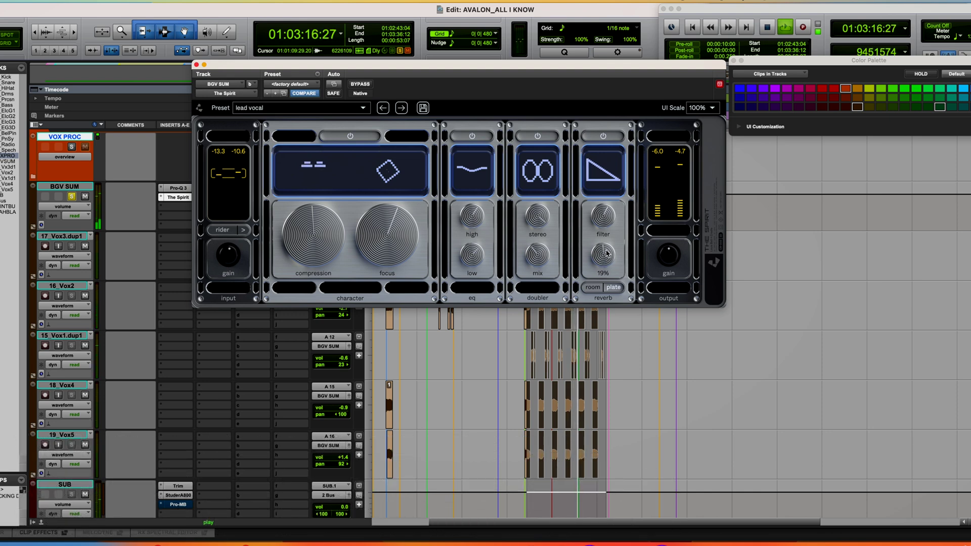
left_click(593, 287)
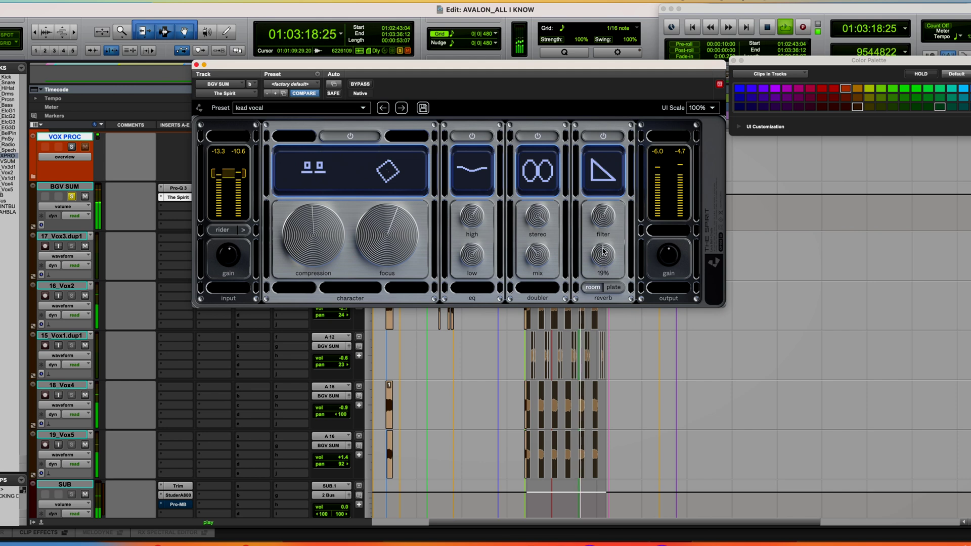
Compare The Spirit bypassed and active, close its window, and unsolo BGV SUM to play the full mix
left_click(360, 84)
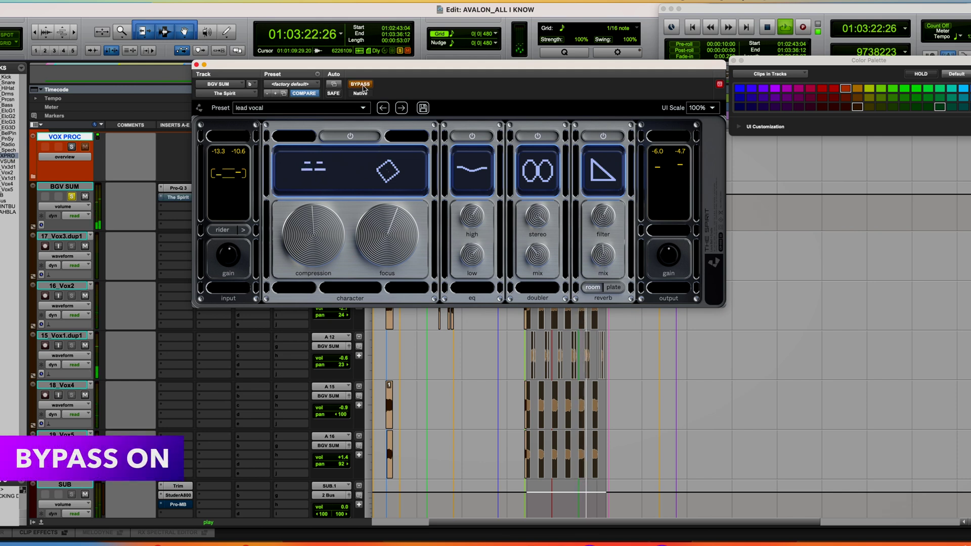
left_click(360, 84)
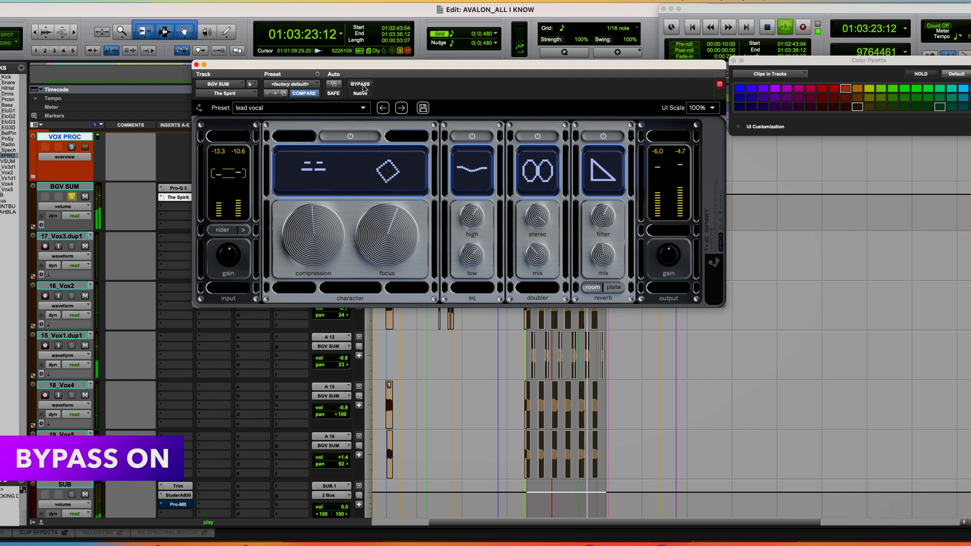
left_click(196, 64)
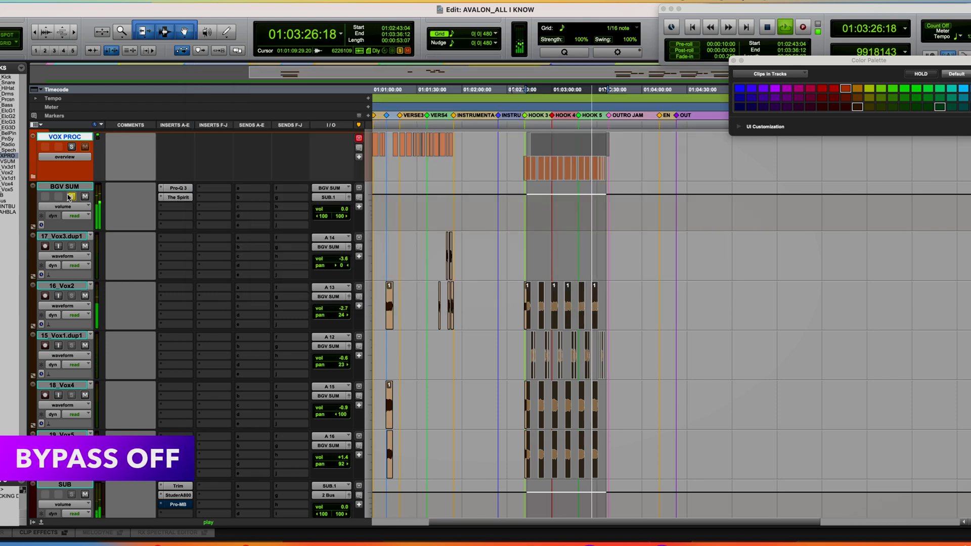
left_click(71, 197)
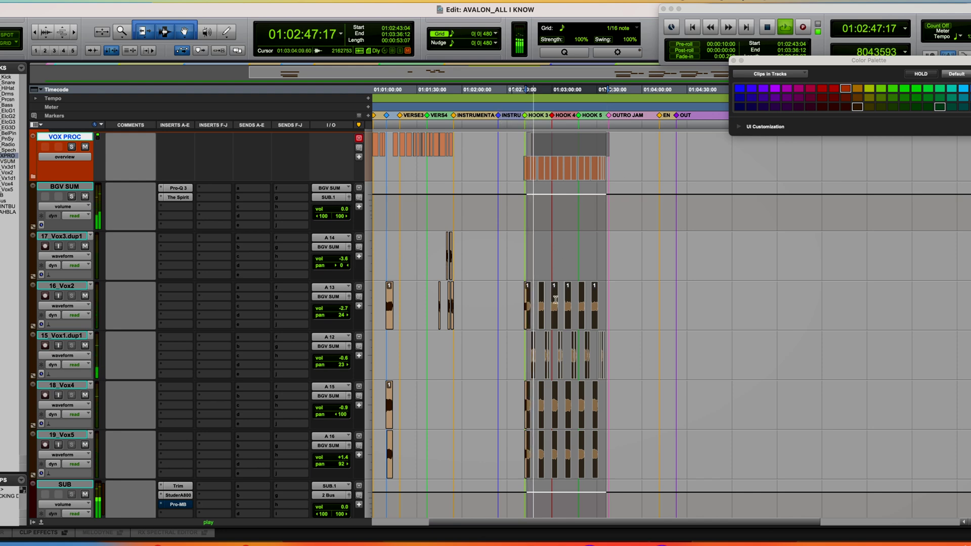
During playback, reopen The Spirit on BGV SUM, lower its room reverb mix to 16%, and close the plug-in window
scroll(552, 300, "down", 5)
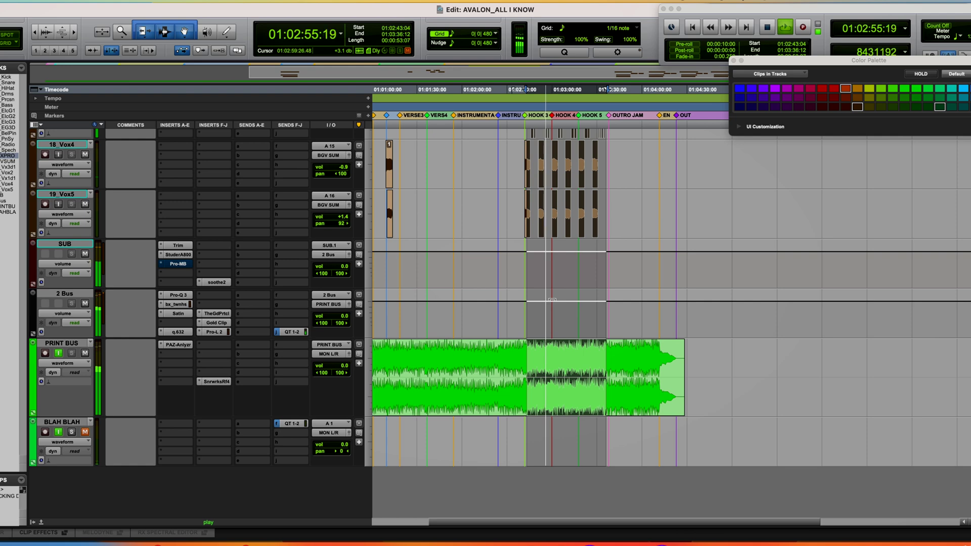
scroll(552, 300, "up", 3)
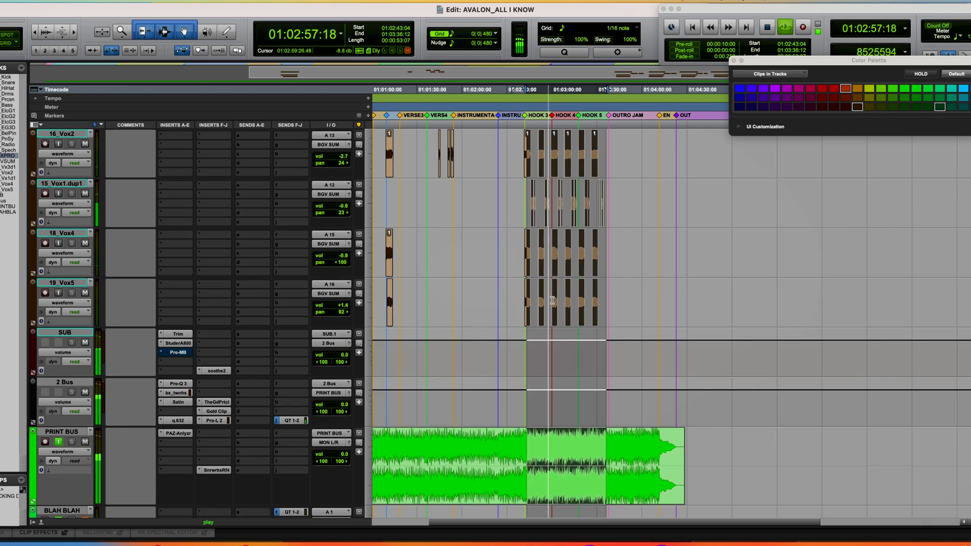
scroll(552, 300, "up", 3)
scroll(552, 301, "up", 2)
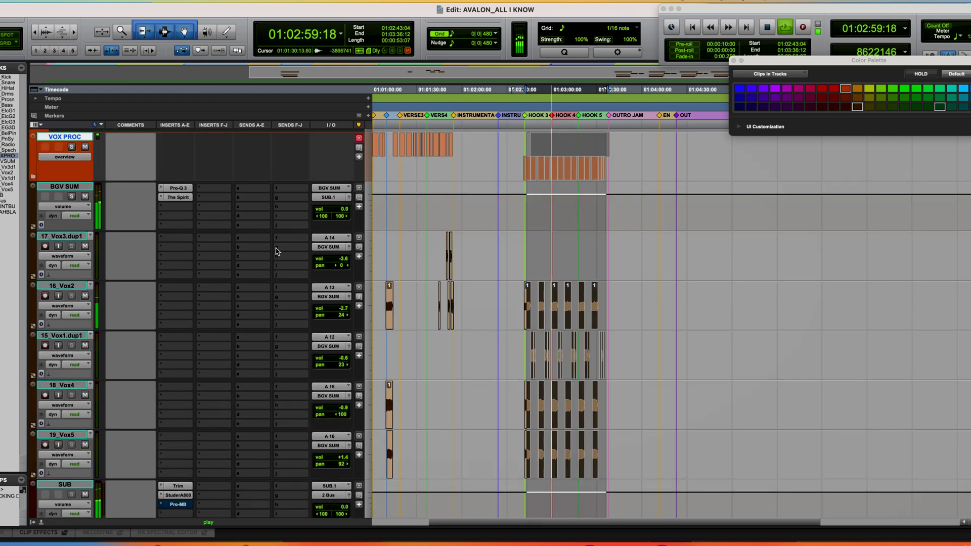
left_click(178, 197)
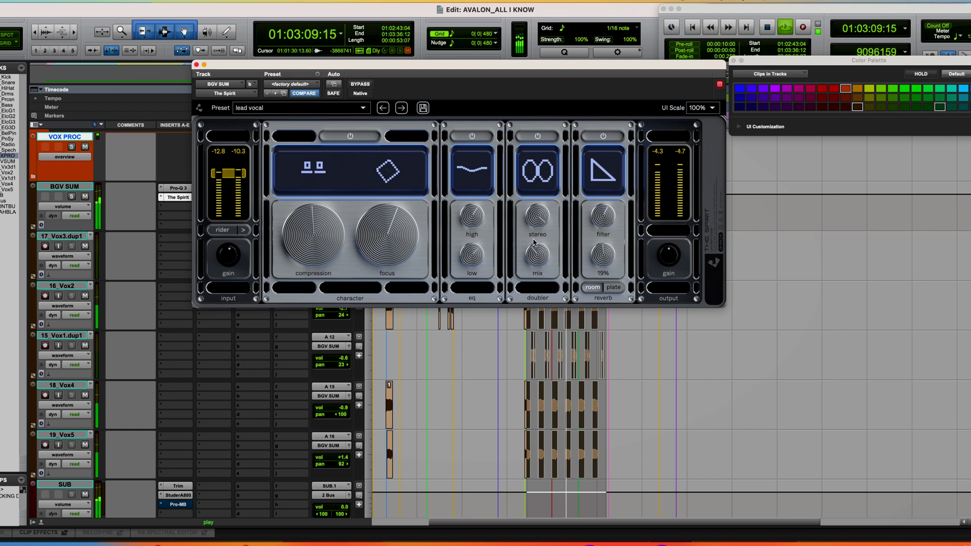
mouse_move(386, 234)
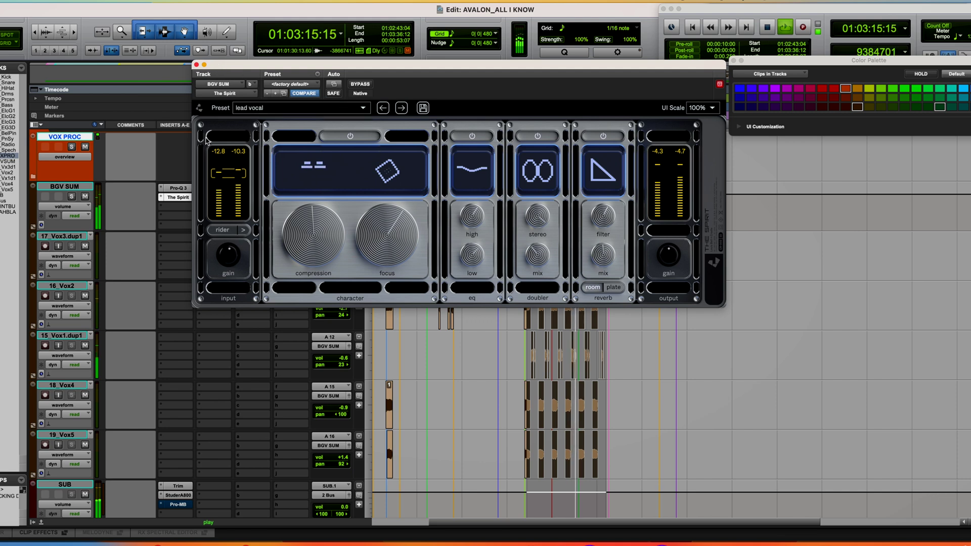
mouse_move(625, 254)
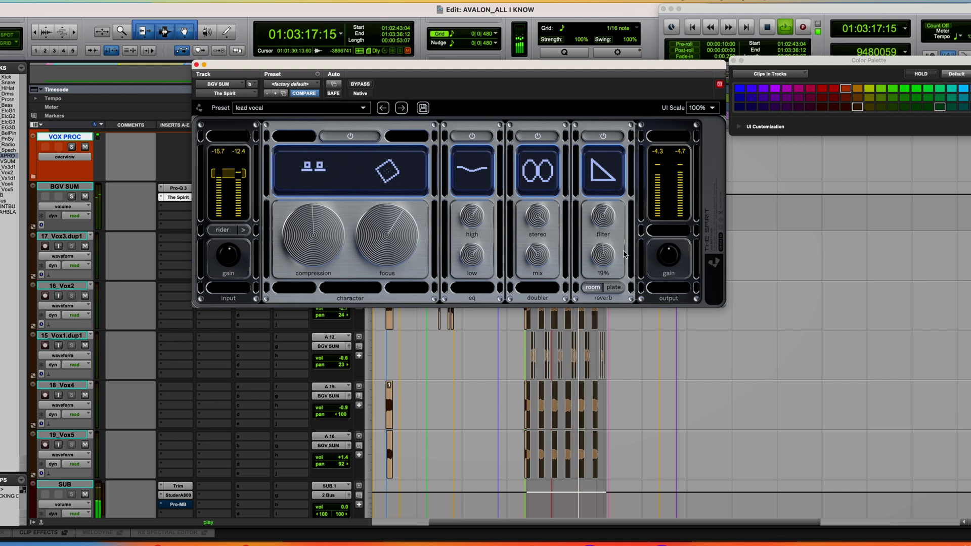
left_click_drag(602, 261, 602, 264)
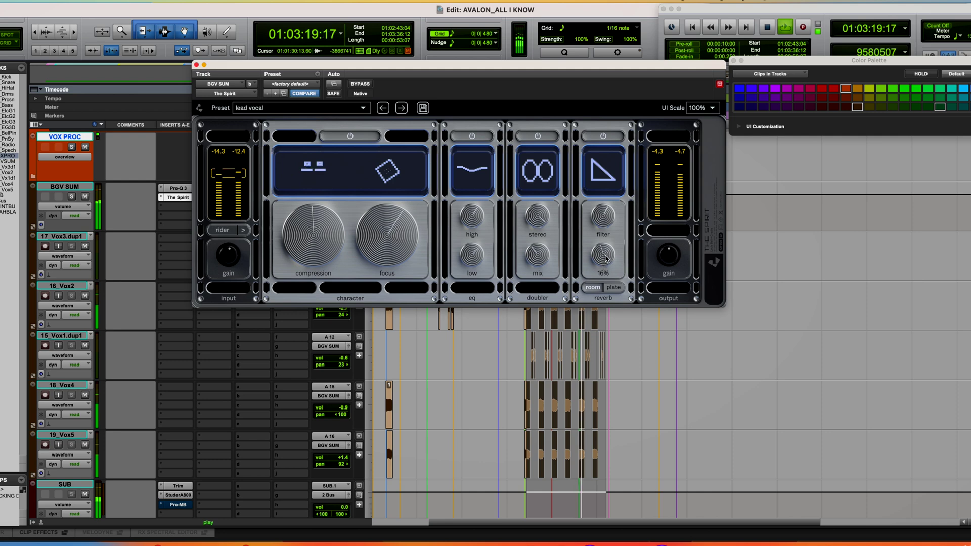
left_click(196, 64)
Compare the printed rough mix with the current mix by switching PRINT BUS input monitoring off and back on
scroll(493, 244, "down", 5)
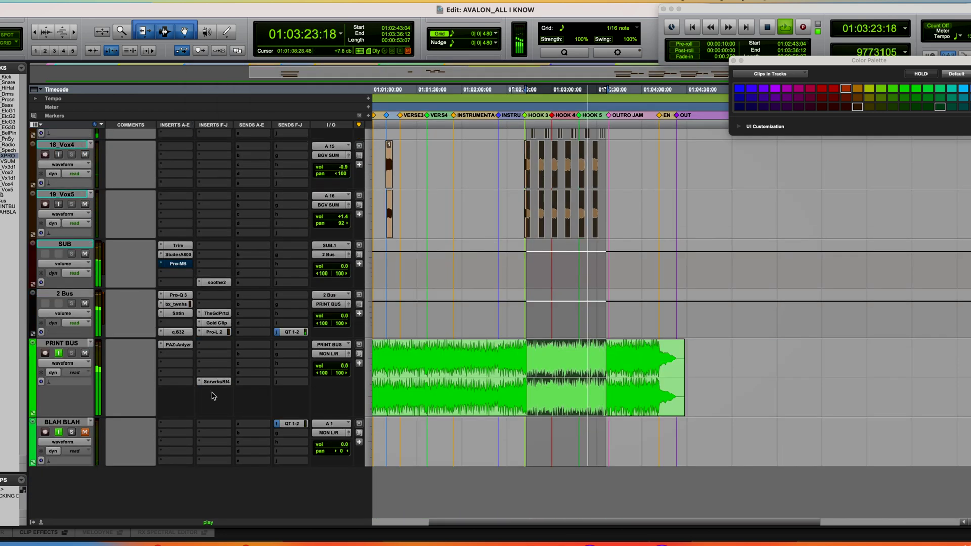
left_click(59, 354)
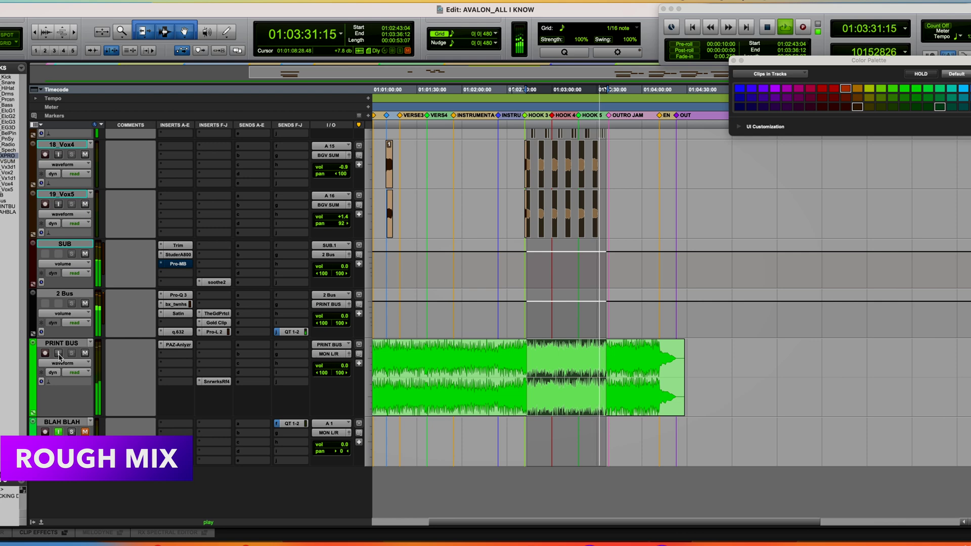
left_click(59, 353)
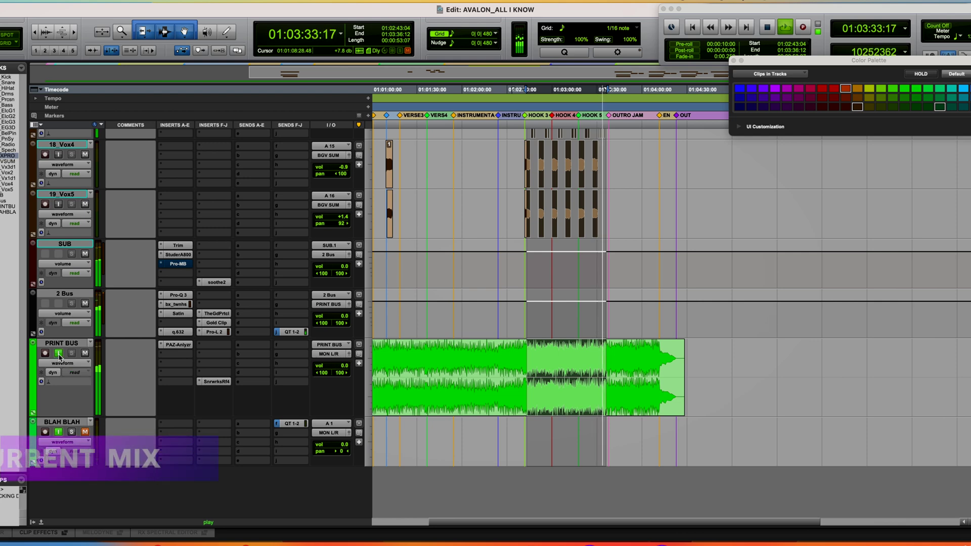
scroll(140, 254, "up", 5)
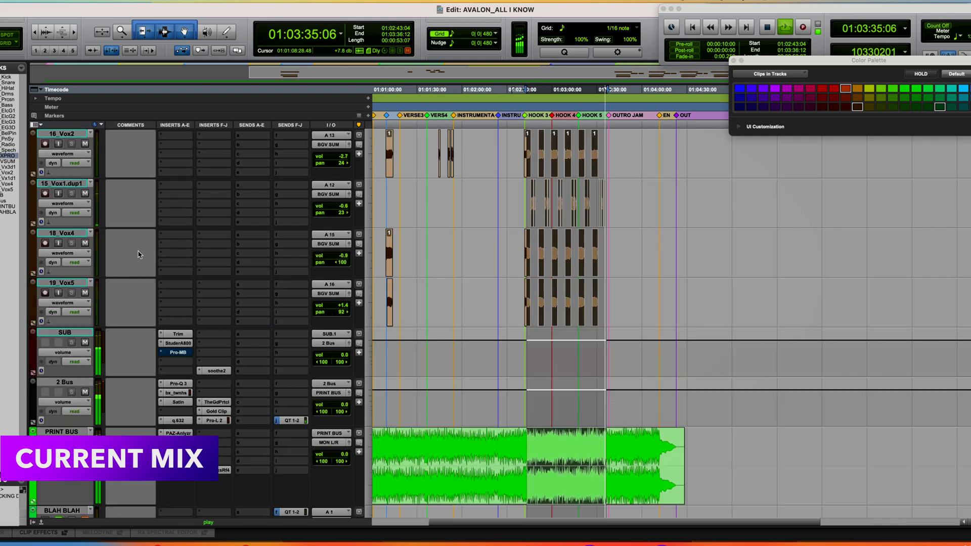
scroll(140, 254, "up", 2)
scroll(140, 254, "down", 6)
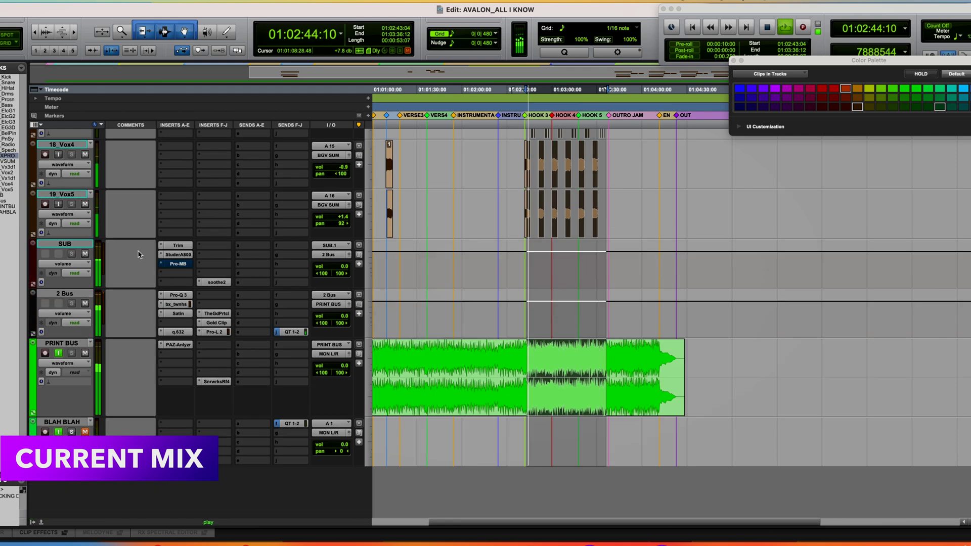
Fine-tune The Spirit's reverb mix on BGV SUM to about 15% and close its window
scroll(140, 254, "up", 4)
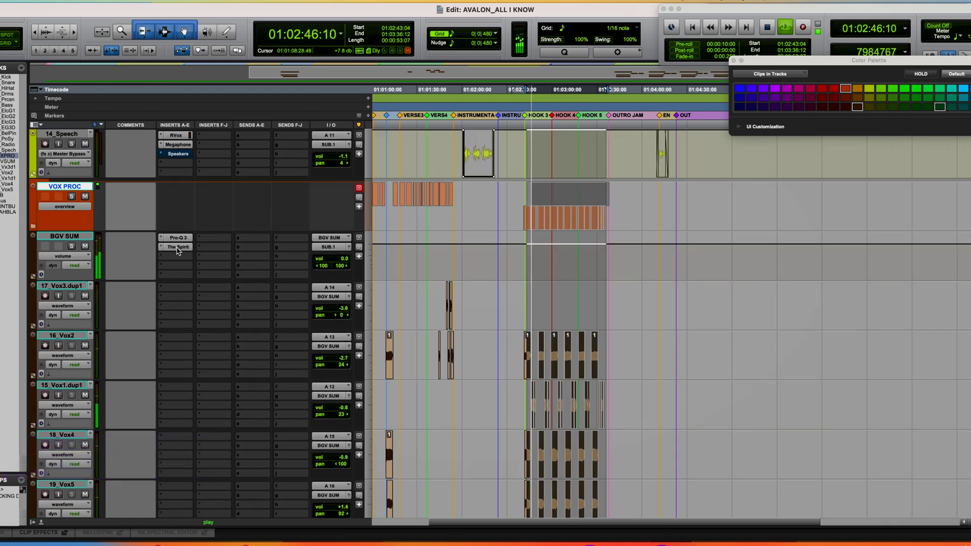
left_click(177, 248)
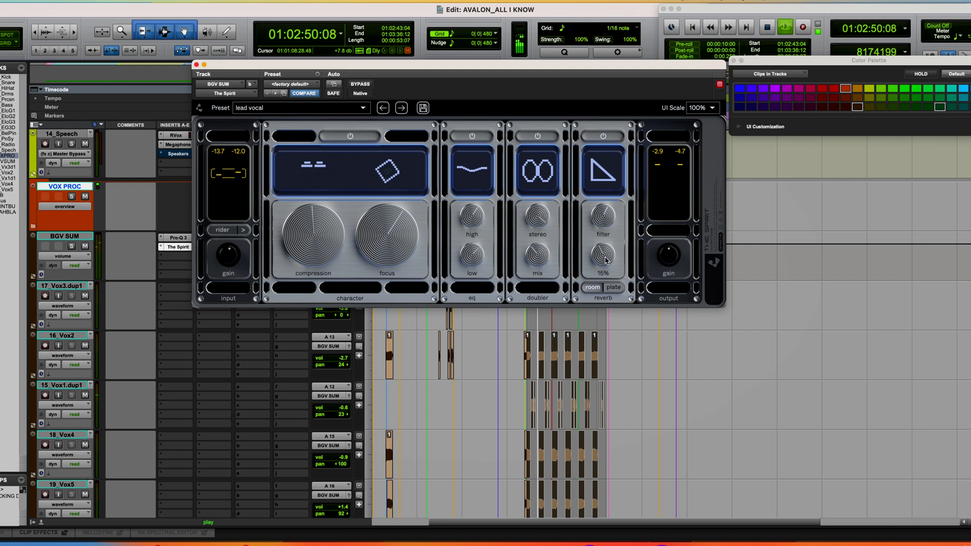
left_click_drag(607, 261, 576, 261)
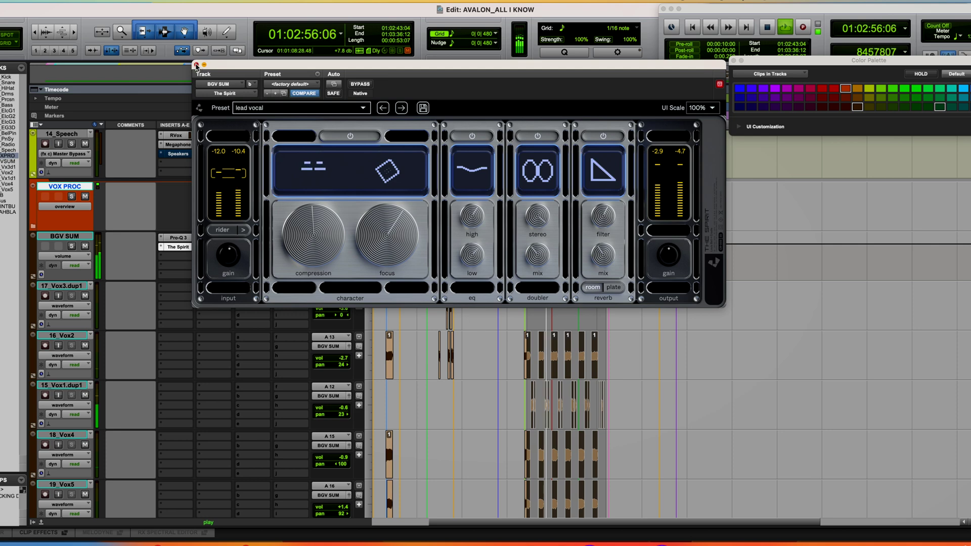
left_click(196, 64)
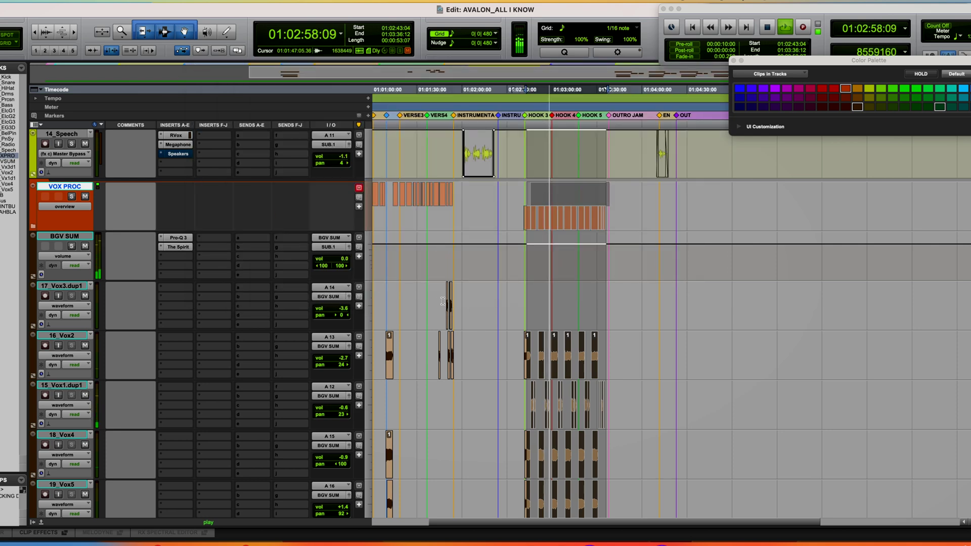